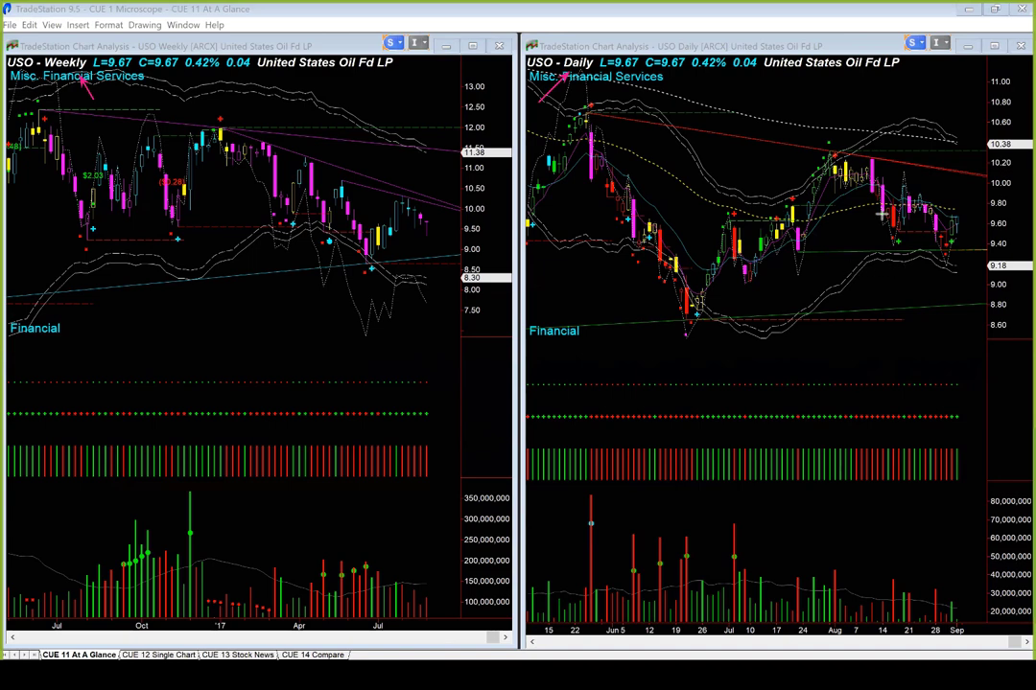
Draw arrows on the USO daily chart marking the August high, the decline, support near 9.30, the latest rebound and the falling trend.
drag(923, 104, 904, 180)
drag(912, 219, 937, 271)
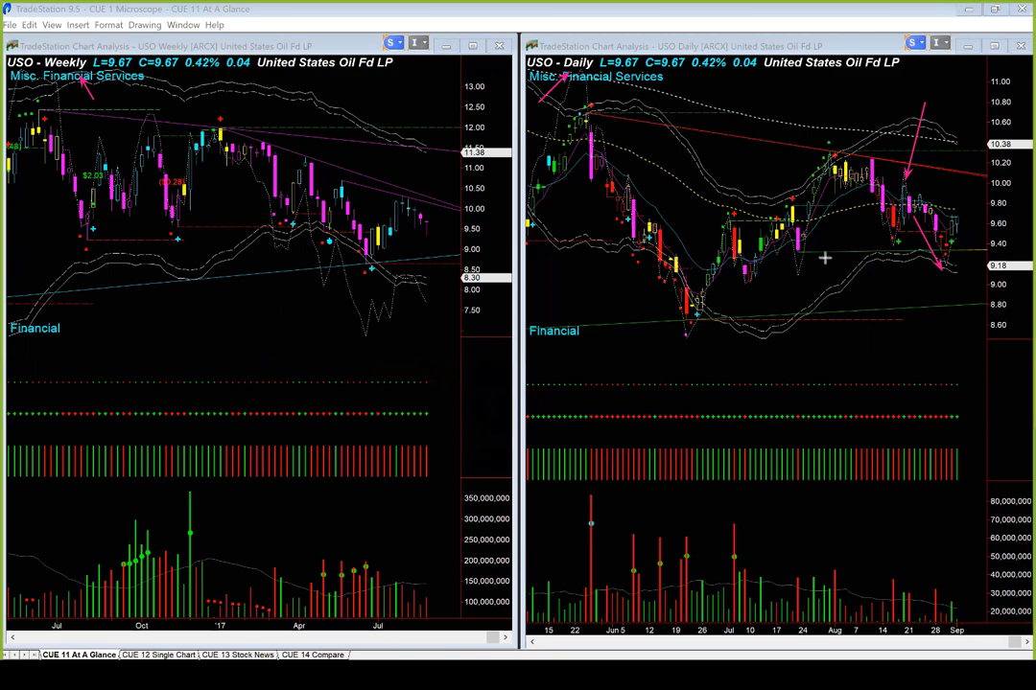
drag(823, 254, 978, 251)
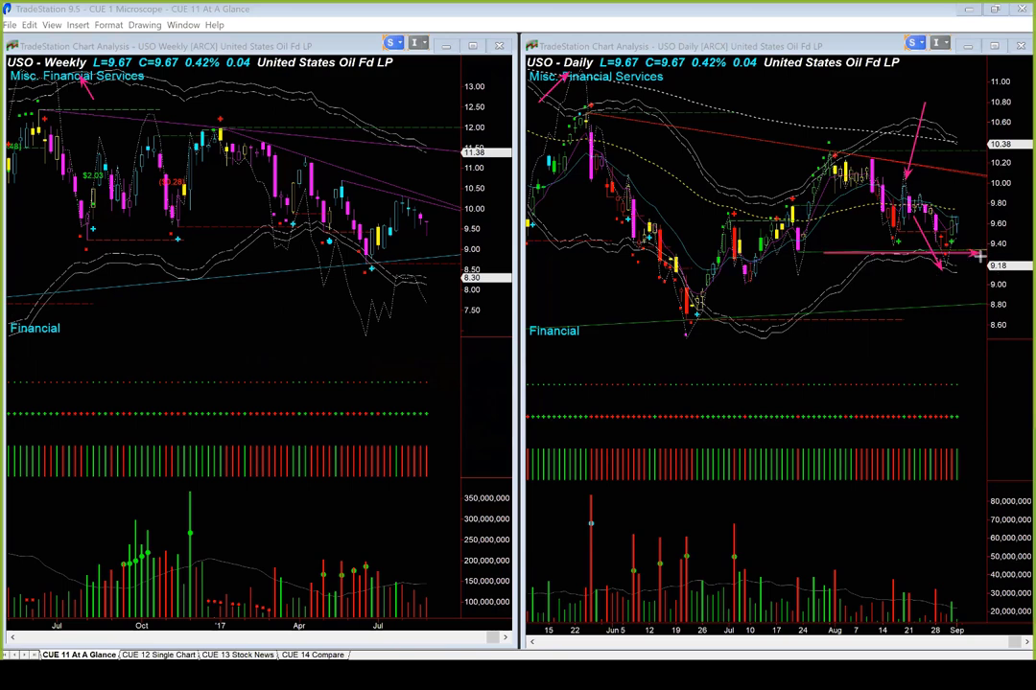
drag(960, 236, 976, 219)
drag(873, 155, 969, 211)
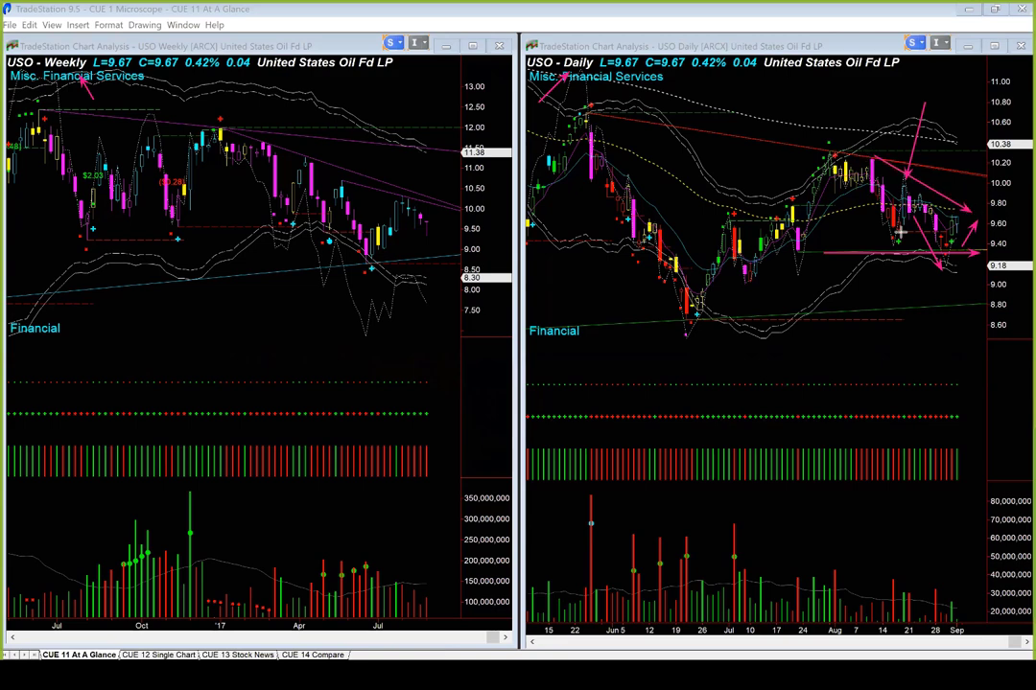
drag(900, 232, 943, 267)
Switch both charts to GLD and point an arrow at the Misc. Financial Services label on each chart.
key(Down)
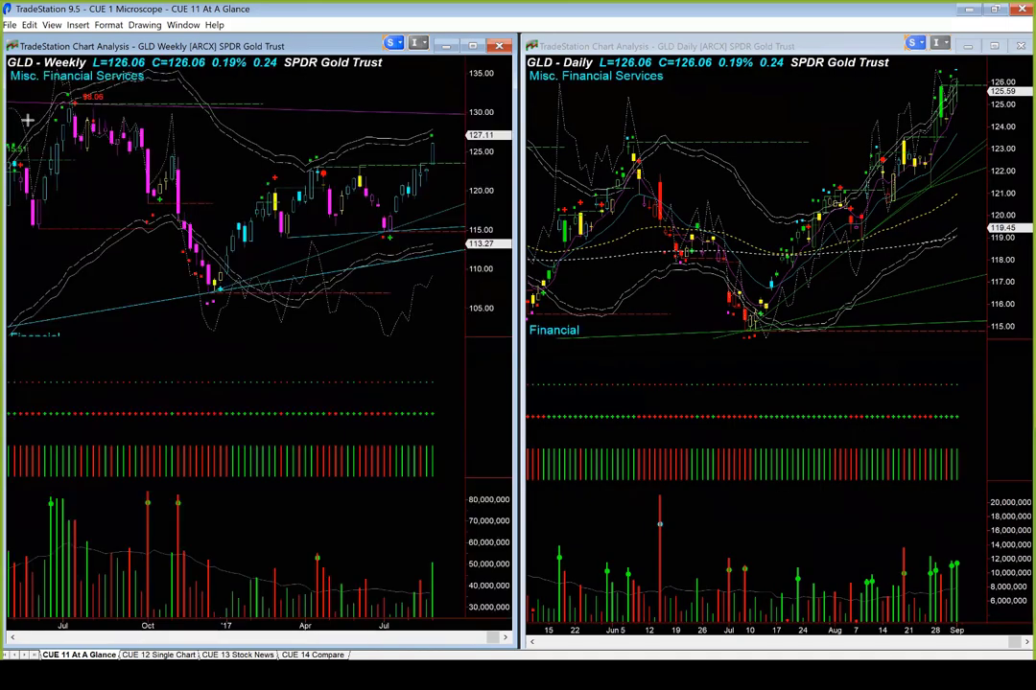
drag(28, 120, 57, 77)
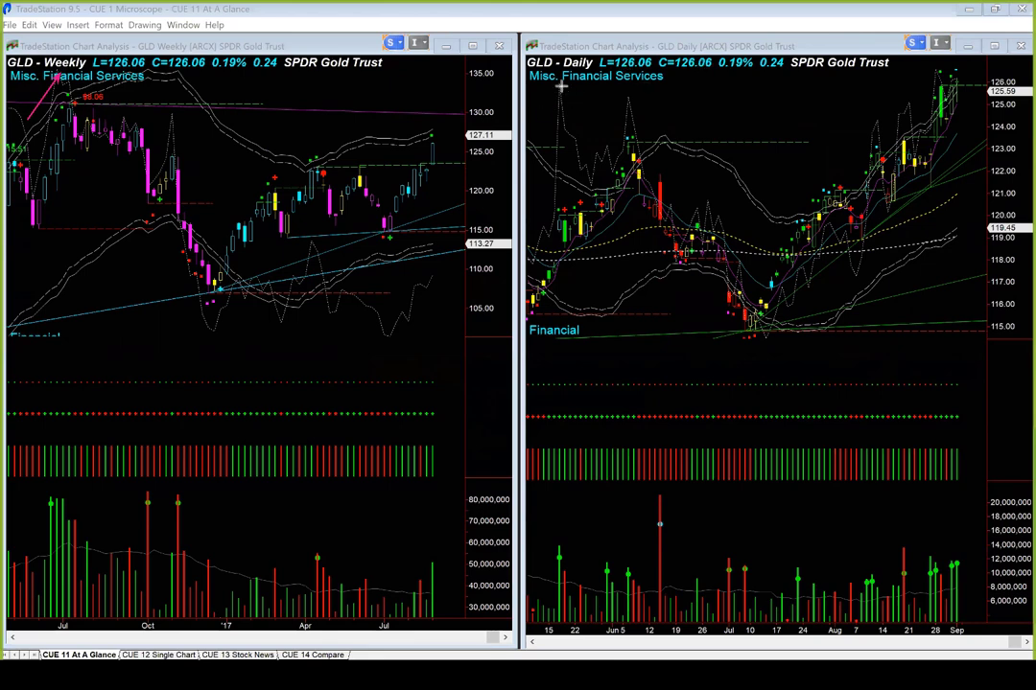
drag(540, 117, 569, 83)
Draw arrows marking GLD's late-August low and rally to new highs on the daily chart and the latest bar on the weekly chart.
mouse_move(983, 254)
mouse_down()
mouse_move(945, 220)
mouse_move(934, 194)
mouse_up()
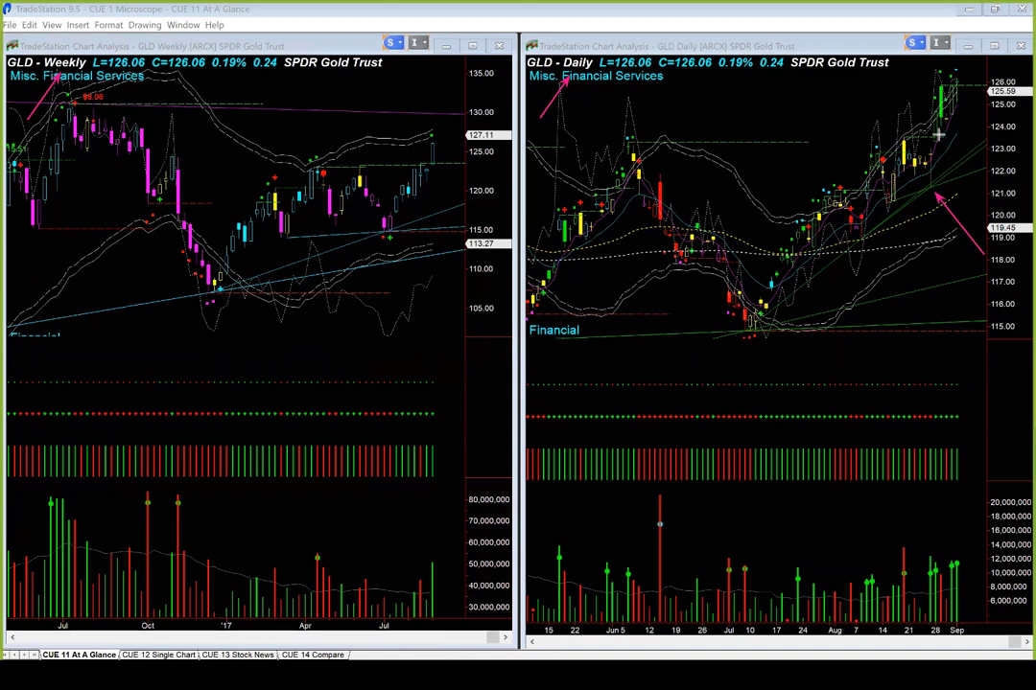
drag(923, 134, 930, 92)
drag(963, 117, 977, 79)
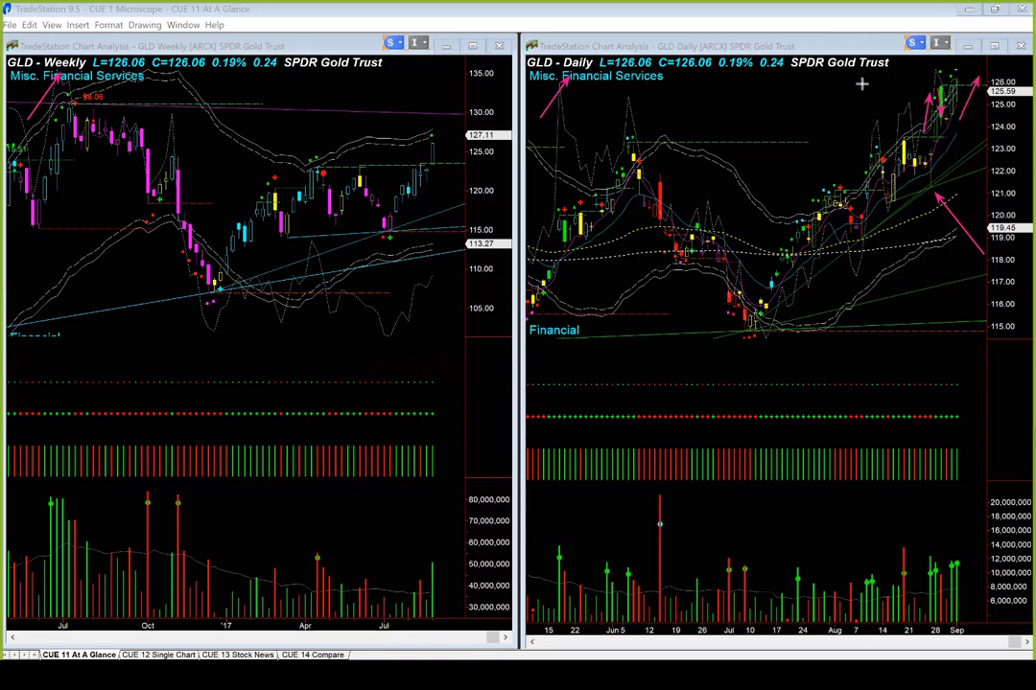
drag(454, 90, 437, 139)
drag(896, 108, 936, 75)
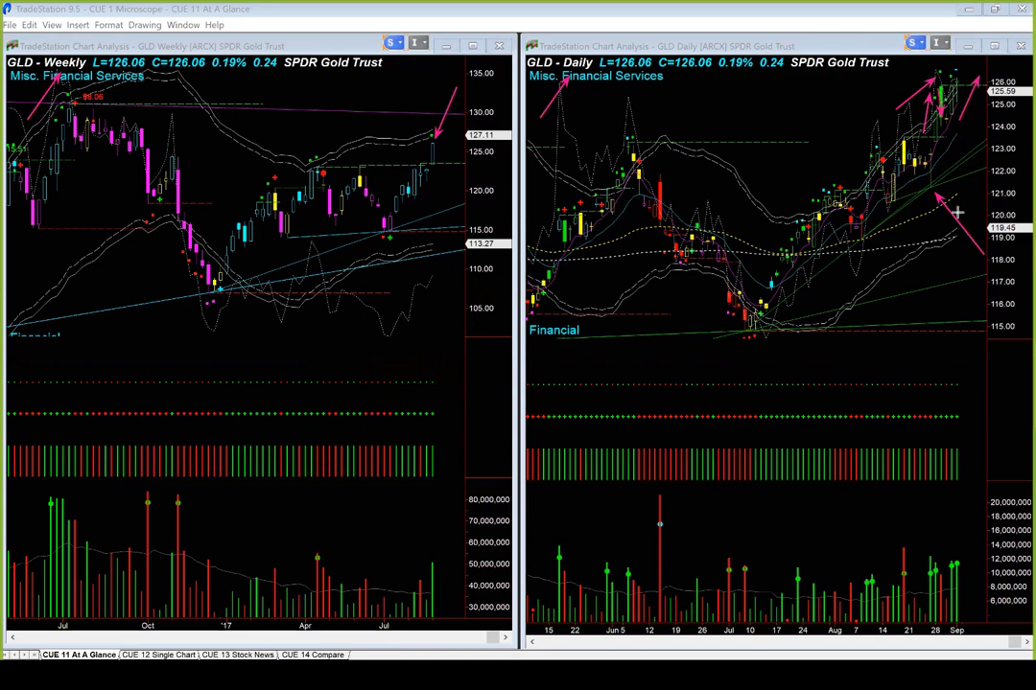
Draw a horizontal arrow near 121 and a vertical arrow up to the recent high on the GLD daily chart, and clear the annotations.
drag(915, 198, 995, 196)
drag(971, 184, 970, 90)
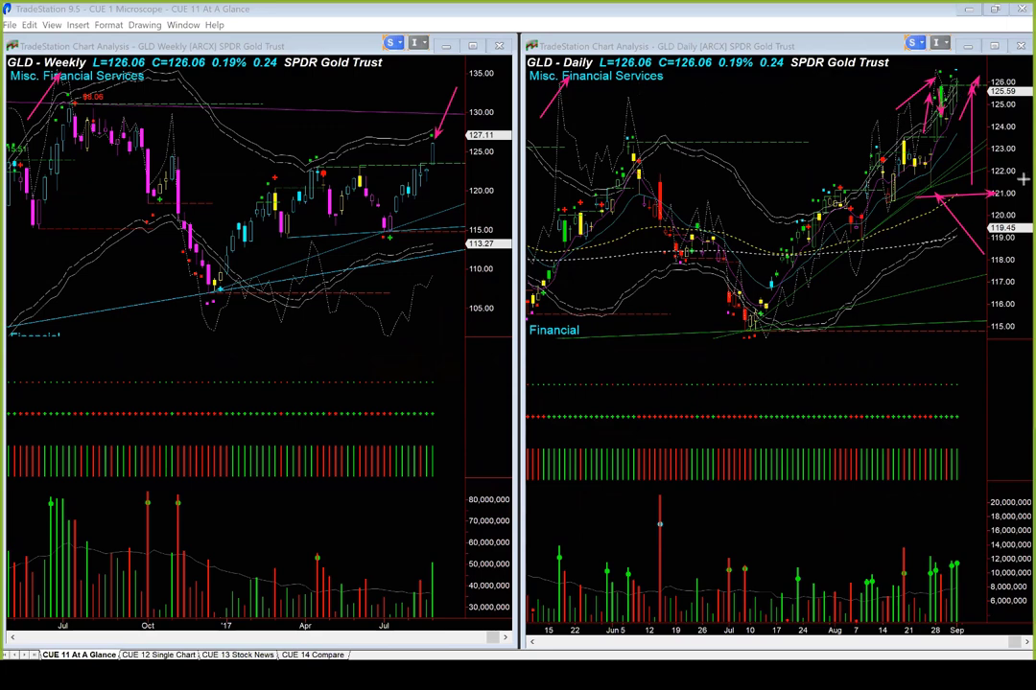
key(Escape)
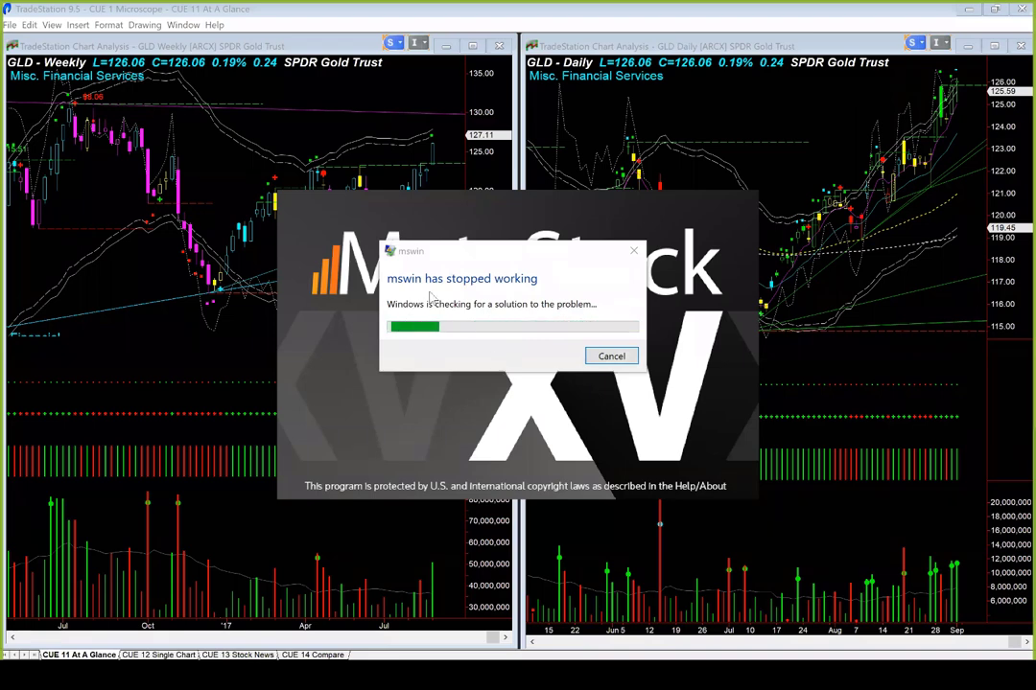
Dismiss the mswin crash dialog and change both charts to the symbol SPY.
click(596, 363)
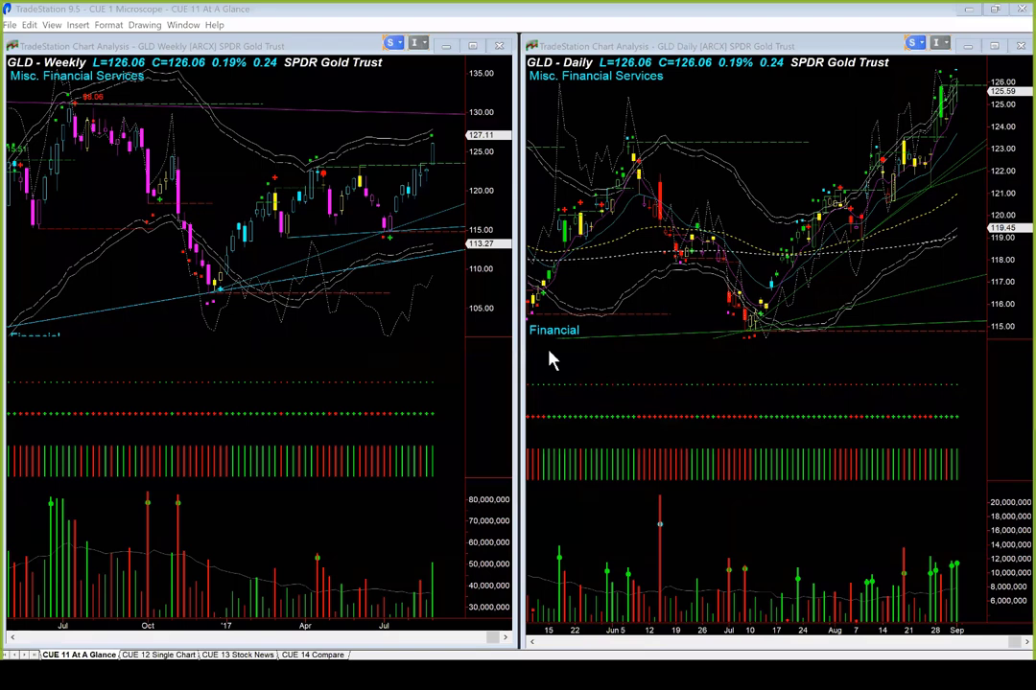
click(415, 101)
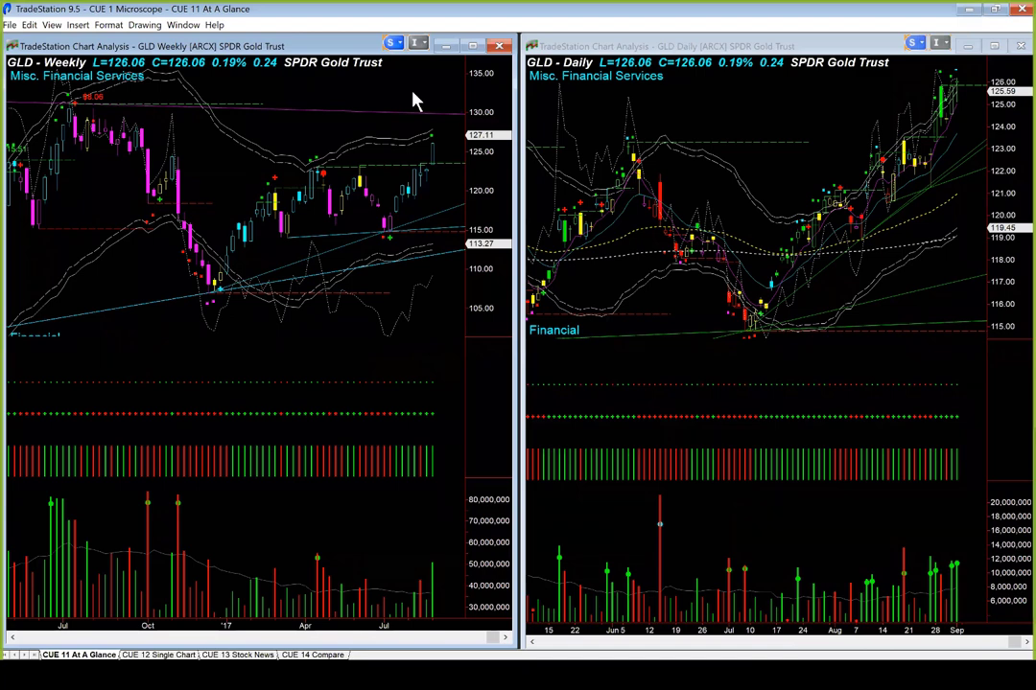
text(SPY)
key(Return)
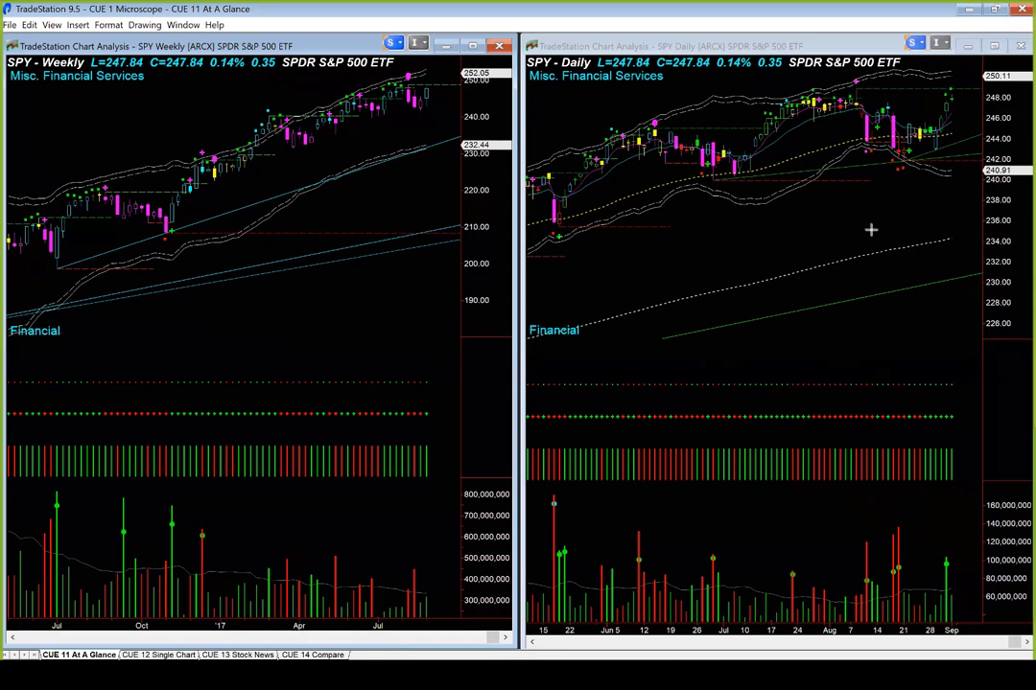
Draw arrows on the SPY daily chart marking the late-August consolidation, the pullback low and the rally to the latest bars.
drag(871, 228, 921, 141)
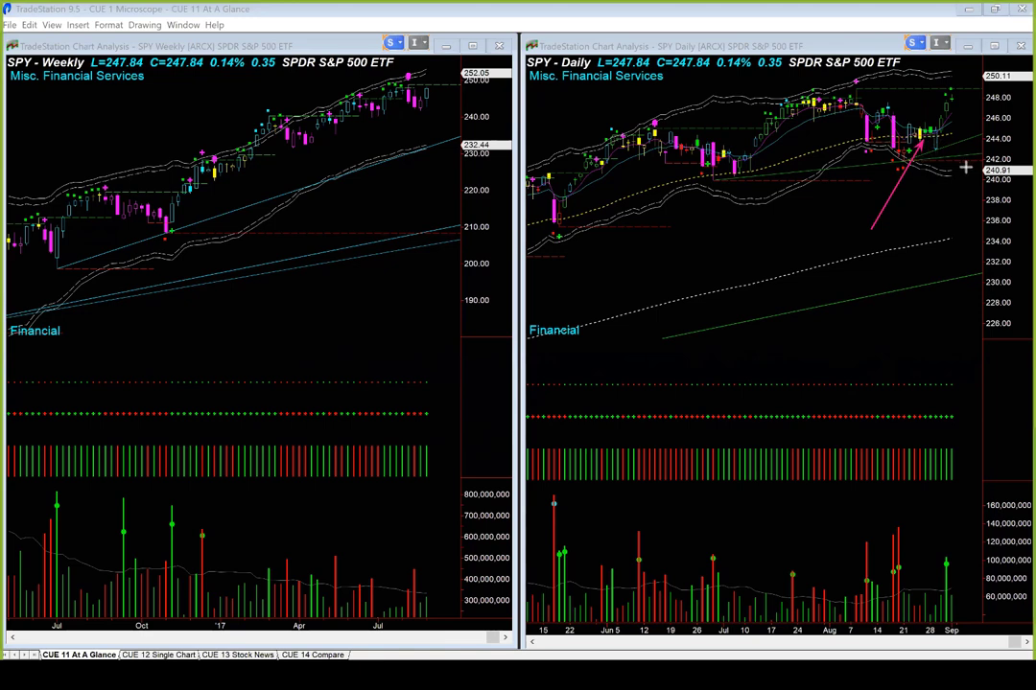
drag(959, 213, 938, 155)
drag(950, 126, 963, 93)
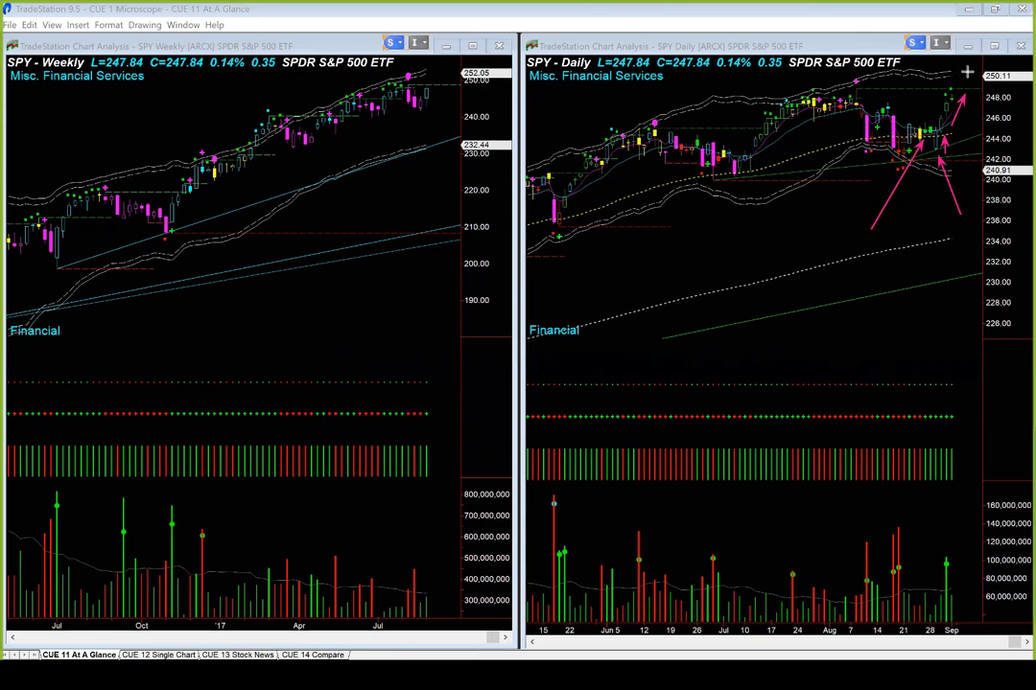
drag(962, 93, 963, 77)
drag(955, 88, 964, 107)
Mark SPY daily resistance near 249 and 248 with horizontal arrows, and point arrows at the early-August peak and a possible decline.
drag(978, 89, 877, 96)
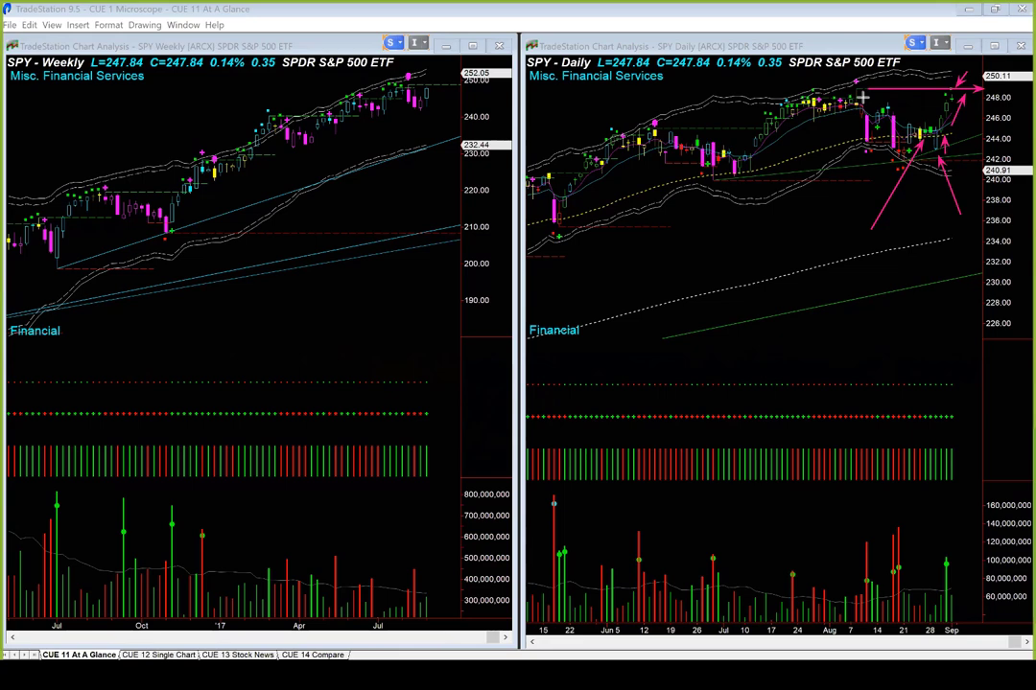
drag(862, 97, 978, 97)
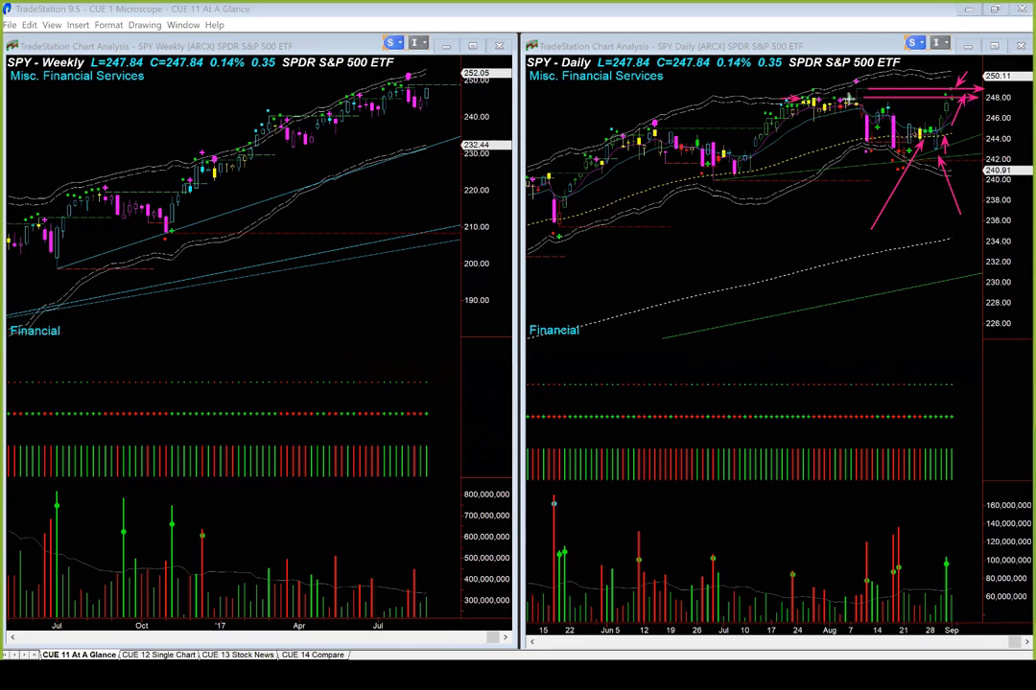
click(968, 114)
click(850, 87)
drag(808, 177, 854, 113)
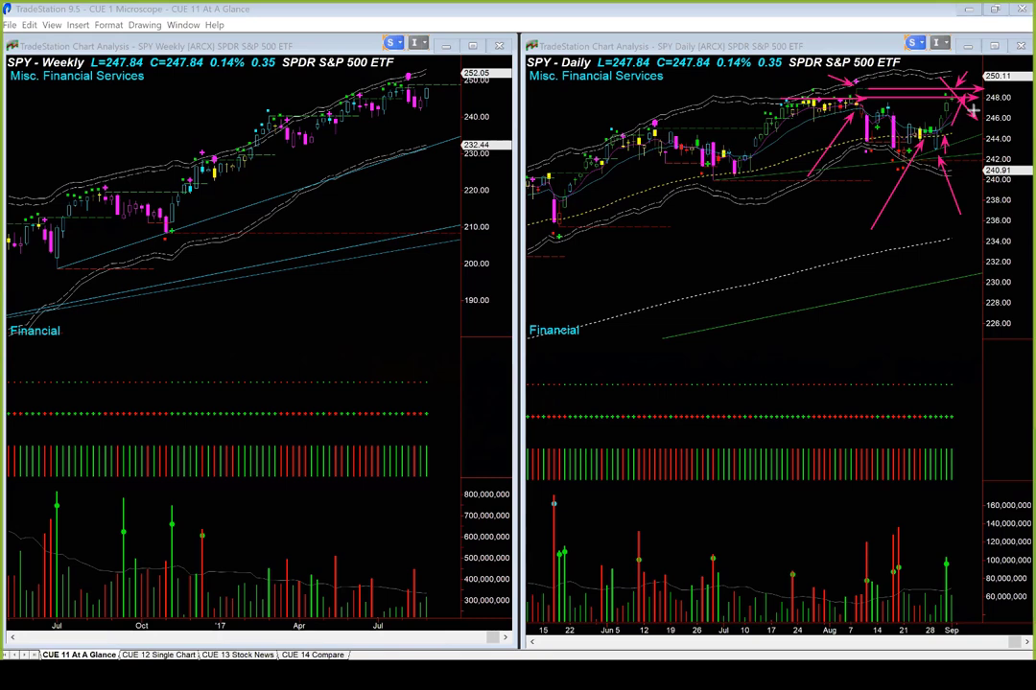
drag(971, 113, 976, 118)
Change the charts to QQQ and mark the daily chart's falling highs and lows, late-August low, rally and resistance near 146 with arrows.
text(QQQ)
key(Return)
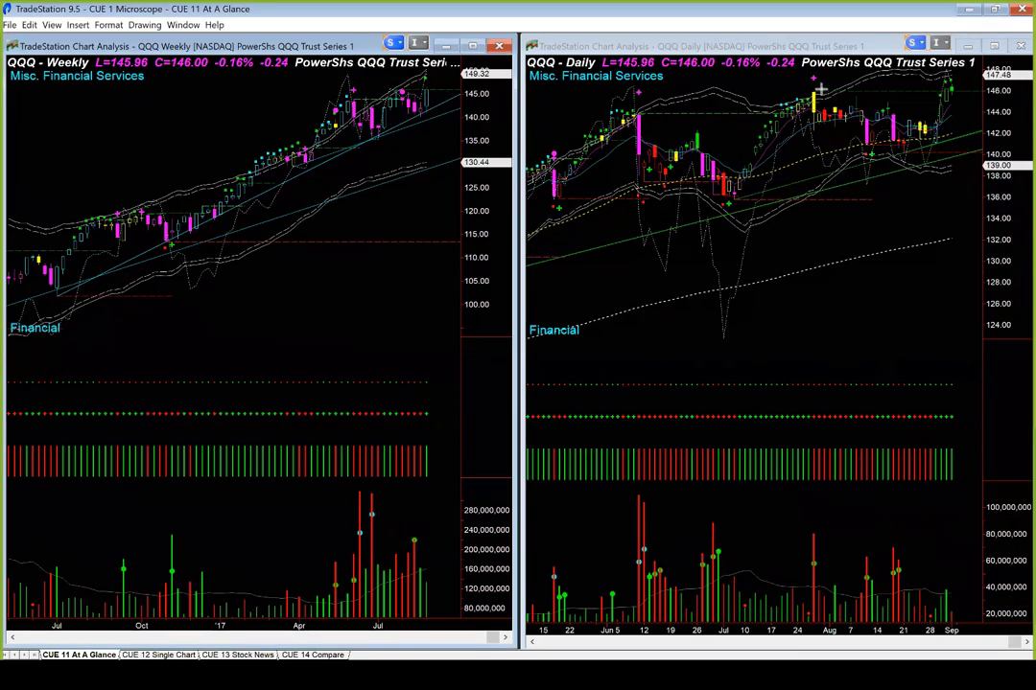
drag(821, 89, 930, 116)
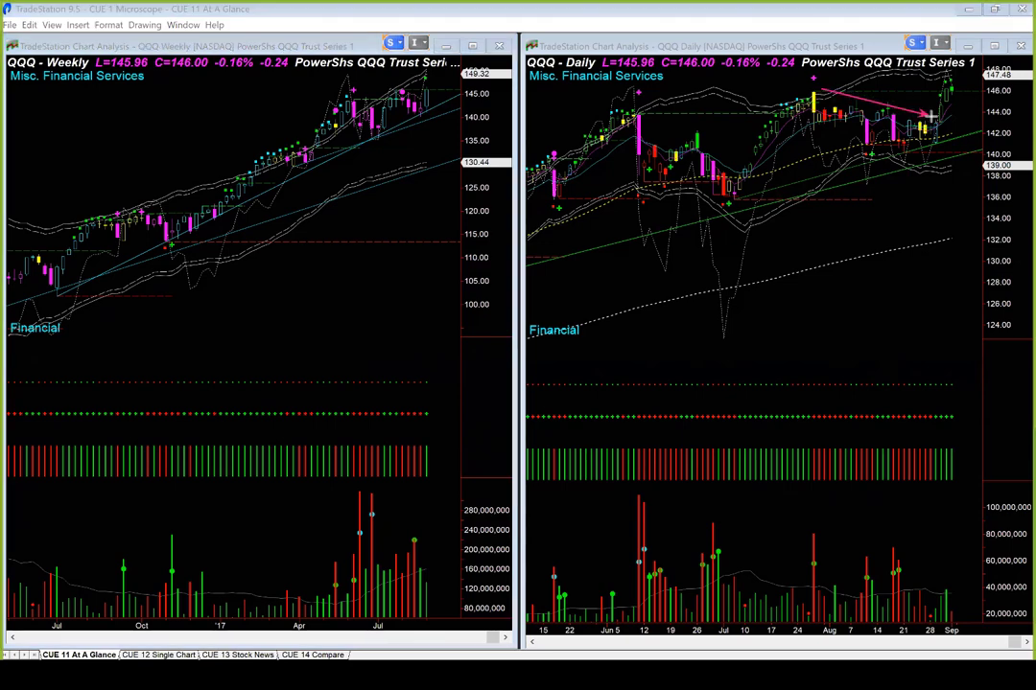
drag(821, 131, 878, 146)
mouse_move(959, 220)
mouse_down()
mouse_move(935, 145)
mouse_move(944, 151)
mouse_up()
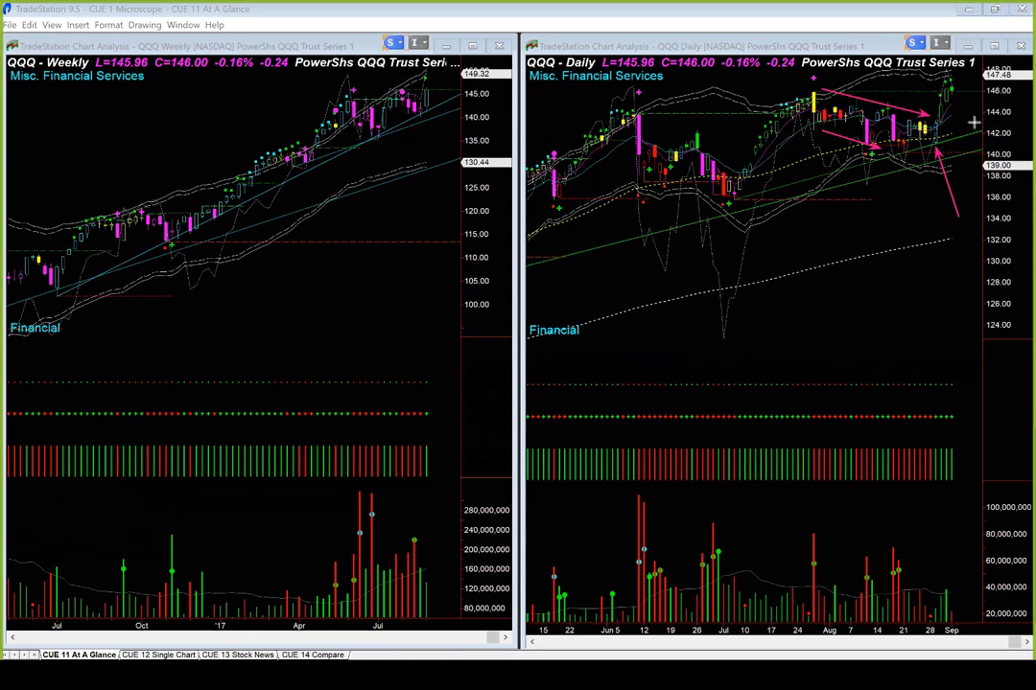
drag(986, 123, 960, 90)
drag(820, 92, 988, 92)
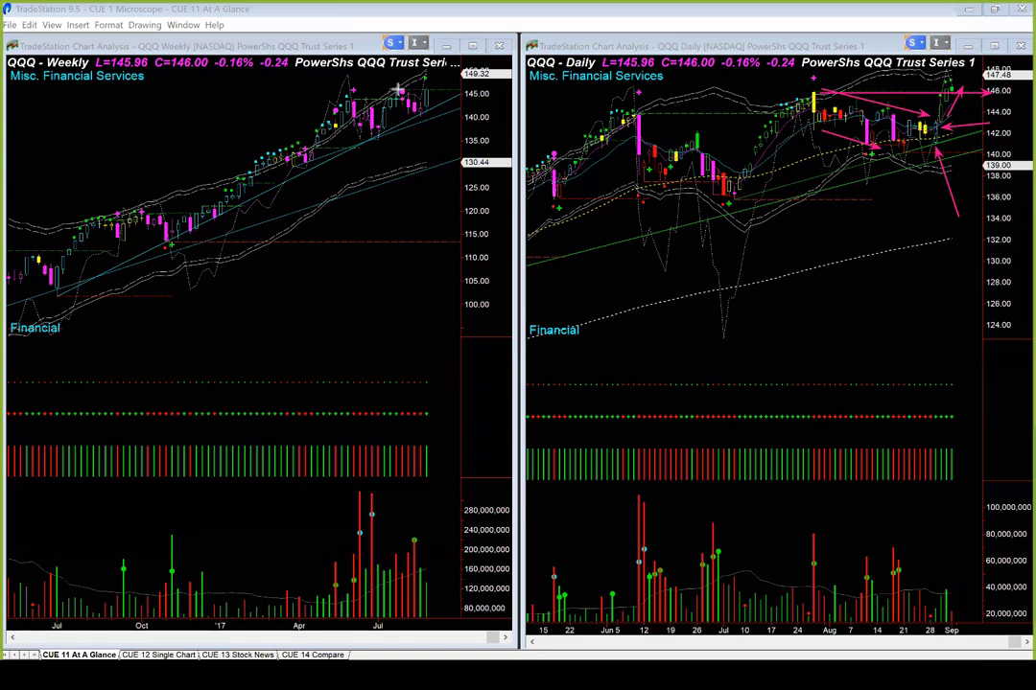
Draw arrows on the QQQ weekly chart marking resistance near 146, the recent peak, its pullback and the rising support.
drag(397, 90, 492, 90)
drag(368, 71, 401, 89)
drag(395, 103, 415, 110)
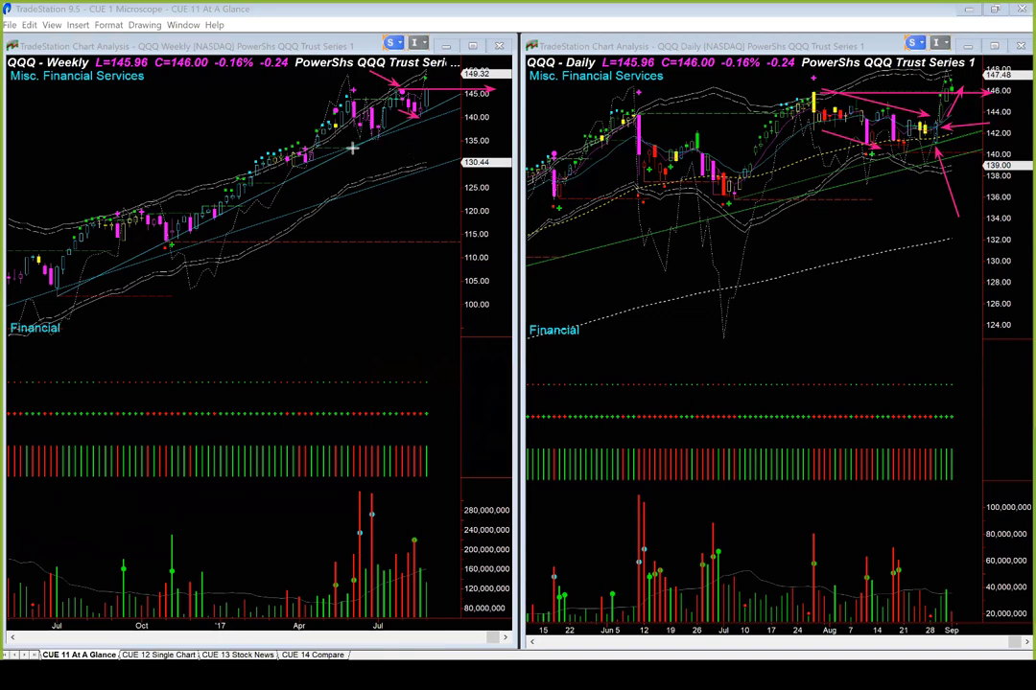
drag(351, 151, 437, 112)
Point arrows at the highest volume spikes of recent months on the QQQ weekly chart.
drag(309, 509, 351, 534)
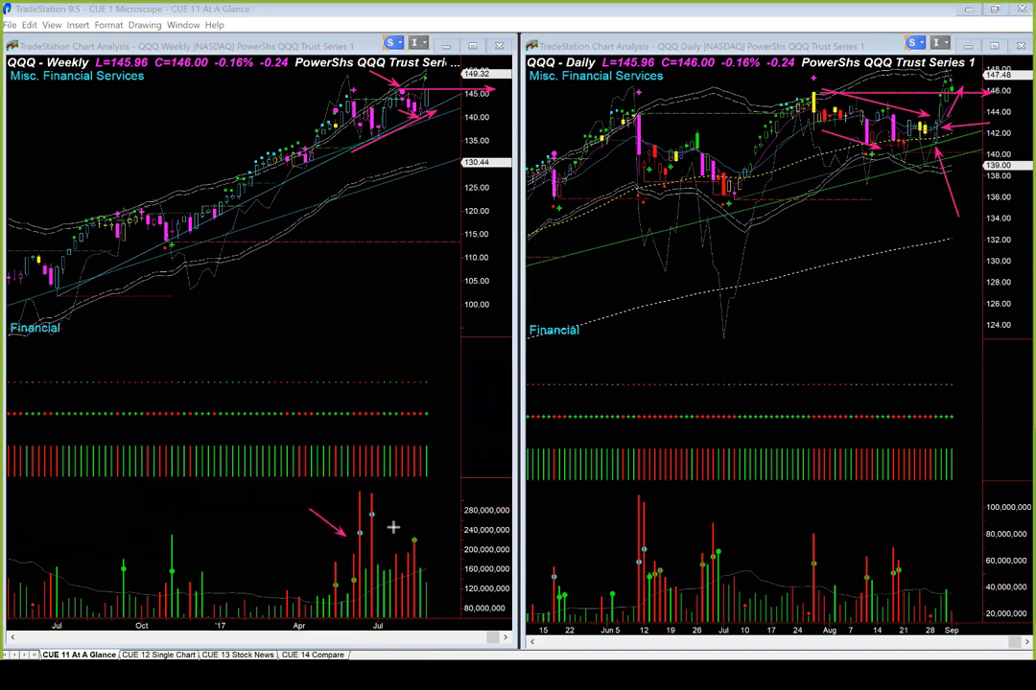
drag(409, 504, 377, 528)
drag(437, 507, 416, 538)
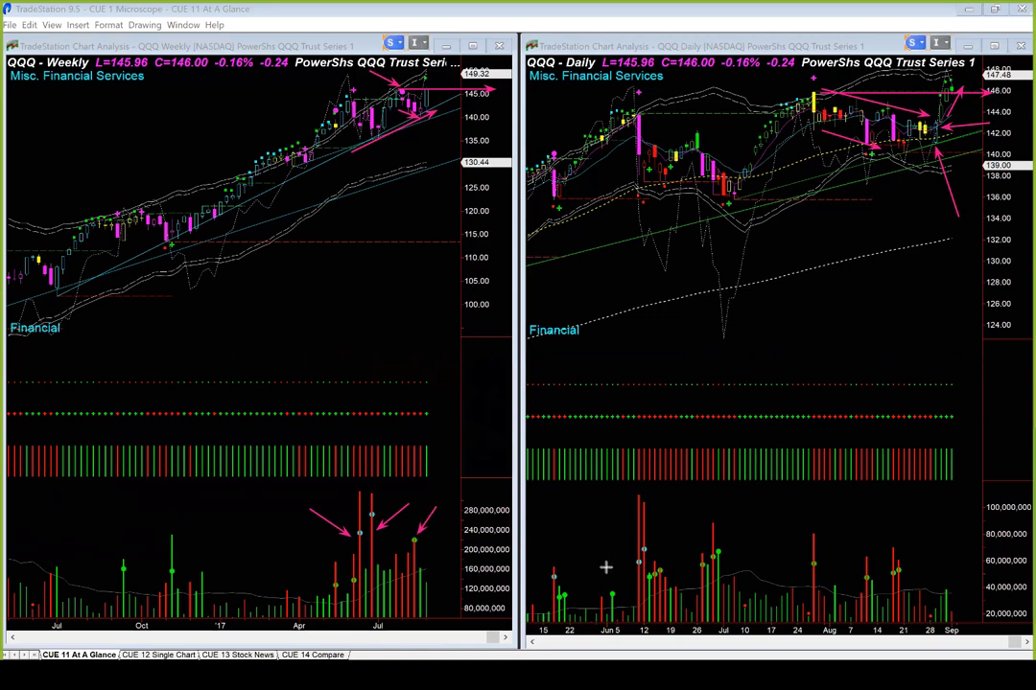
mouse_move(315, 563)
mouse_down()
mouse_move(331, 578)
mouse_move(352, 563)
mouse_up()
Point arrows at the August, early-July and June volume spikes on the QQQ daily chart.
mouse_move(934, 530)
mouse_down()
mouse_move(909, 544)
mouse_move(934, 557)
mouse_move(903, 574)
mouse_up()
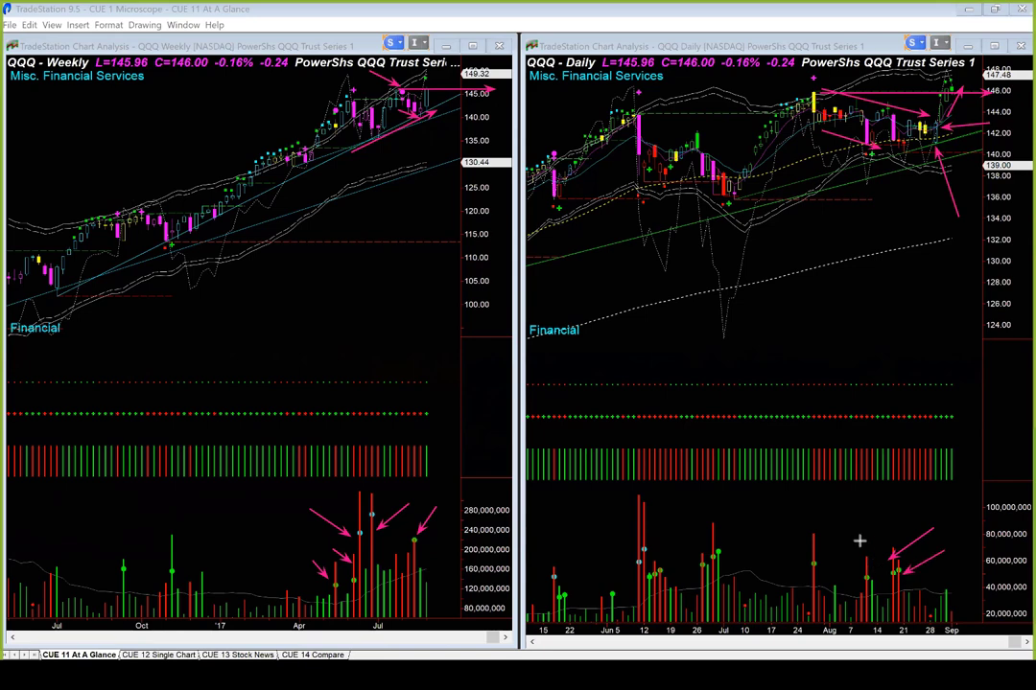
drag(864, 521, 867, 557)
drag(745, 525, 719, 548)
drag(659, 525, 650, 566)
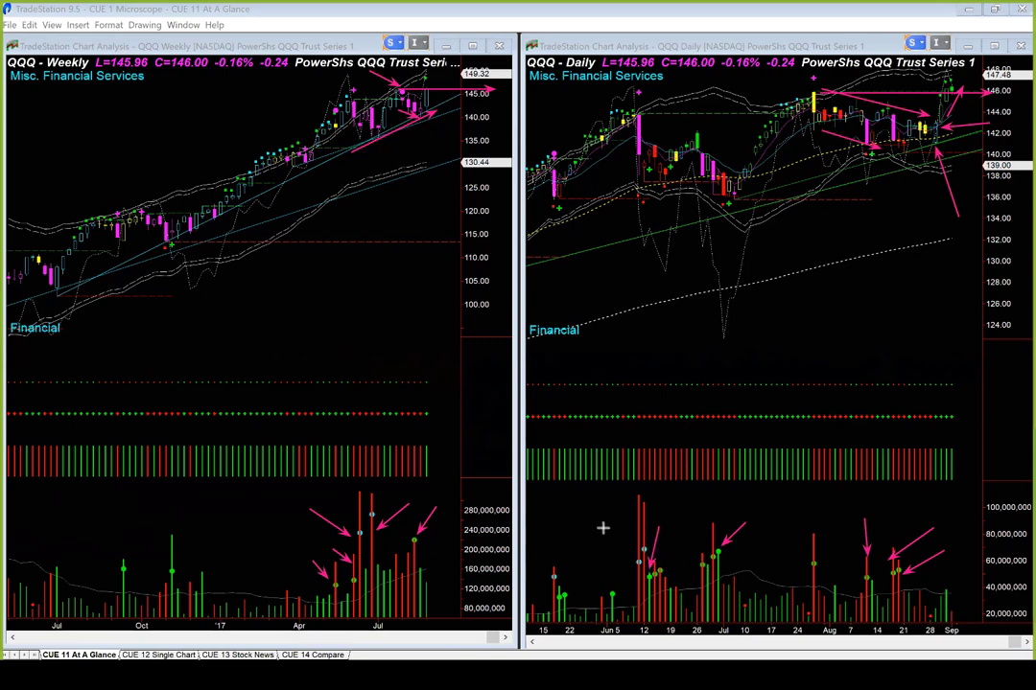
drag(603, 528, 631, 546)
drag(762, 546, 723, 579)
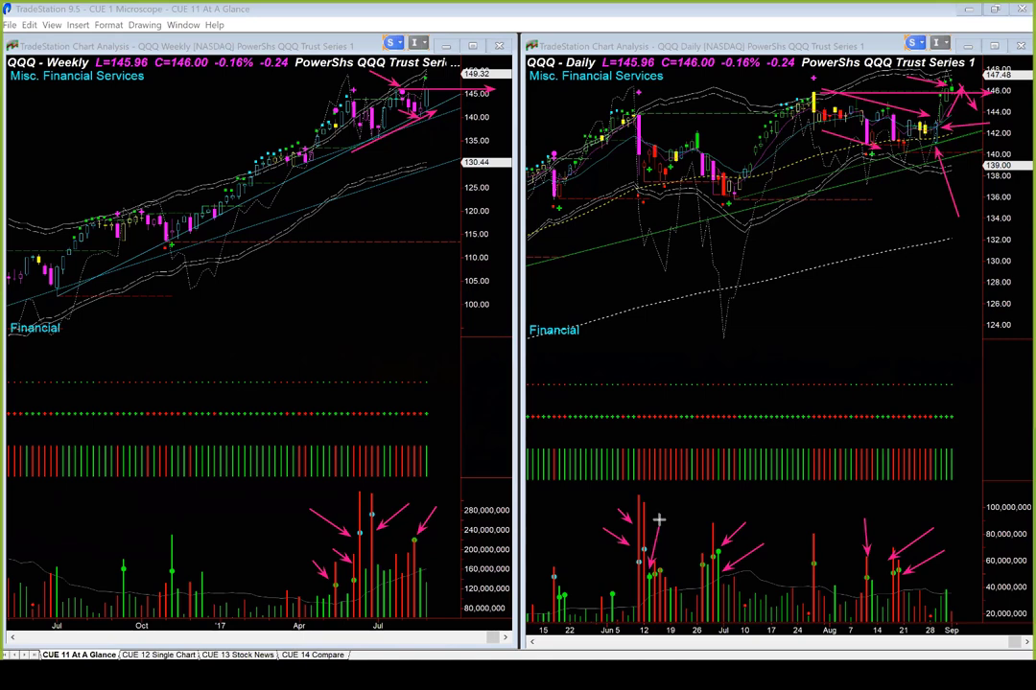
Add arrows to the remaining June and July volume spikes on the QQQ daily chart and to the tallest weekly volume bars.
drag(666, 496, 653, 530)
drag(728, 498, 715, 531)
drag(683, 545, 701, 563)
drag(840, 543, 815, 563)
drag(338, 497, 355, 530)
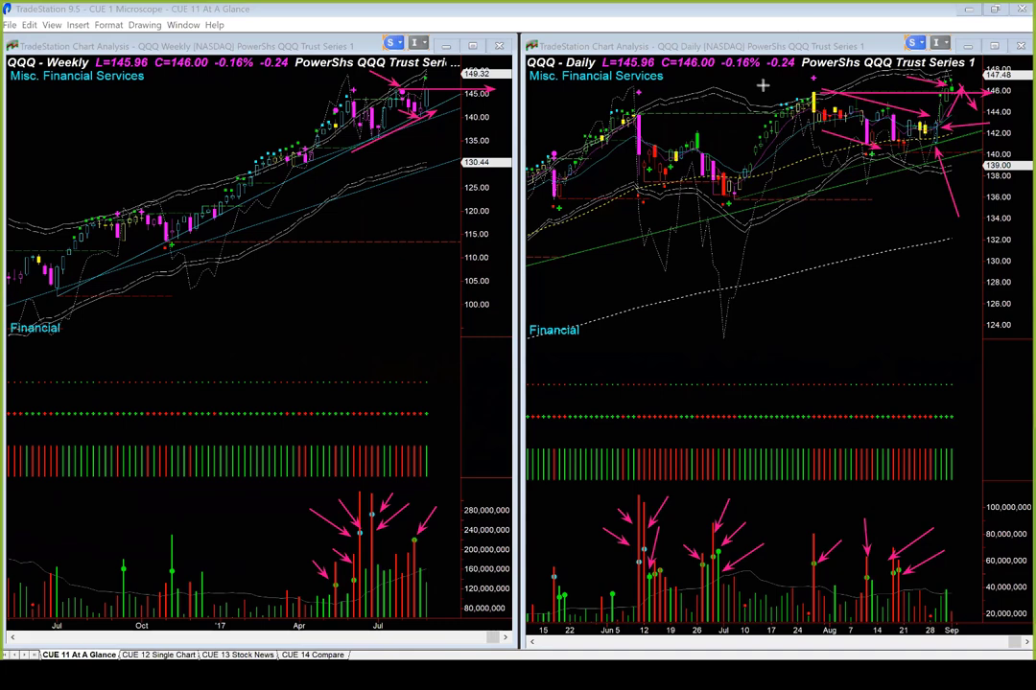
Point arrows at the late-July peak marker and toward the early-July lower band on the QQQ daily chart, and clear all annotations.
drag(763, 86, 804, 80)
click(597, 251)
click(710, 223)
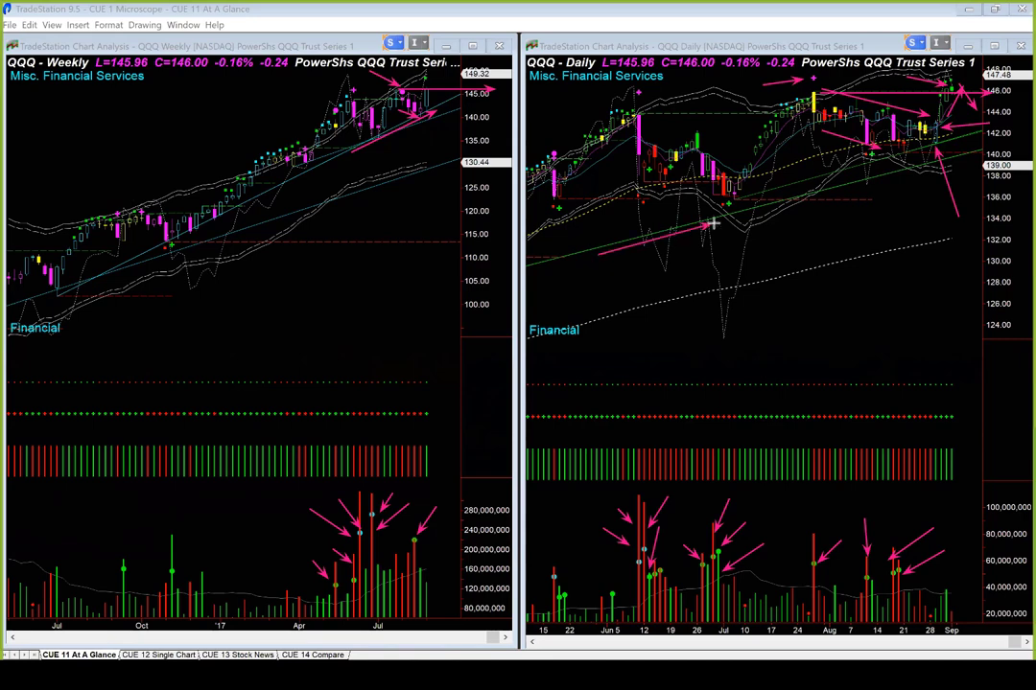
click(622, 497)
key(Escape)
Load DIA, mark daily resistance near 222, the falling trend line and the weekly peak with arrows, and clear the annotations.
text(DIA)
key(Return)
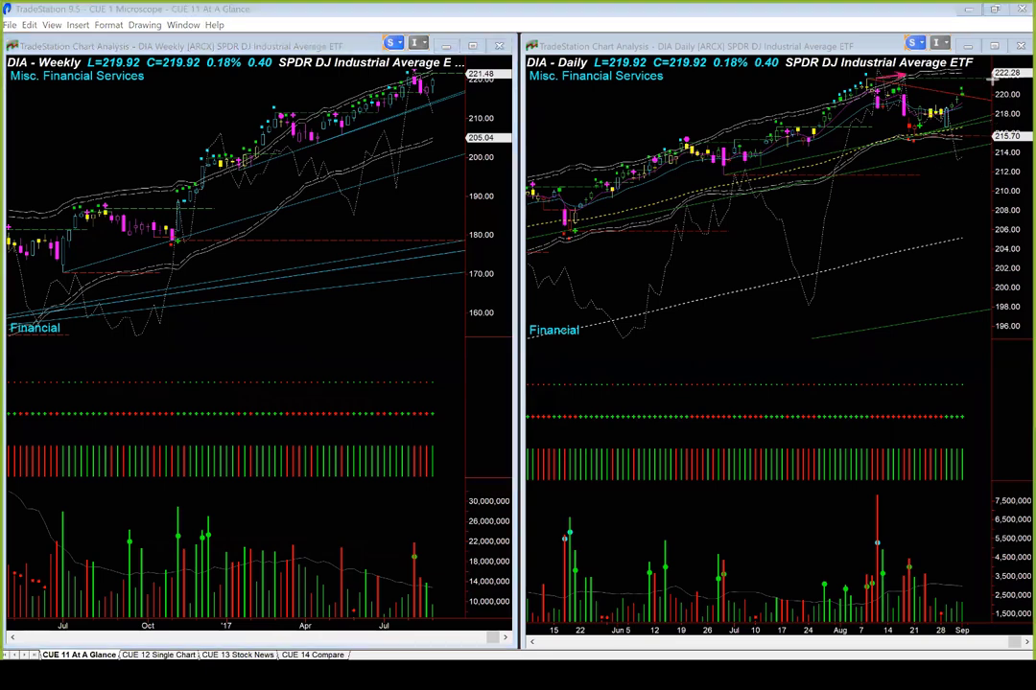
drag(875, 77, 997, 77)
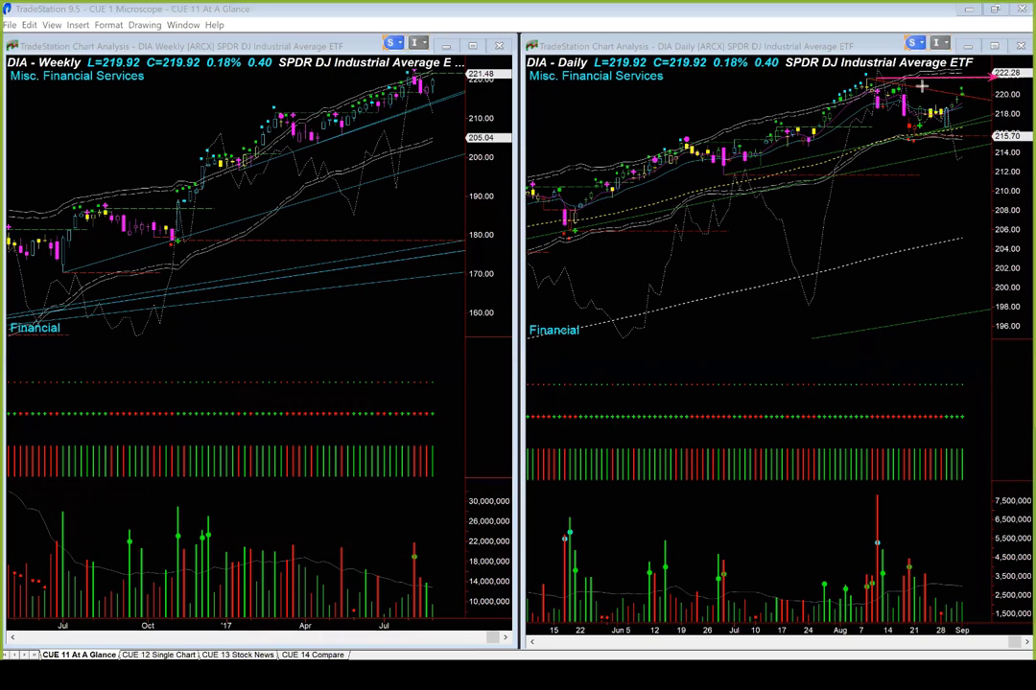
drag(904, 85, 1003, 99)
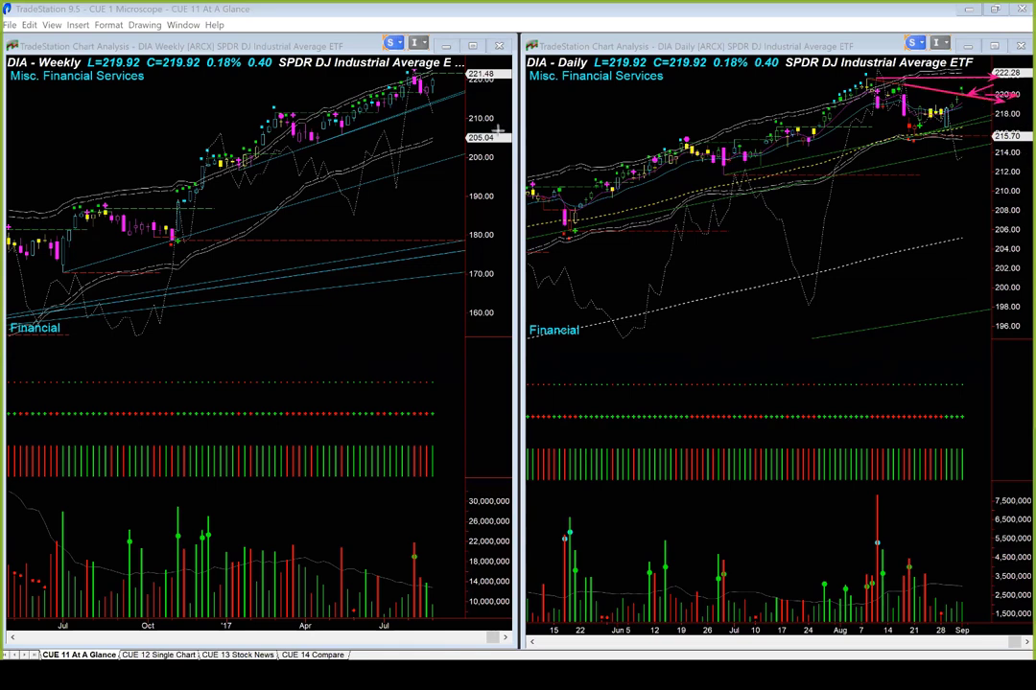
drag(342, 82, 410, 73)
key(Escape)
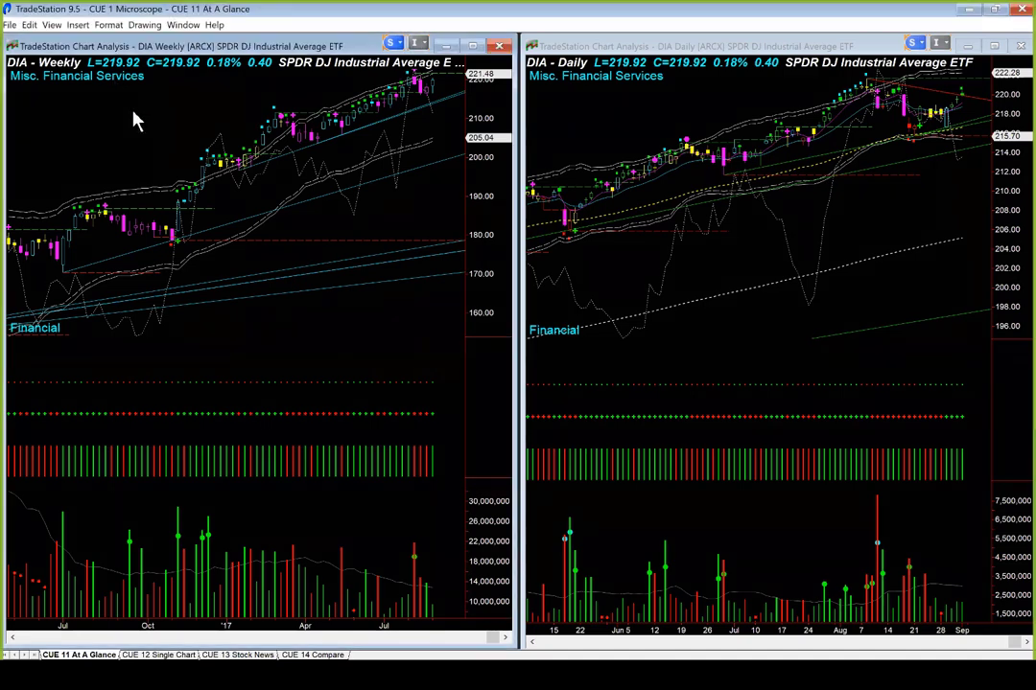
Change both charts to the symbol IWM.
text(iwm)
key(Return)
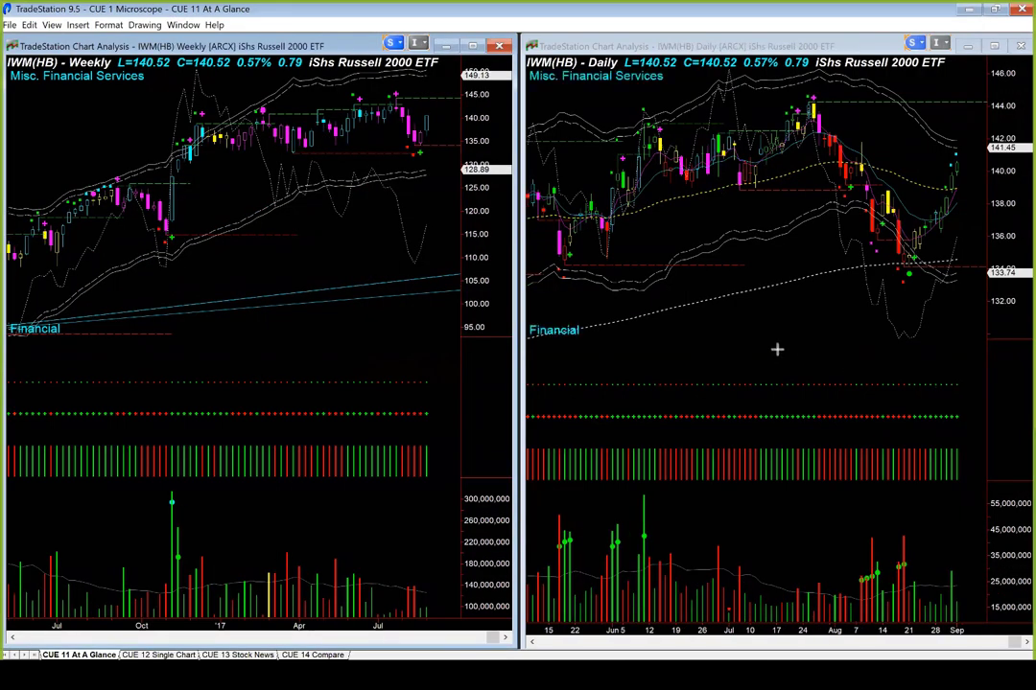
Point arrows from several directions at the green low marker near 133.74 on the IWM daily chart's late-August bottom.
drag(777, 349, 851, 319)
drag(898, 286, 907, 280)
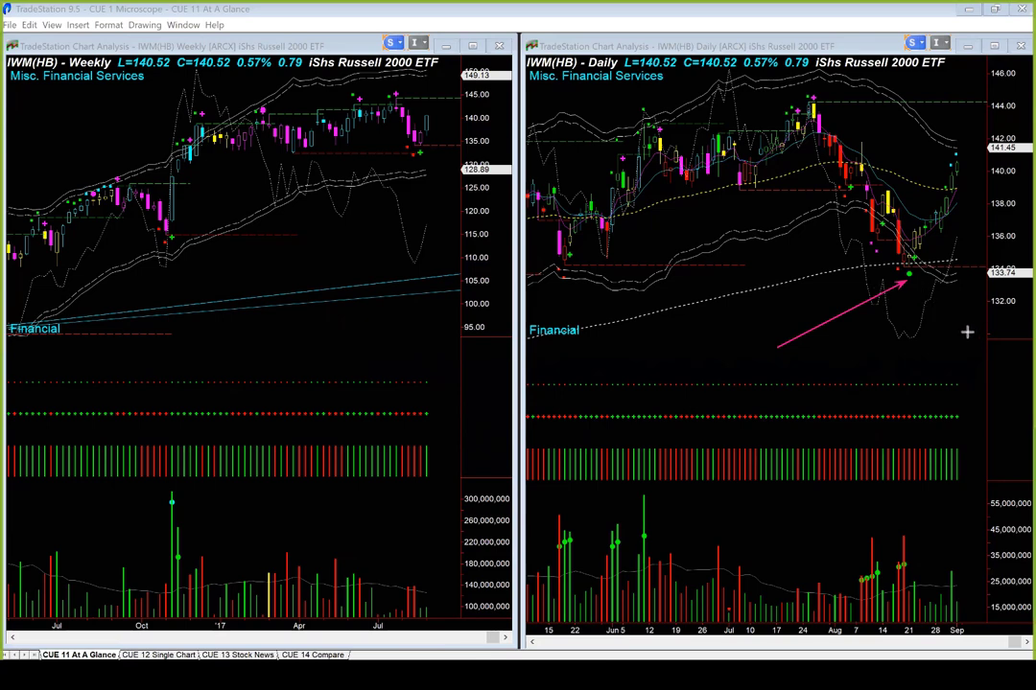
drag(967, 332, 915, 281)
drag(904, 331, 911, 286)
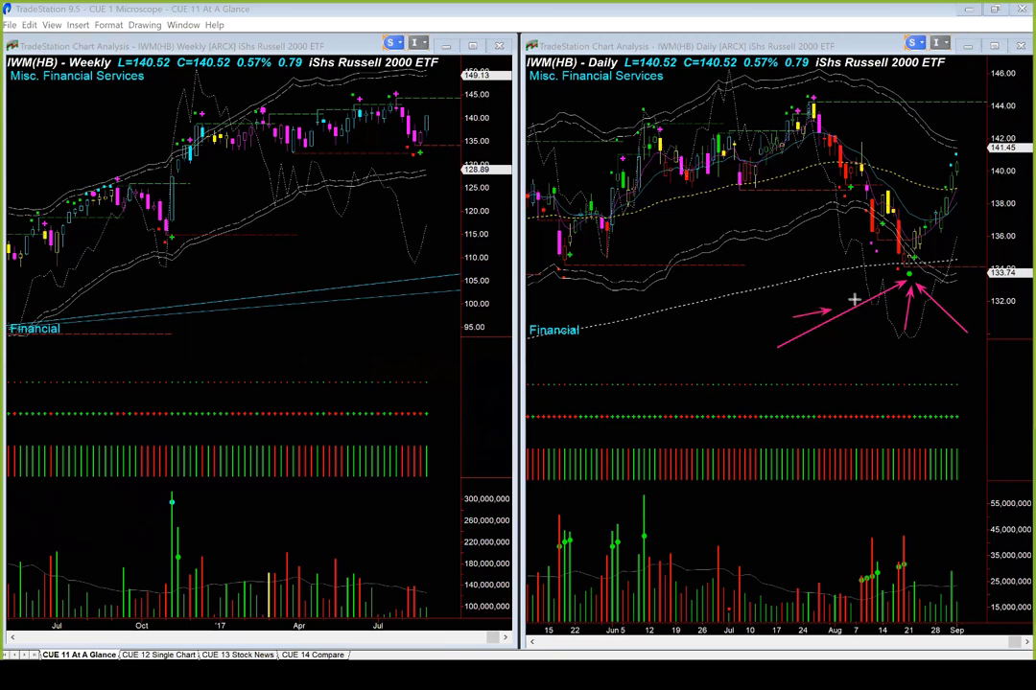
drag(793, 316, 902, 280)
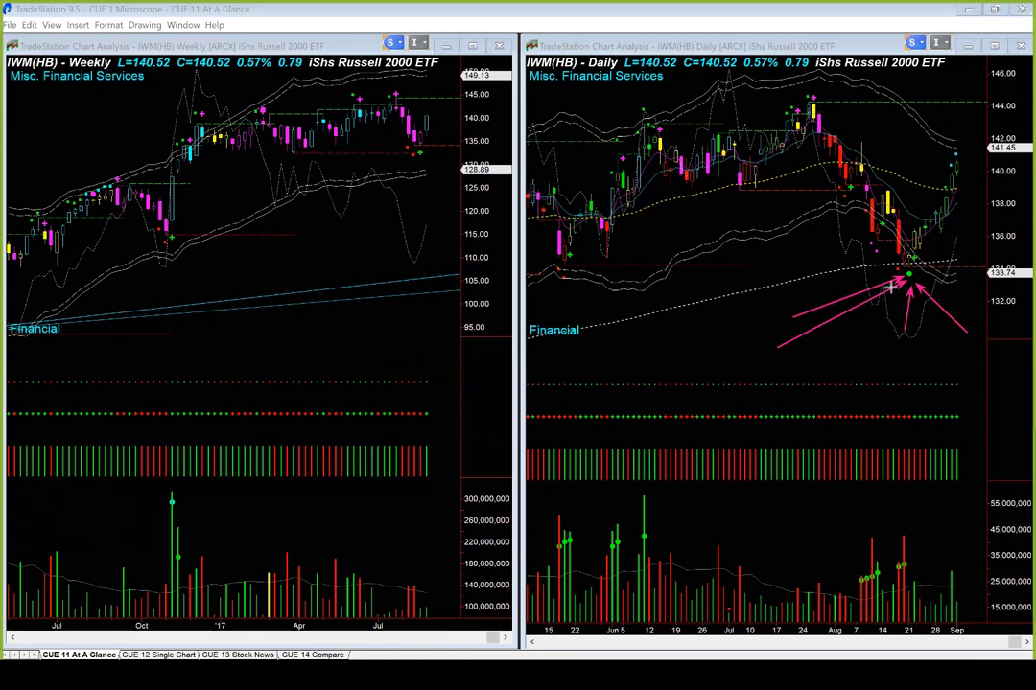
drag(985, 305, 913, 280)
drag(799, 297, 909, 278)
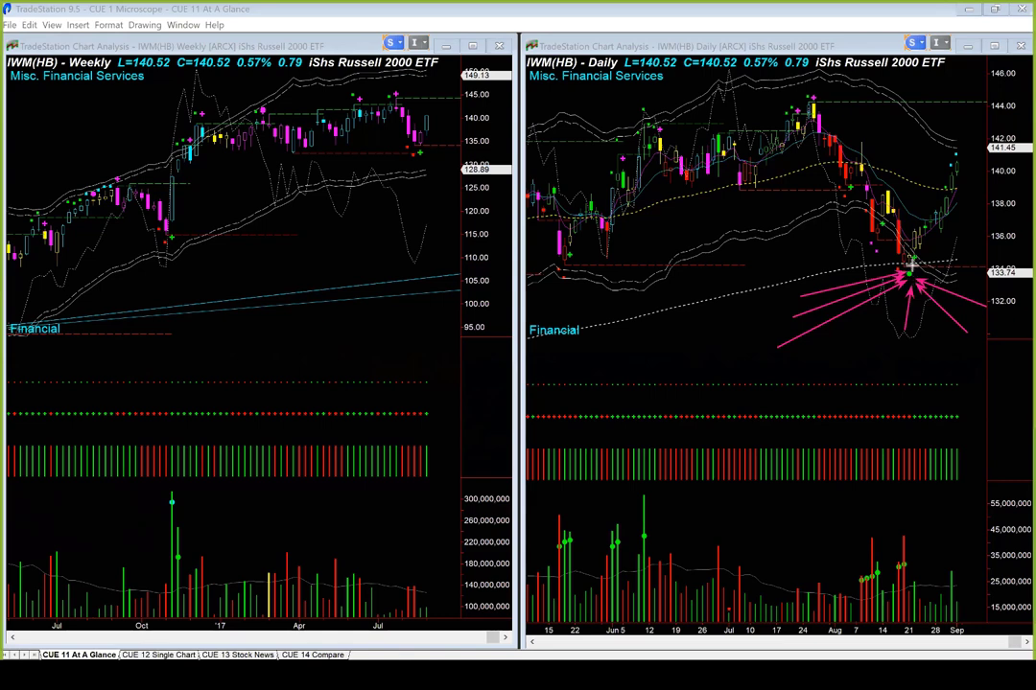
Mark the late-August IWM daily low with a vertical arrow to volume, horizontal arrows near 134.8 and 133.7, and falling and rising trend arrows.
drag(909, 278, 908, 484)
drag(911, 546, 909, 566)
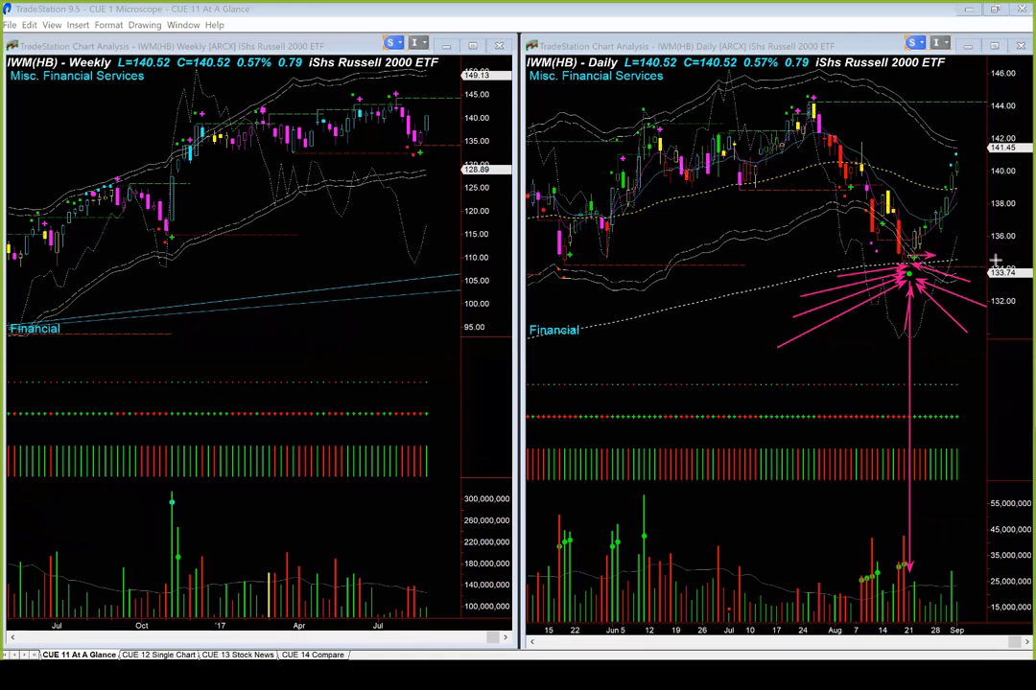
drag(912, 256, 993, 257)
drag(910, 274, 993, 274)
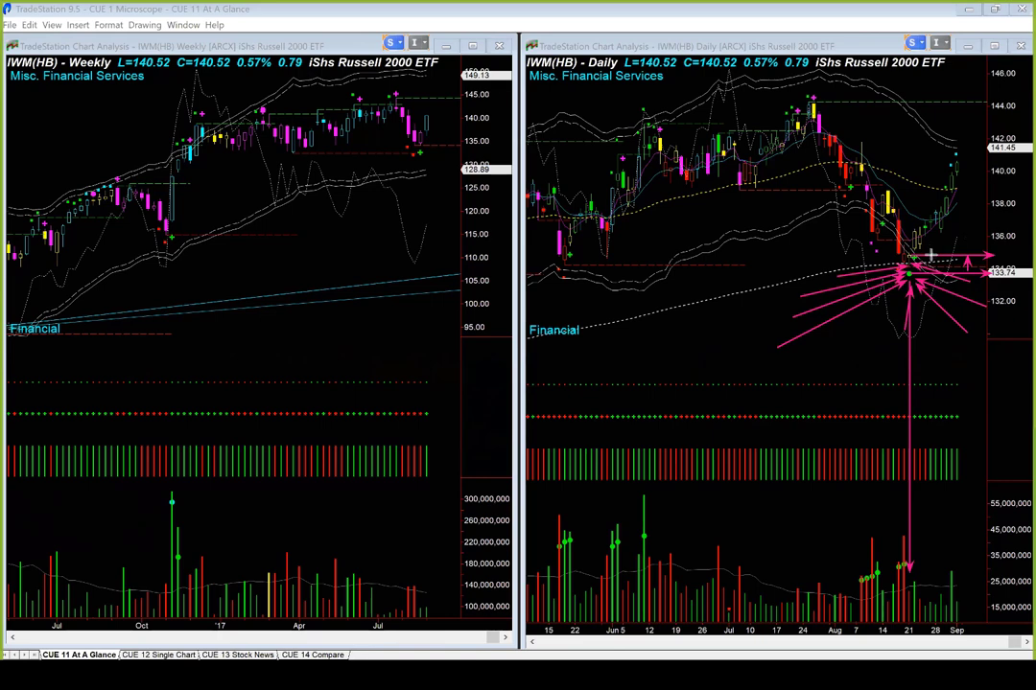
drag(932, 251, 994, 154)
mouse_move(813, 104)
mouse_down()
mouse_move(839, 120)
mouse_move(923, 236)
mouse_up()
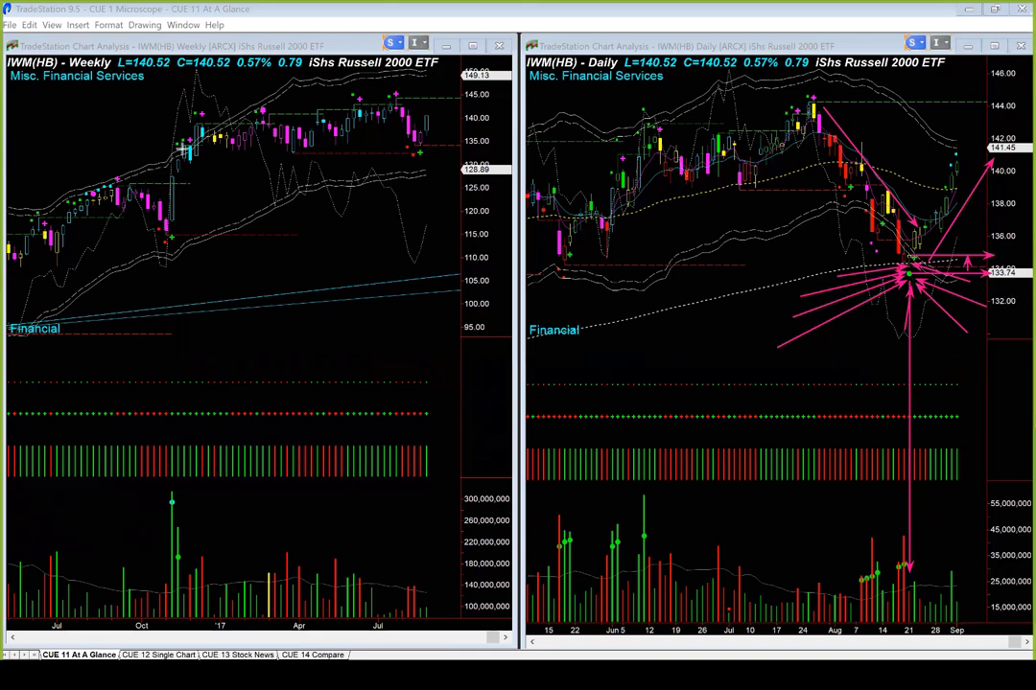
Draw horizontal arrows near 137 and 138 on the IWM weekly chart, point at the August daily volume spikes, and clear all annotations.
drag(198, 132, 458, 132)
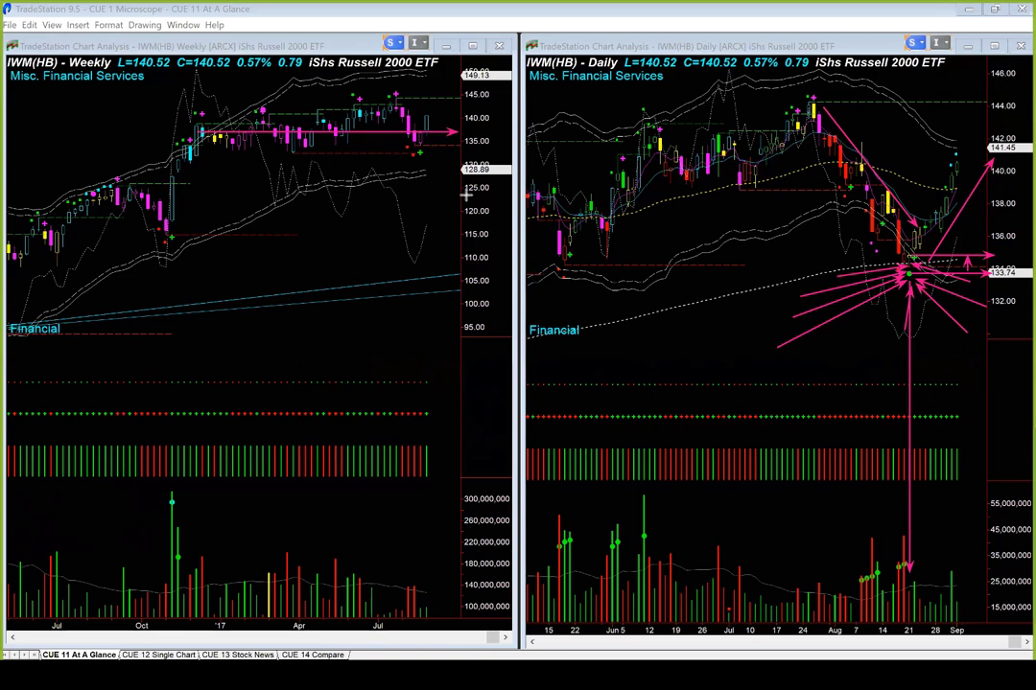
mouse_move(790, 515)
mouse_down()
mouse_move(843, 543)
mouse_move(858, 564)
mouse_up()
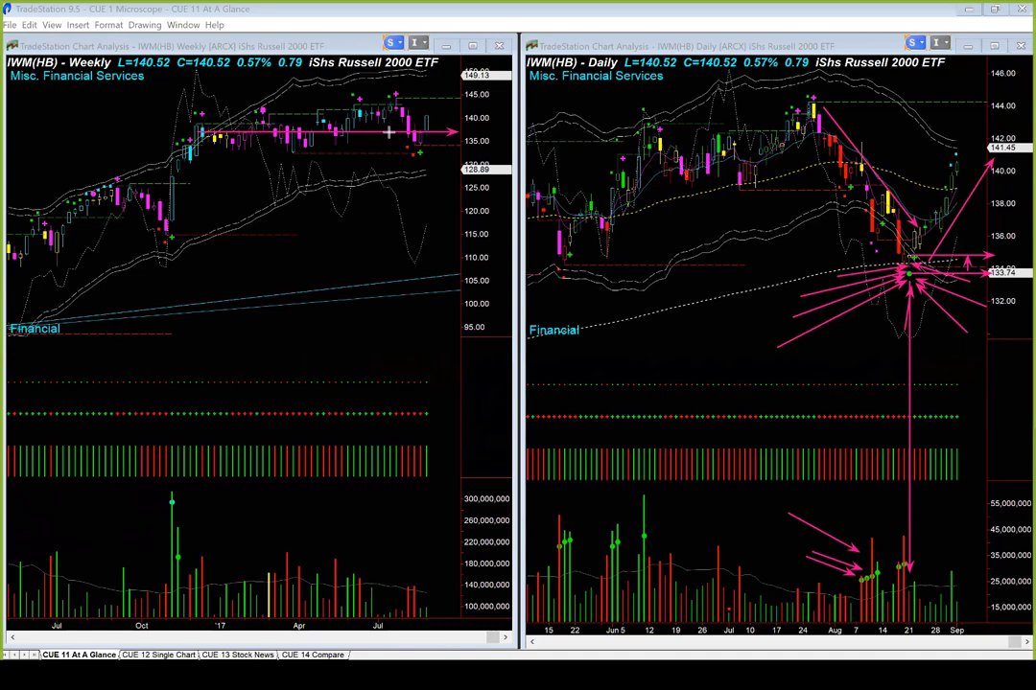
drag(248, 126, 436, 126)
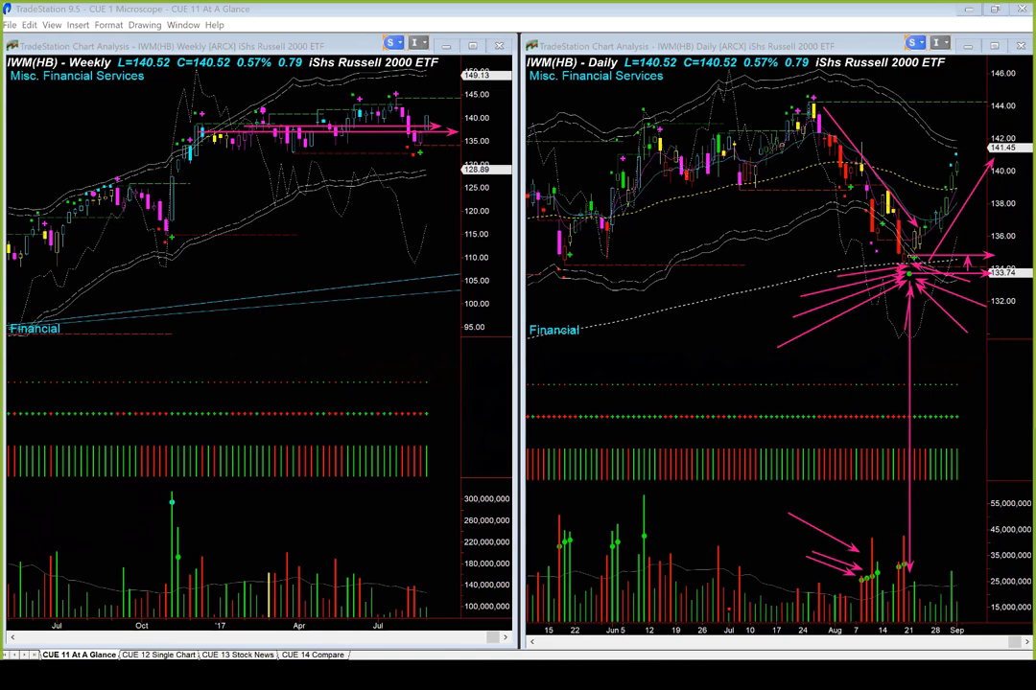
key(Escape)
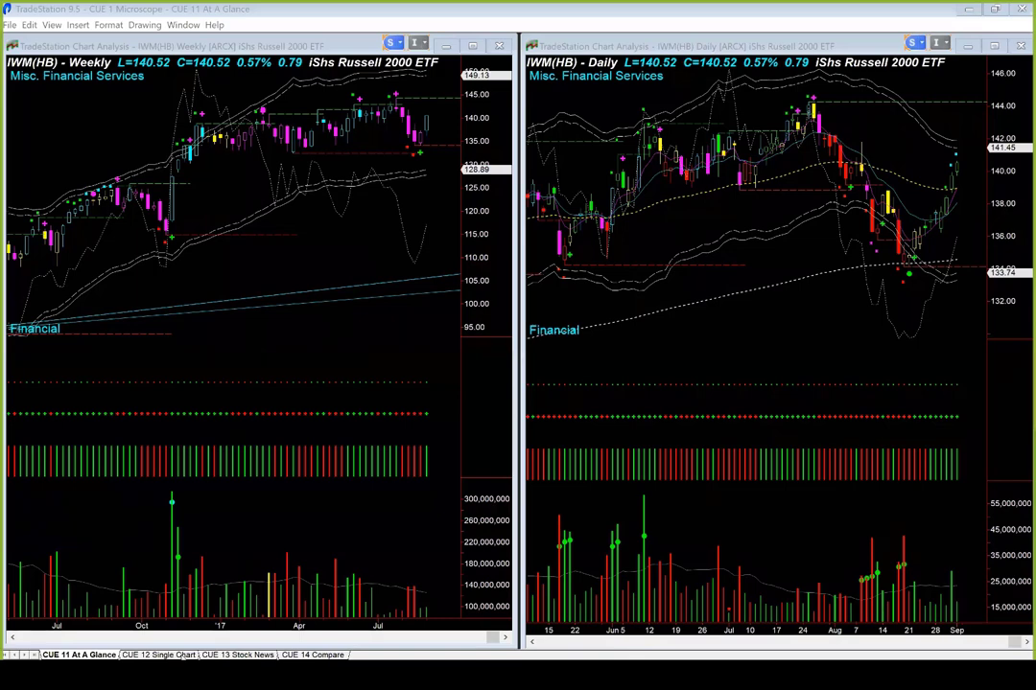
Open the CUE 14 Compare workspace and point arrows at the DIA, QQQ and SPY 10-minute chart titles.
click(182, 655)
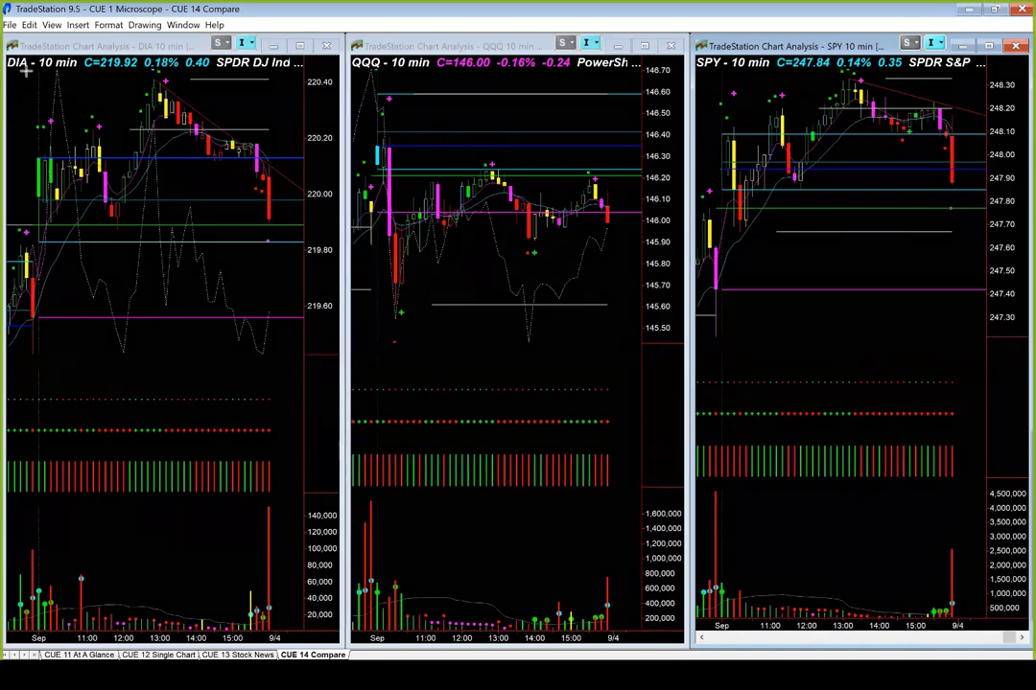
drag(356, 84, 374, 70)
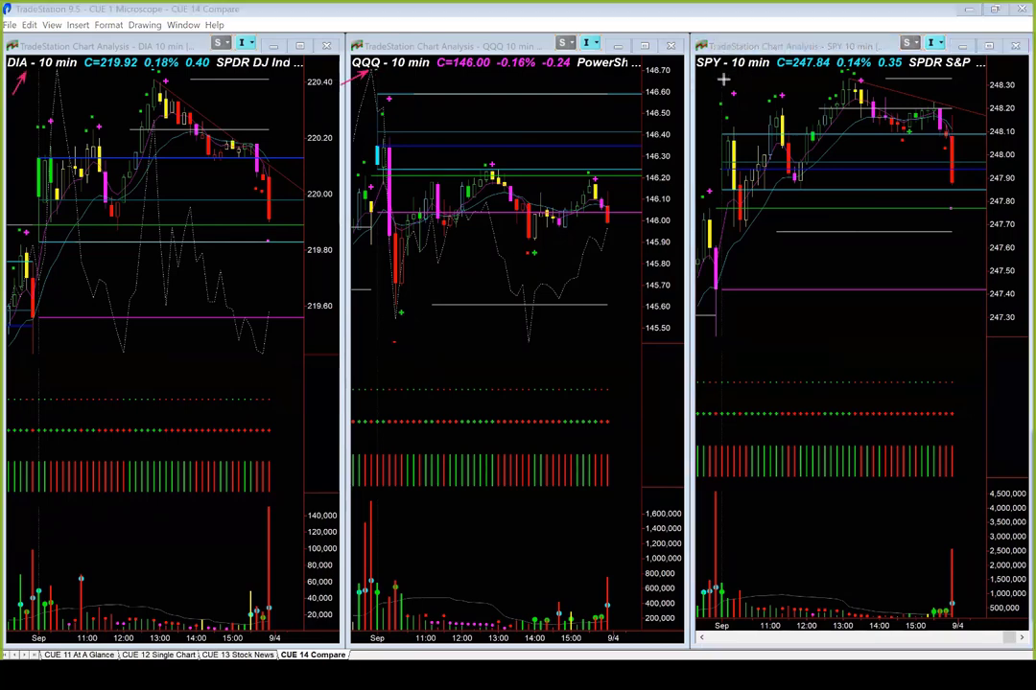
drag(693, 96, 749, 75)
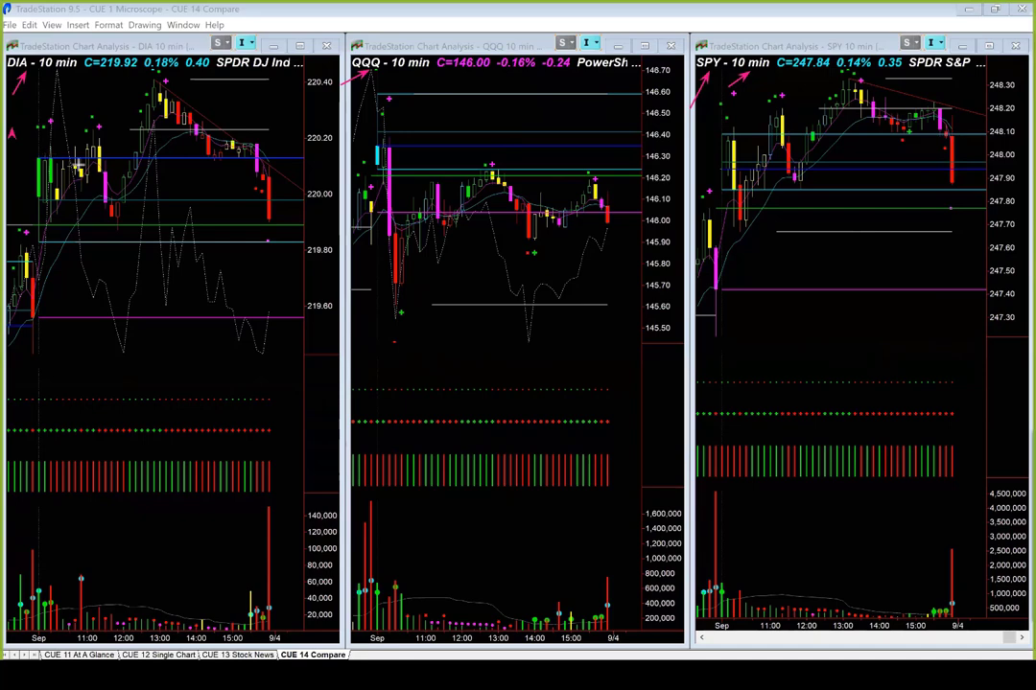
Point arrows at the upper and lower horizontal range lines on the DIA, QQQ and SPY 10-minute charts.
drag(14, 137, 77, 156)
drag(48, 279, 86, 245)
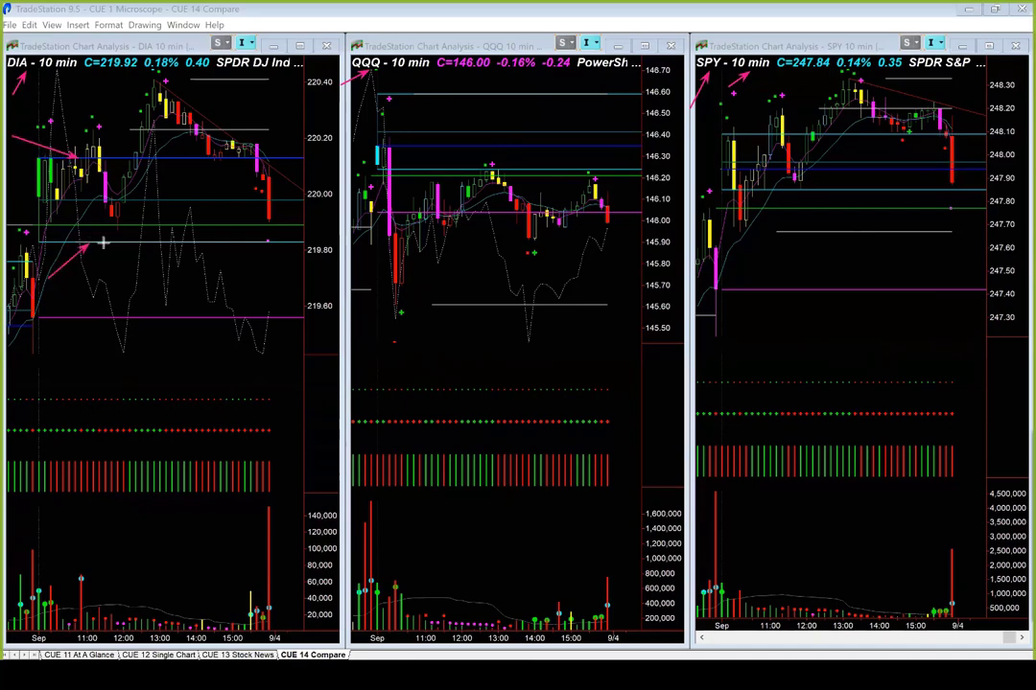
drag(396, 81, 458, 94)
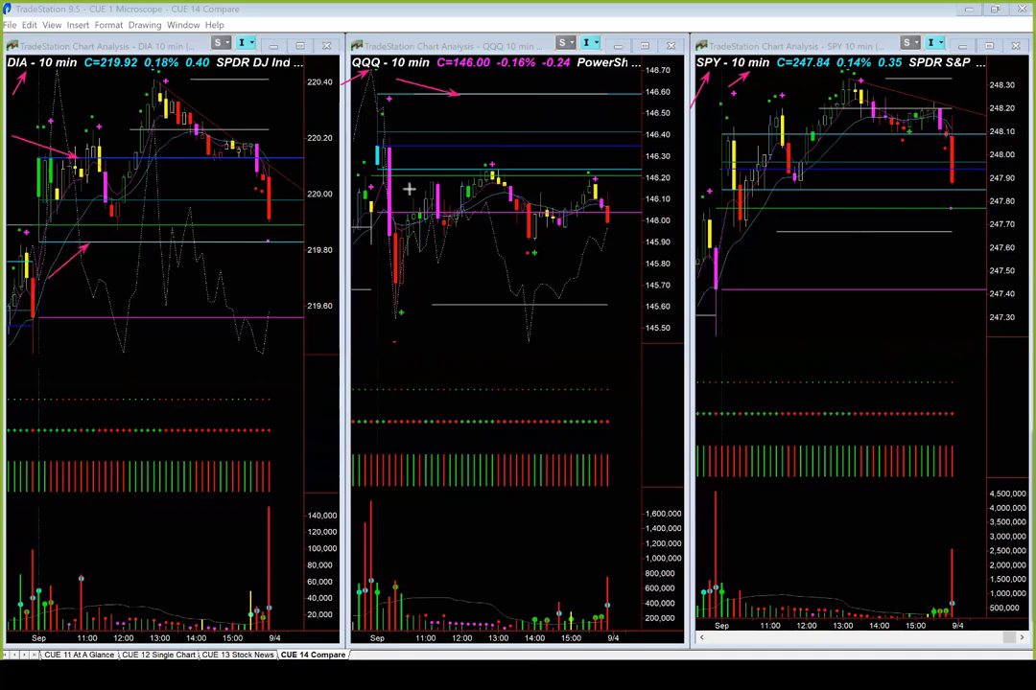
drag(411, 188, 443, 172)
drag(743, 74, 762, 127)
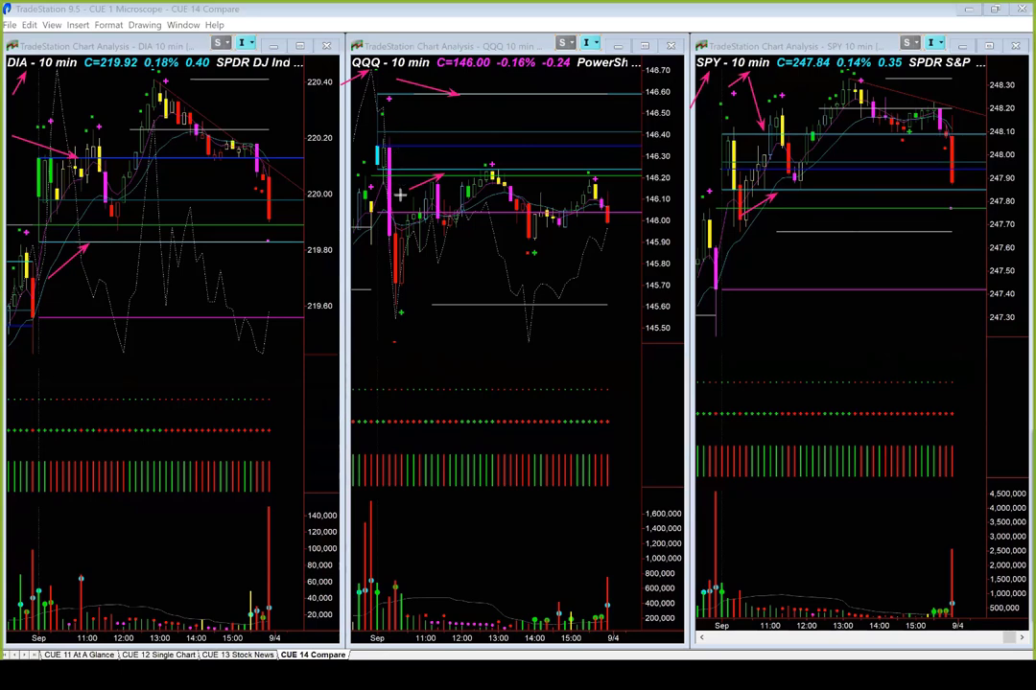
Mark the QQQ opening drop and draw horizontal arrows along QQQ near 146.23, DIA near 219.82 and SPY near 247.84.
drag(399, 156, 401, 201)
drag(444, 171, 612, 172)
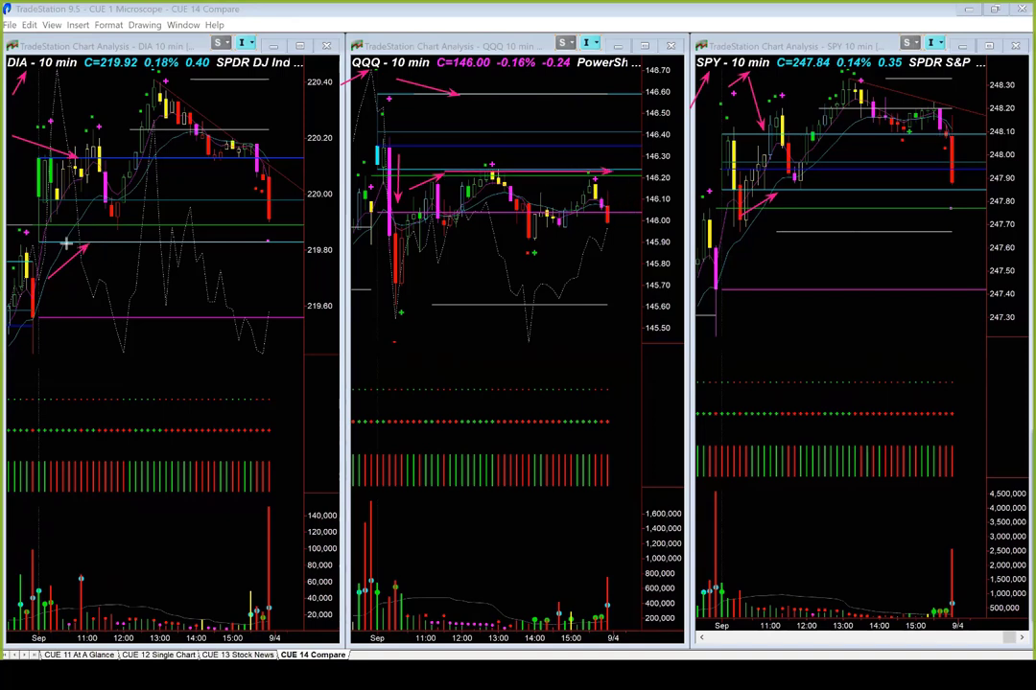
drag(65, 244, 283, 245)
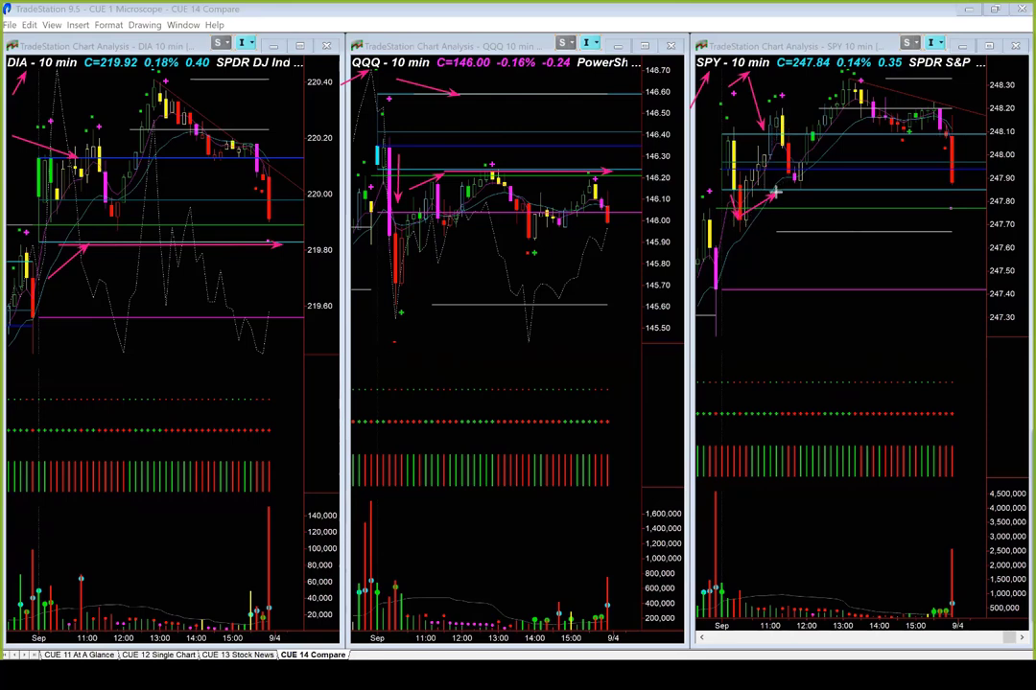
drag(775, 192, 1000, 193)
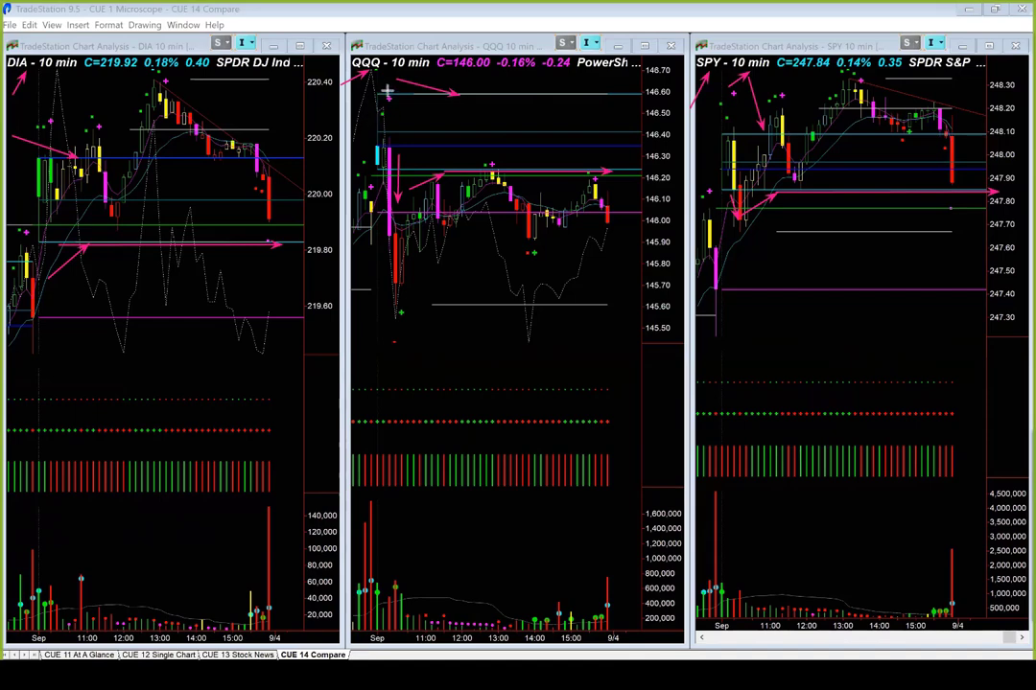
Point arrows at the price and percent-change values in the QQQ, DIA and SPY chart headers.
drag(492, 85, 425, 72)
drag(597, 85, 530, 70)
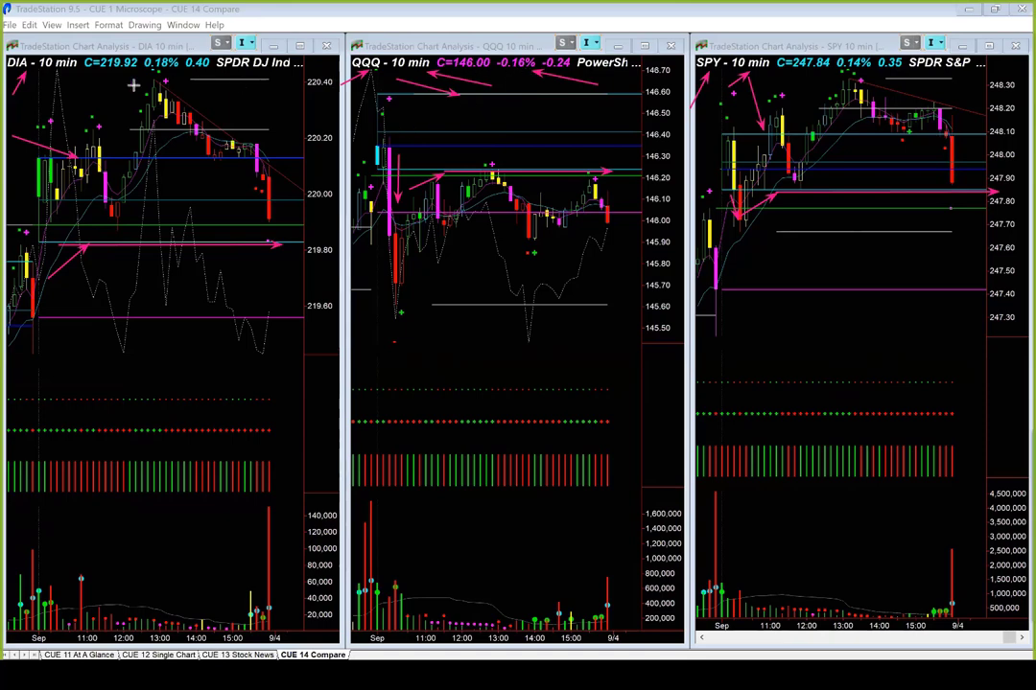
drag(119, 89, 161, 71)
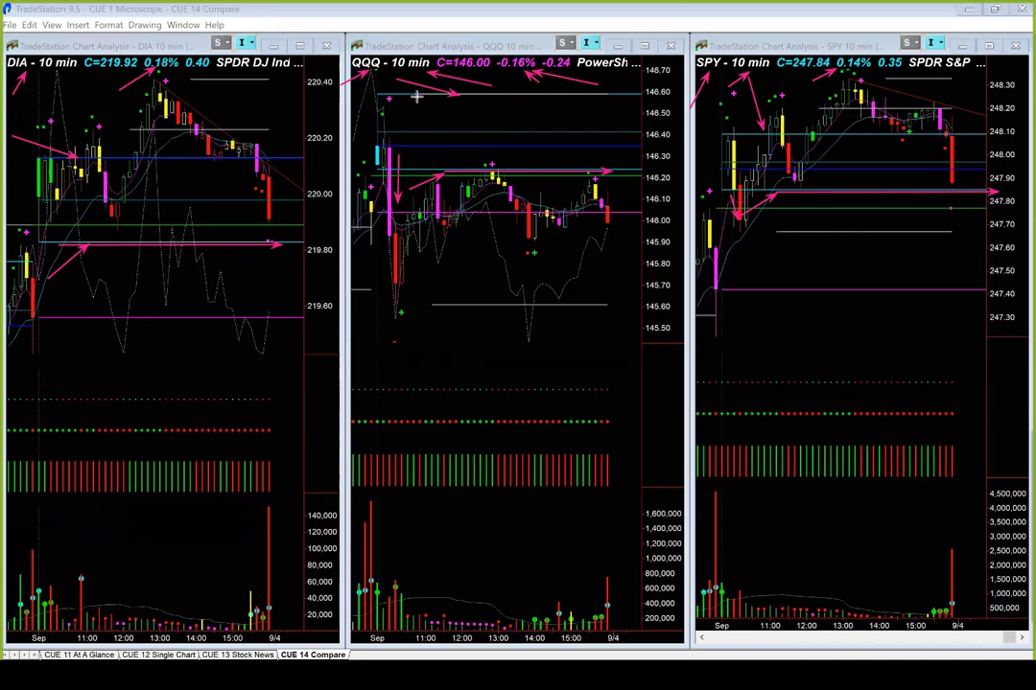
Draw horizontal arrows along the QQQ levels near 146.58 and 146.35, connect the lower levels with an upward arrow, and clear all annotations.
drag(388, 97, 580, 97)
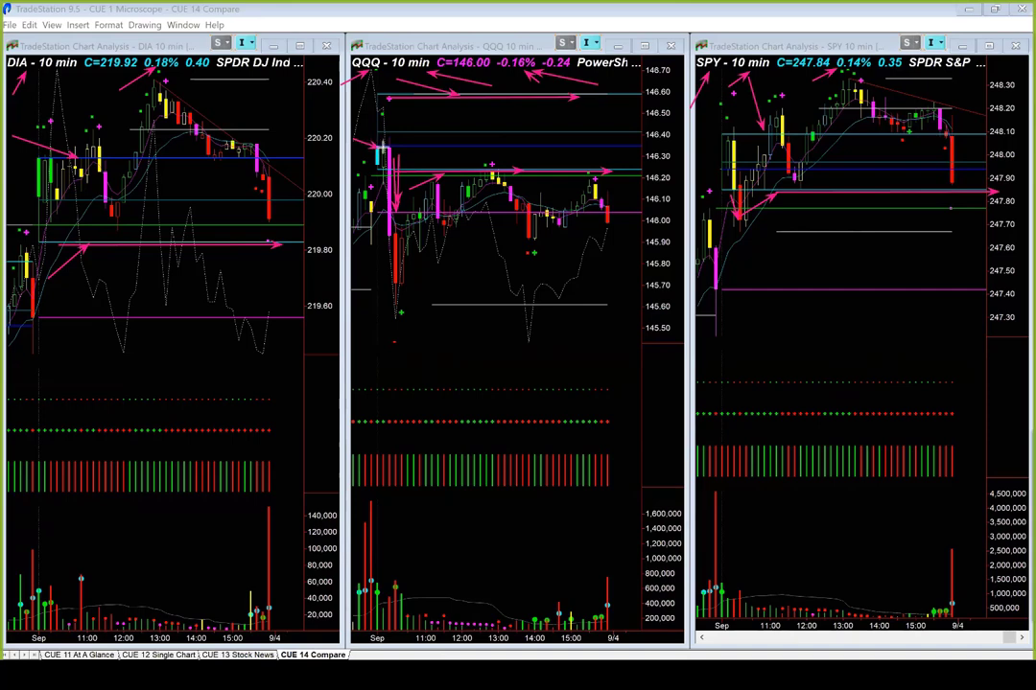
drag(401, 146, 514, 146)
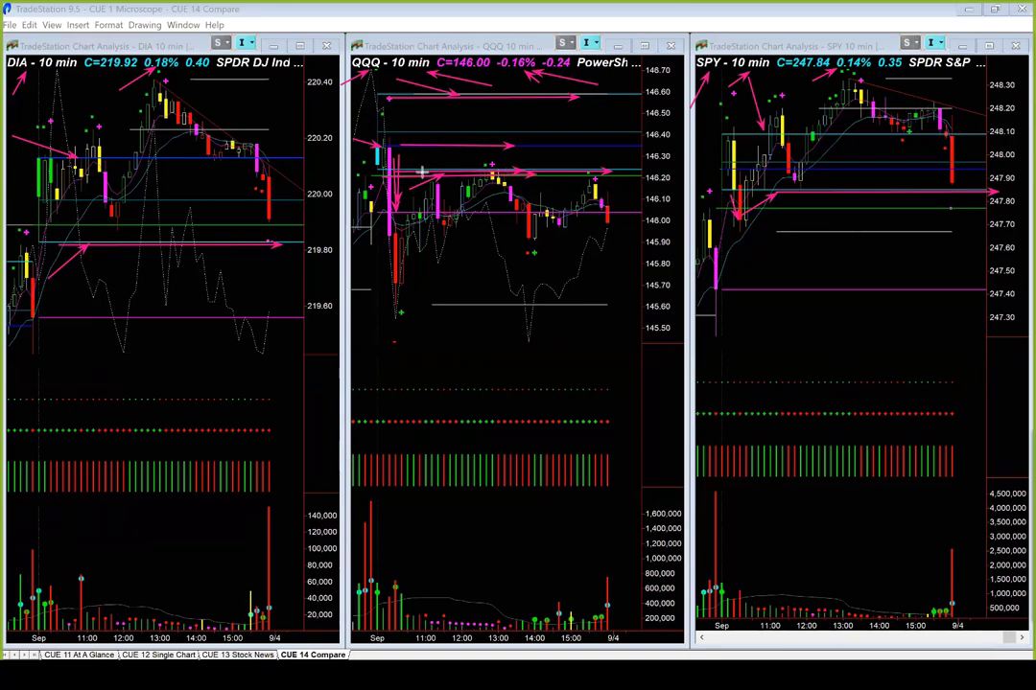
drag(425, 172, 425, 144)
key(Delete)
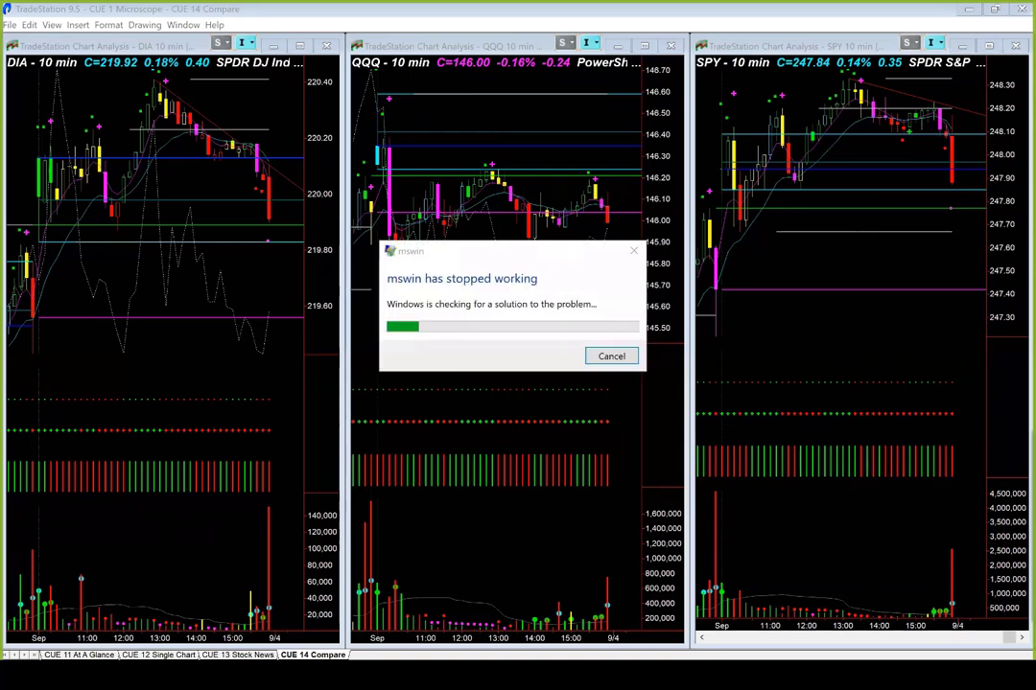
Dismiss the mswin error dialog and point arrows at the Nasdaq and NYSE Composite titles on the broad-market image in the browser.
click(606, 364)
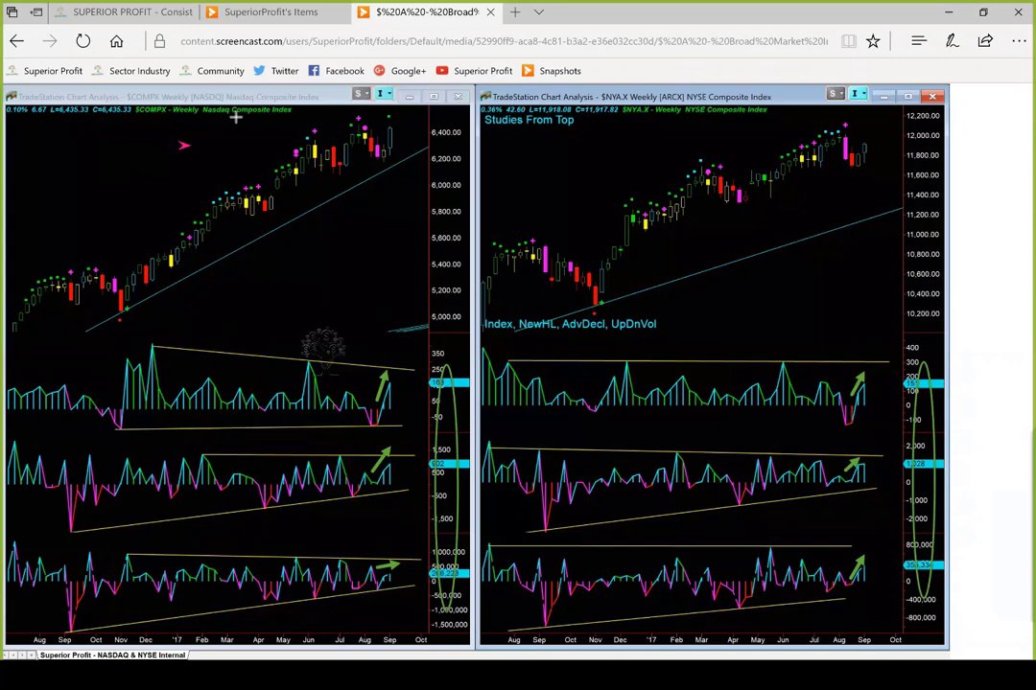
drag(182, 145, 234, 117)
drag(672, 136, 694, 122)
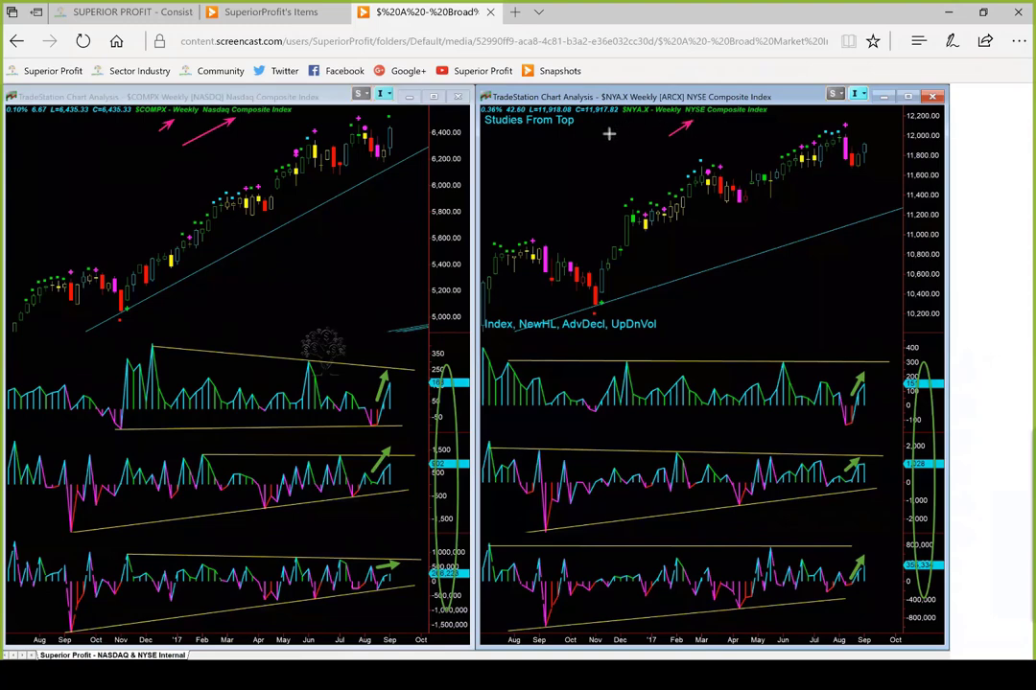
drag(610, 135, 665, 120)
Point arrows at the latest weekly bars of both composite indexes and draw rising arrows along their uptrends since November.
drag(436, 127, 396, 140)
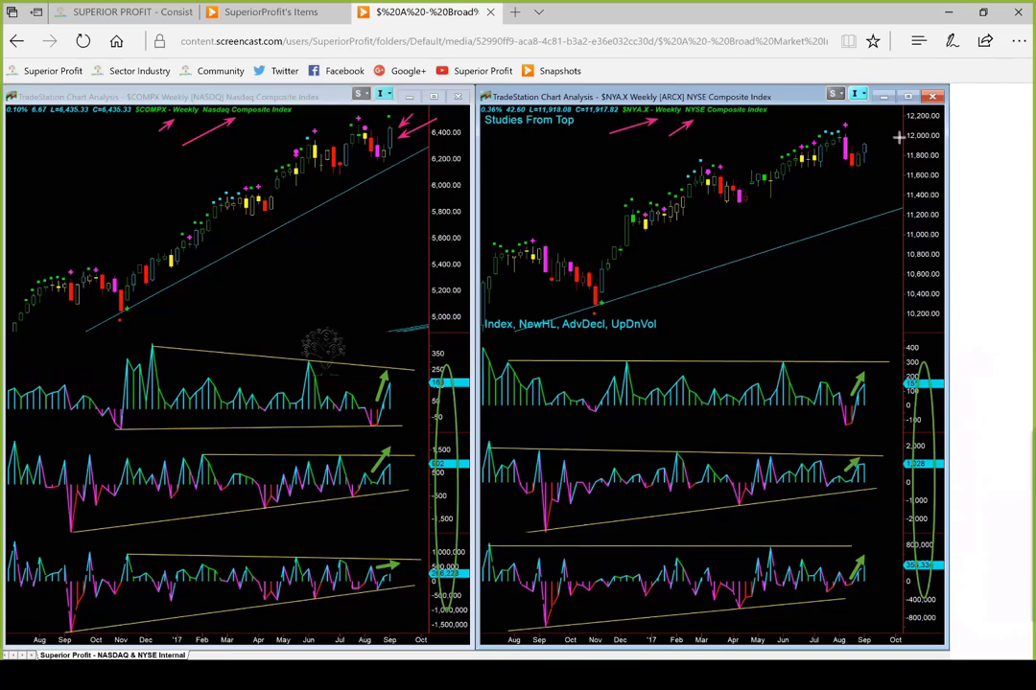
drag(899, 135, 874, 143)
drag(619, 286, 647, 274)
drag(811, 186, 859, 166)
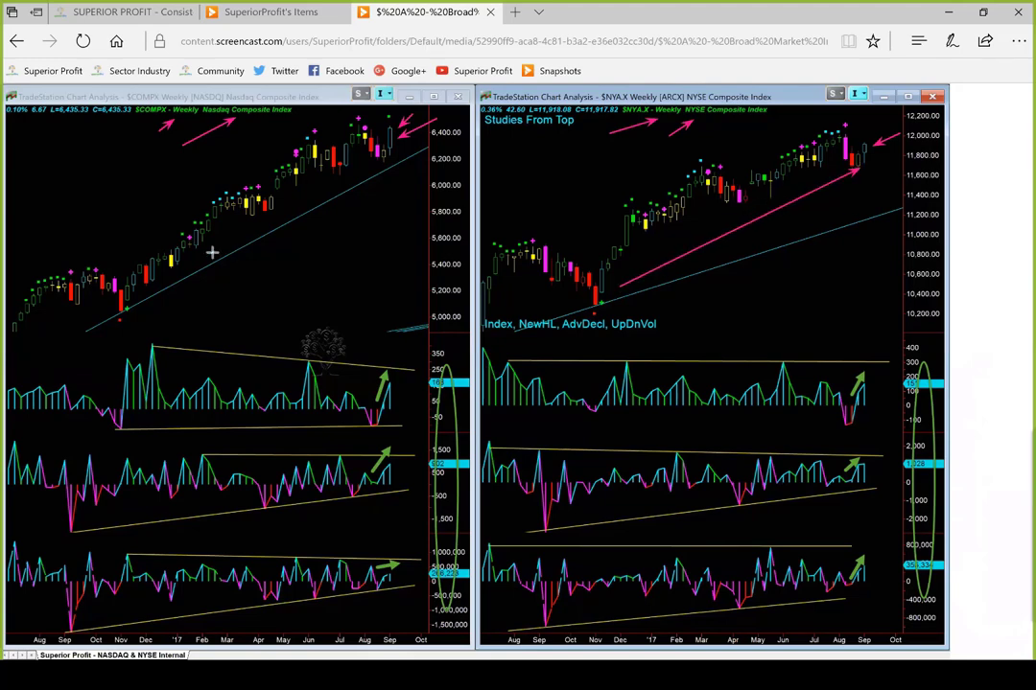
mouse_move(188, 270)
mouse_down()
mouse_move(290, 159)
mouse_move(423, 150)
mouse_up()
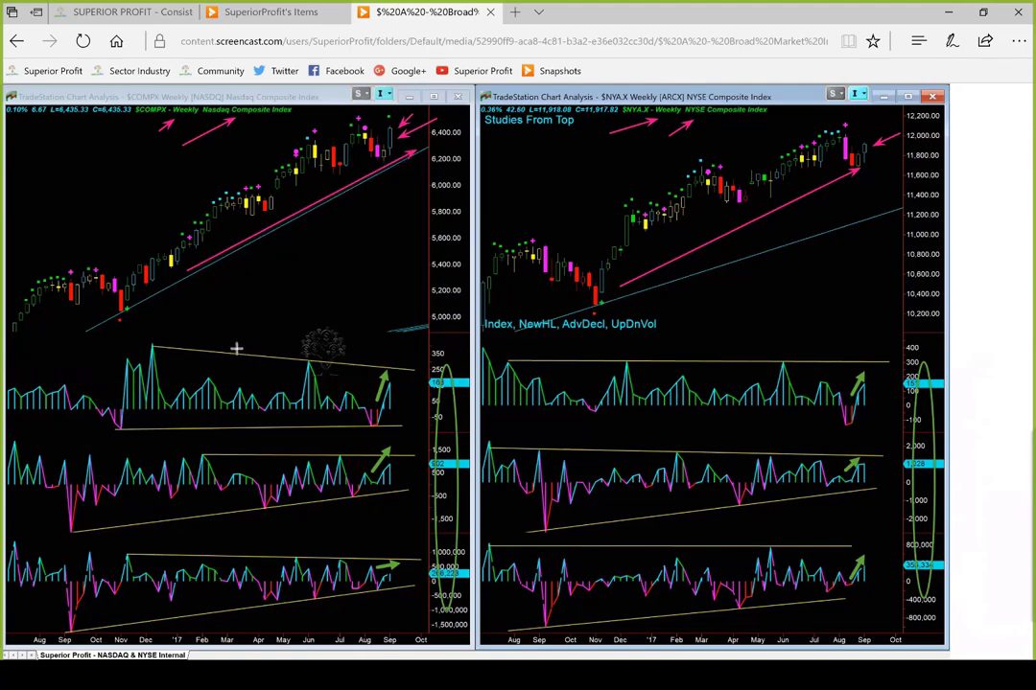
Draw arrows along the upper trend lines of the new high/low studies on the Nasdaq and NYSE charts.
drag(236, 349, 391, 358)
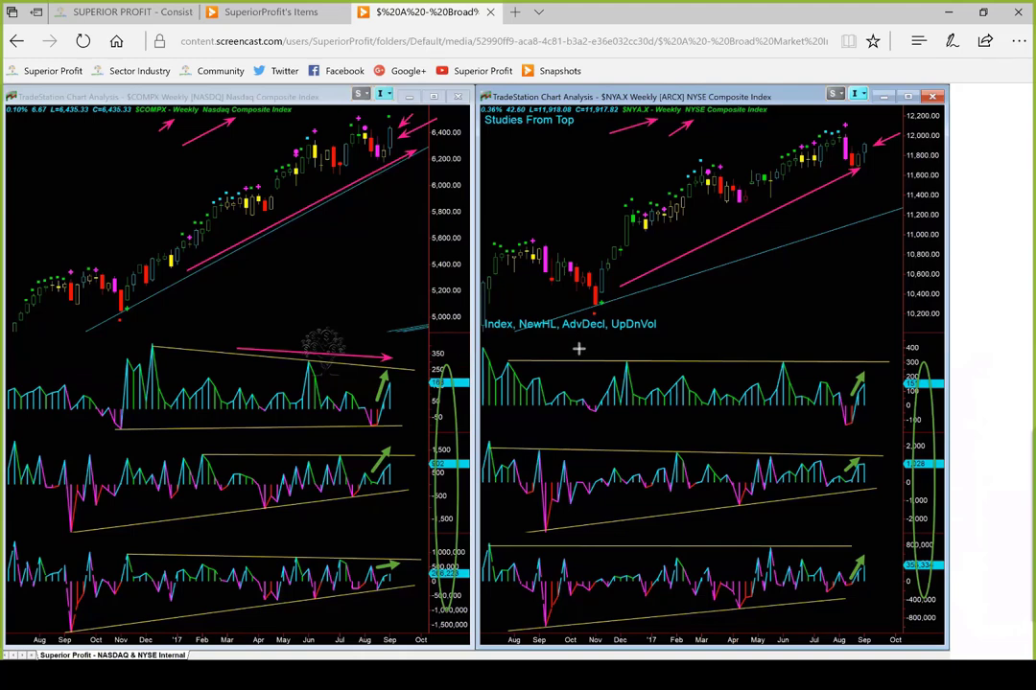
drag(582, 356, 793, 354)
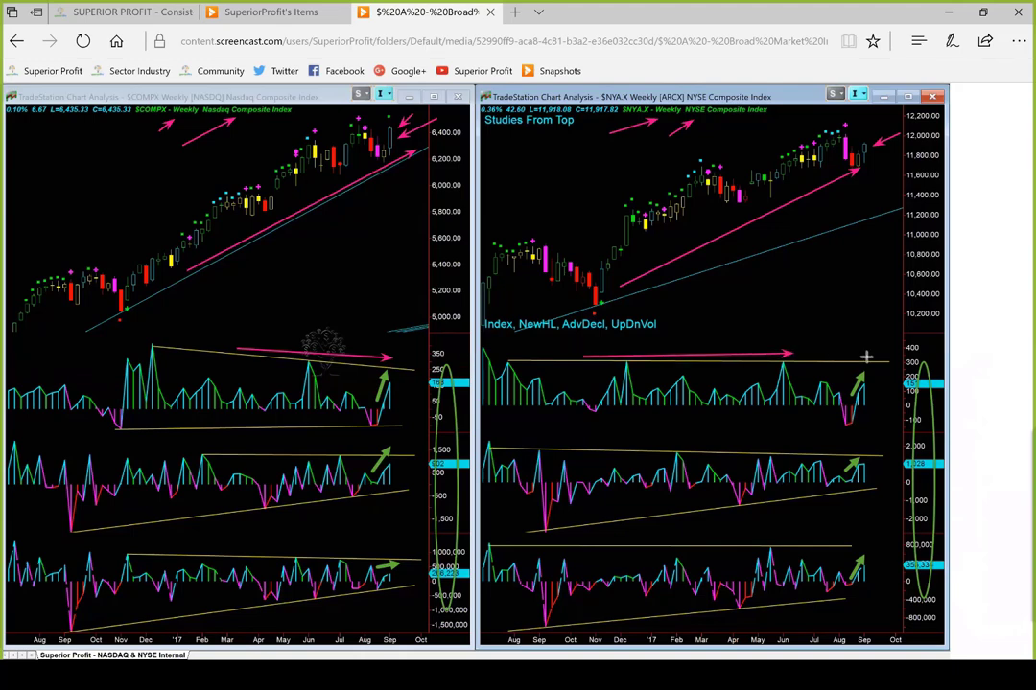
drag(866, 357, 871, 357)
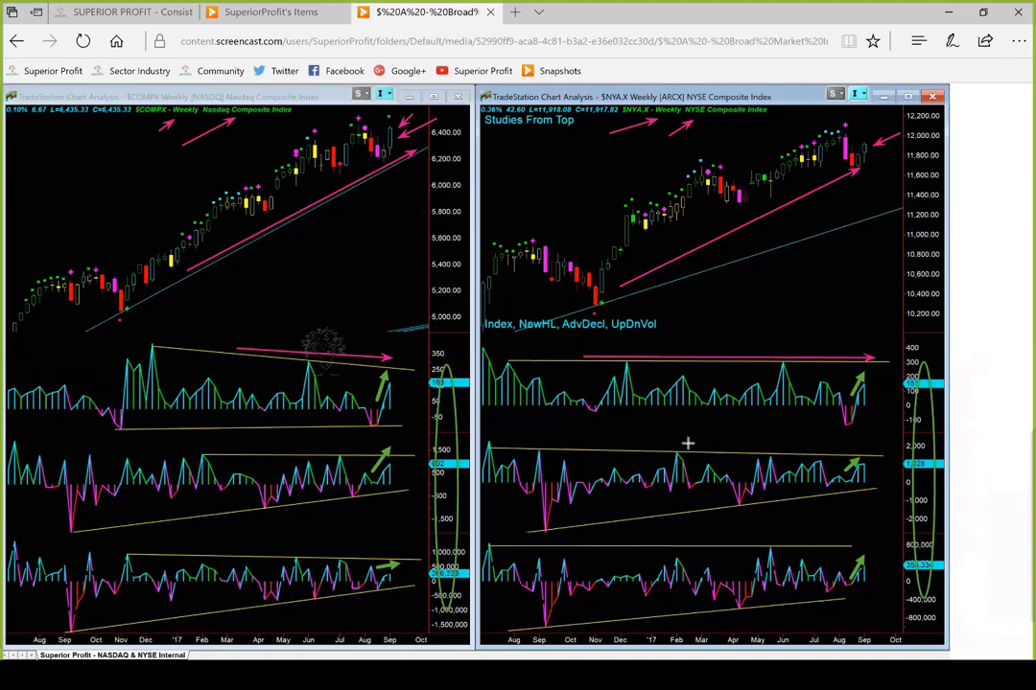
Point arrows at the latest new high/low readings on both charts and add short horizontal arrows across them.
click(410, 381)
click(889, 375)
drag(351, 392, 413, 393)
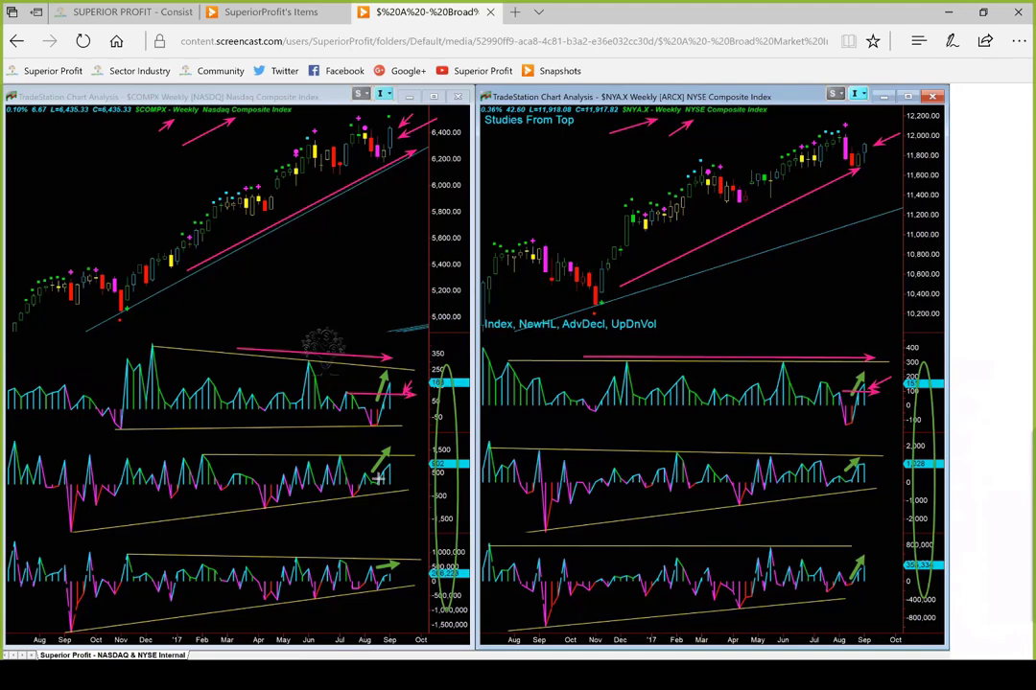
Add rising arrows beside the latest advance/decline and up/down volume readings on the Nasdaq and NYSE charts.
drag(376, 470, 388, 446)
drag(380, 565, 396, 552)
drag(850, 576, 863, 558)
drag(846, 467, 860, 446)
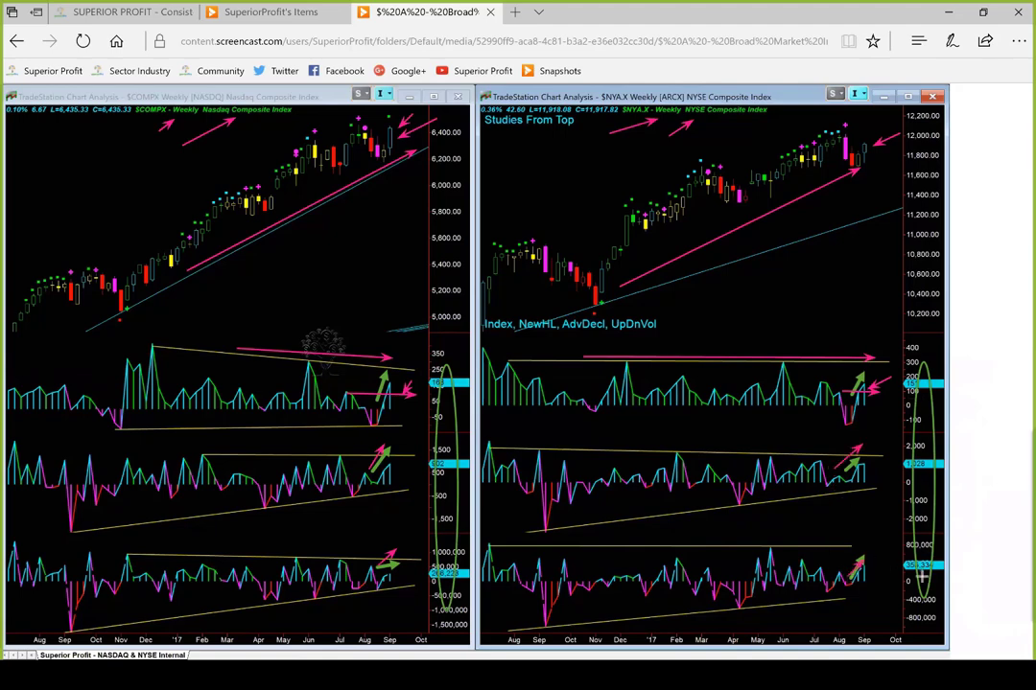
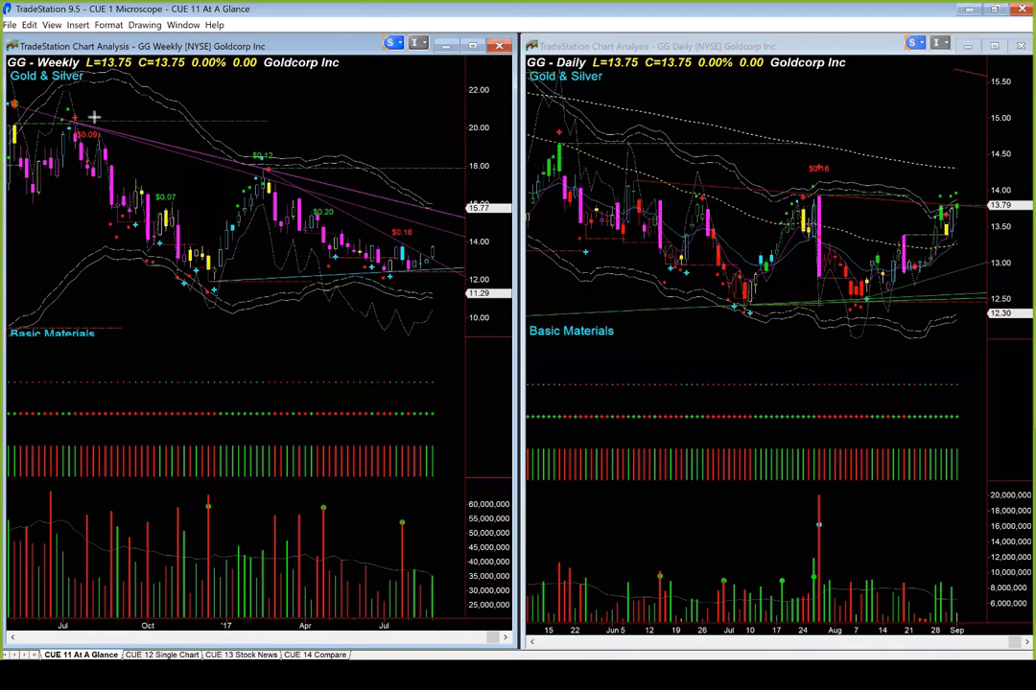
Point arrows at the Gold & Silver labels on both Goldcorp charts and mark the July–August double bottom and rebound on the daily chart.
drag(200, 96, 93, 73)
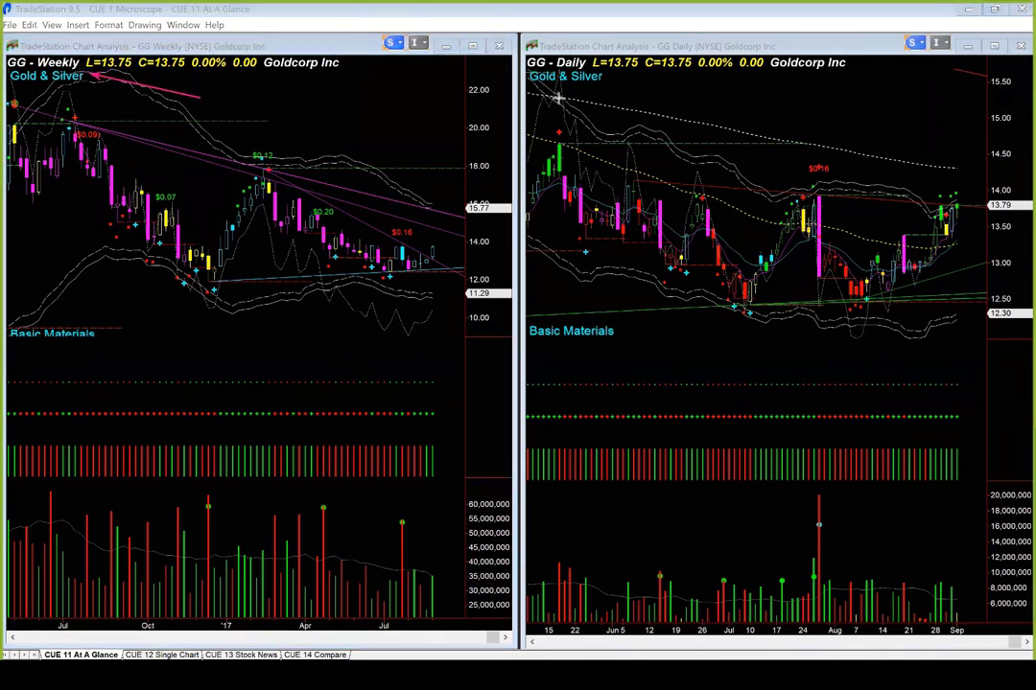
drag(544, 117, 565, 77)
drag(747, 303, 864, 303)
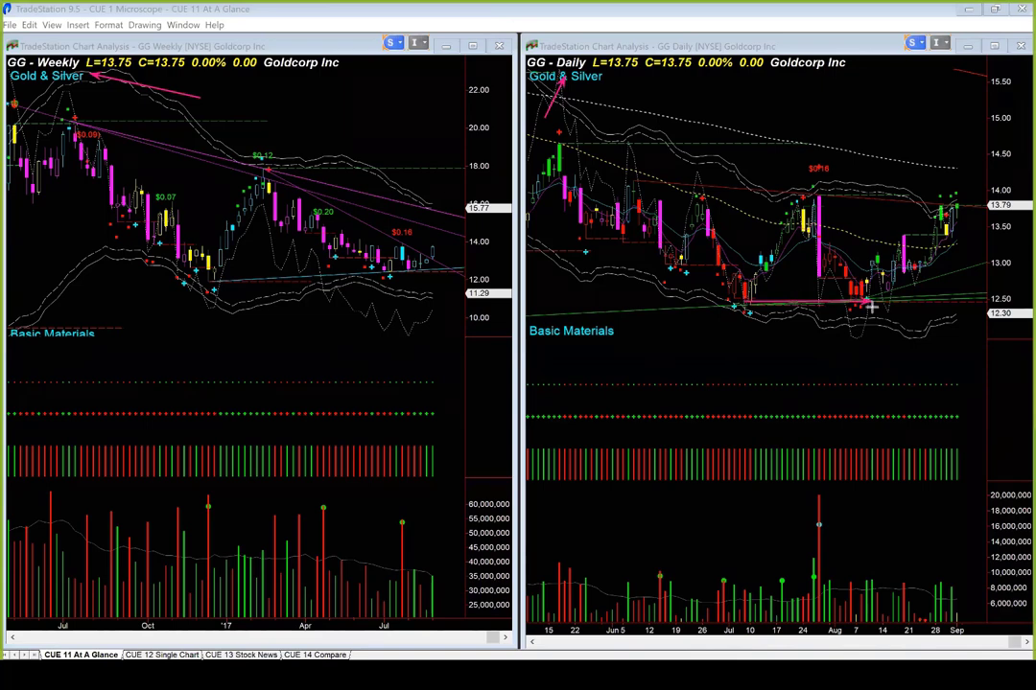
drag(797, 356, 864, 303)
drag(877, 247, 895, 231)
drag(867, 316, 899, 292)
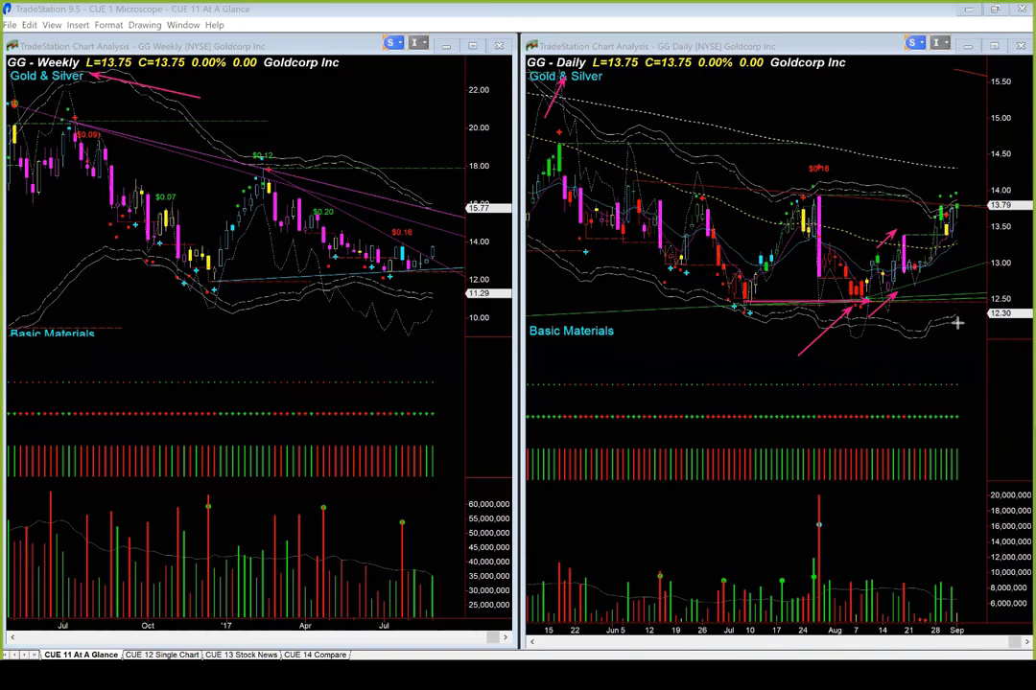
Point several arrows at the late-August pullback bars on the GG daily chart and add a rising arrow under the latest weekly bars.
drag(956, 322, 911, 276)
drag(988, 289, 926, 271)
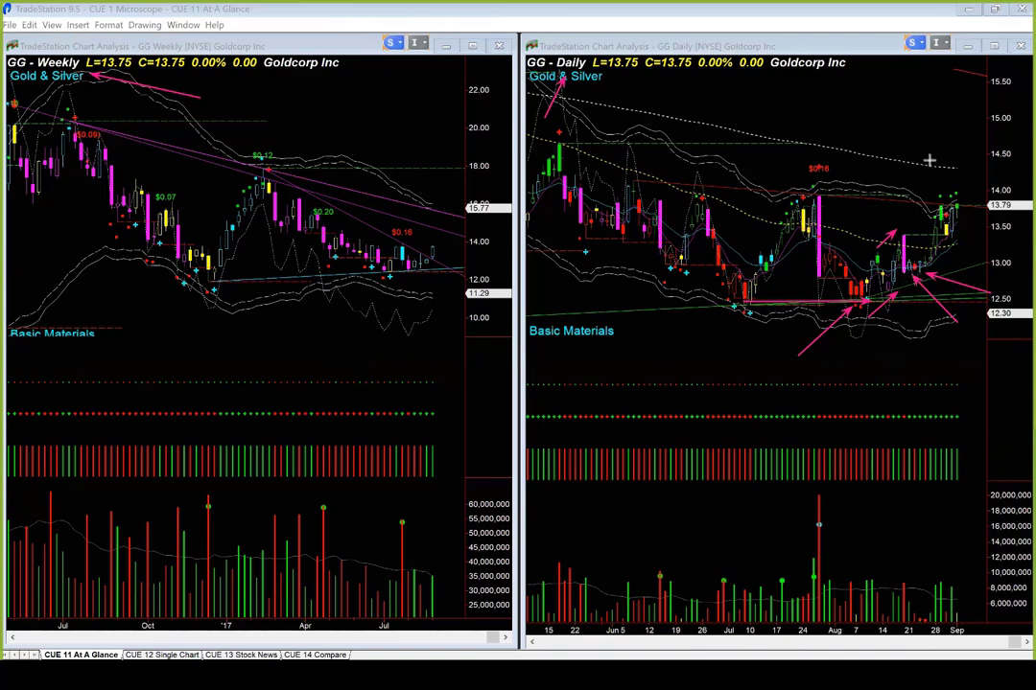
drag(889, 390, 907, 277)
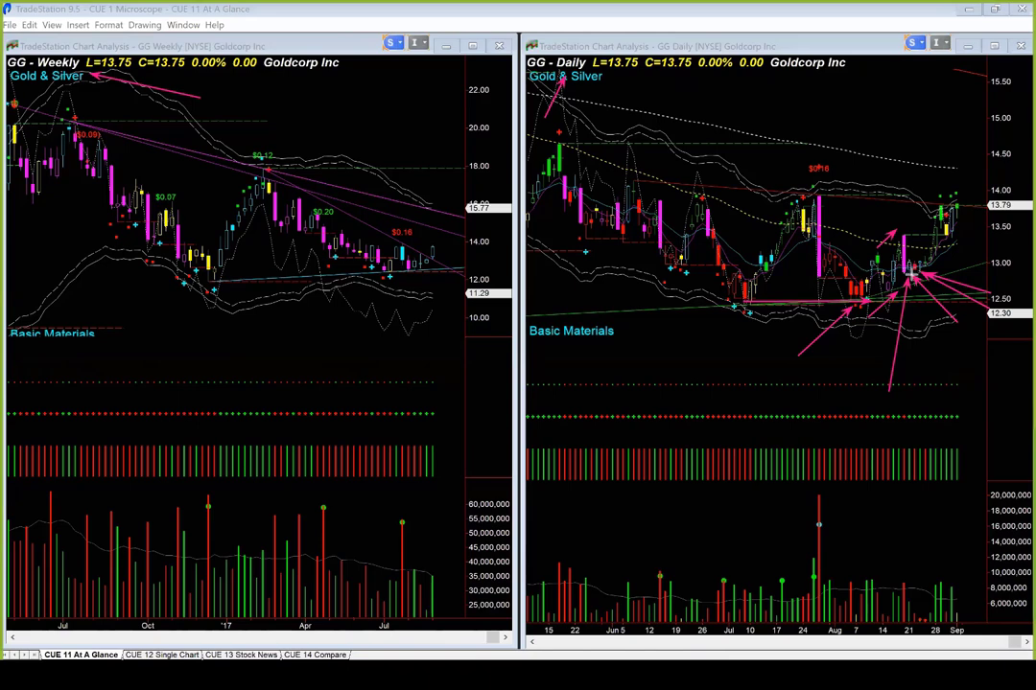
drag(410, 283, 447, 257)
drag(973, 313, 922, 276)
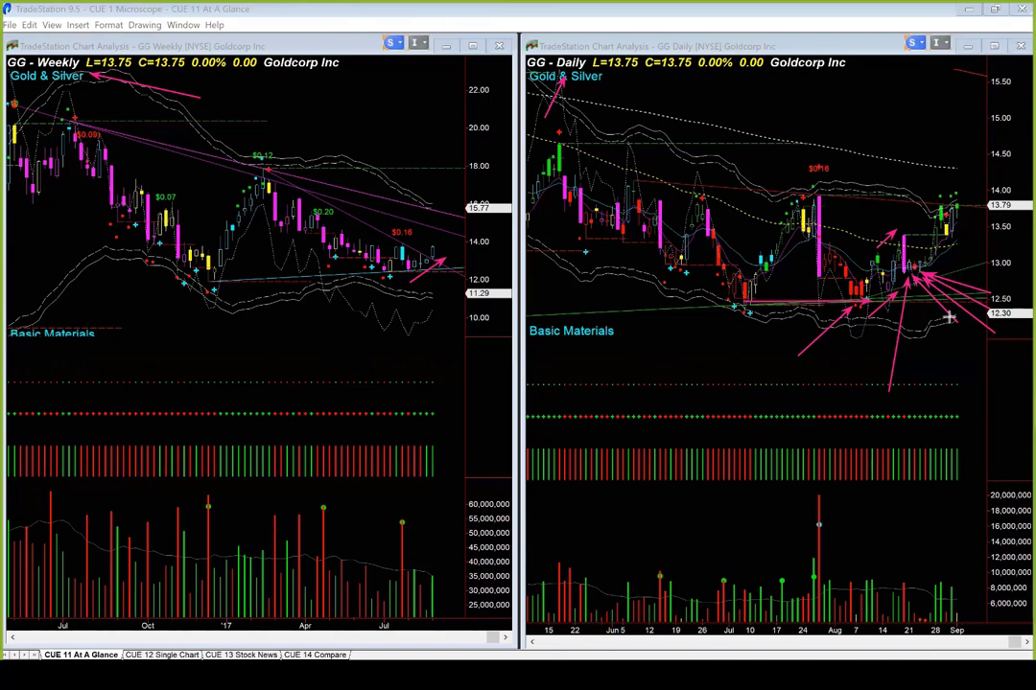
Mark the late-August daily breakout, the latest weekly bar and the upward direction with arrows on the GG charts, and clear all annotations.
drag(911, 170, 939, 203)
drag(448, 170, 437, 235)
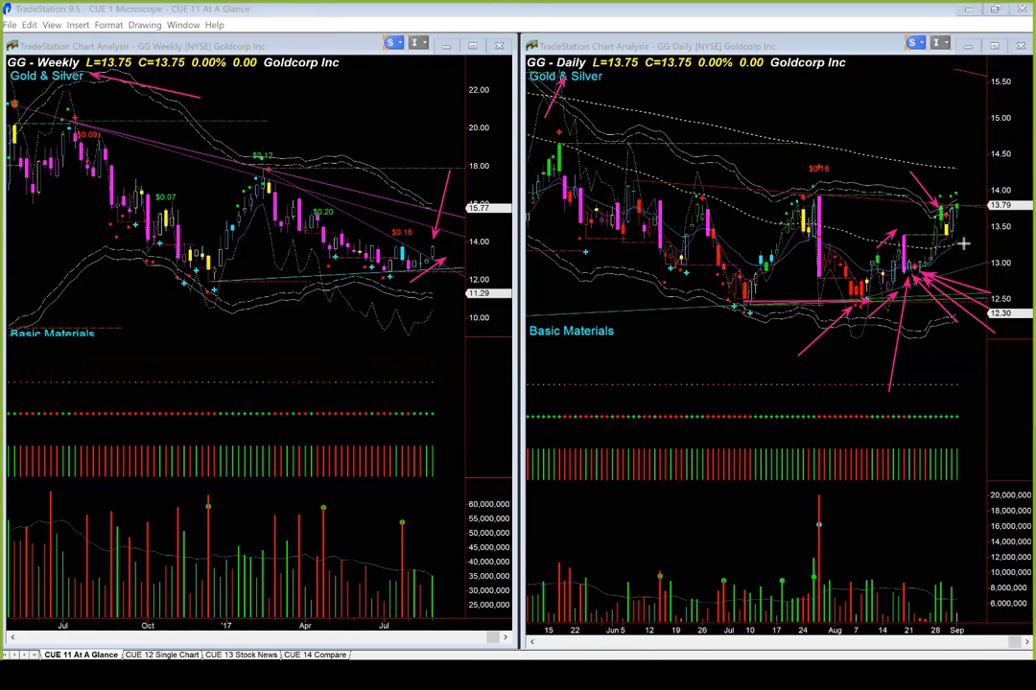
drag(956, 250, 990, 174)
key(Escape)
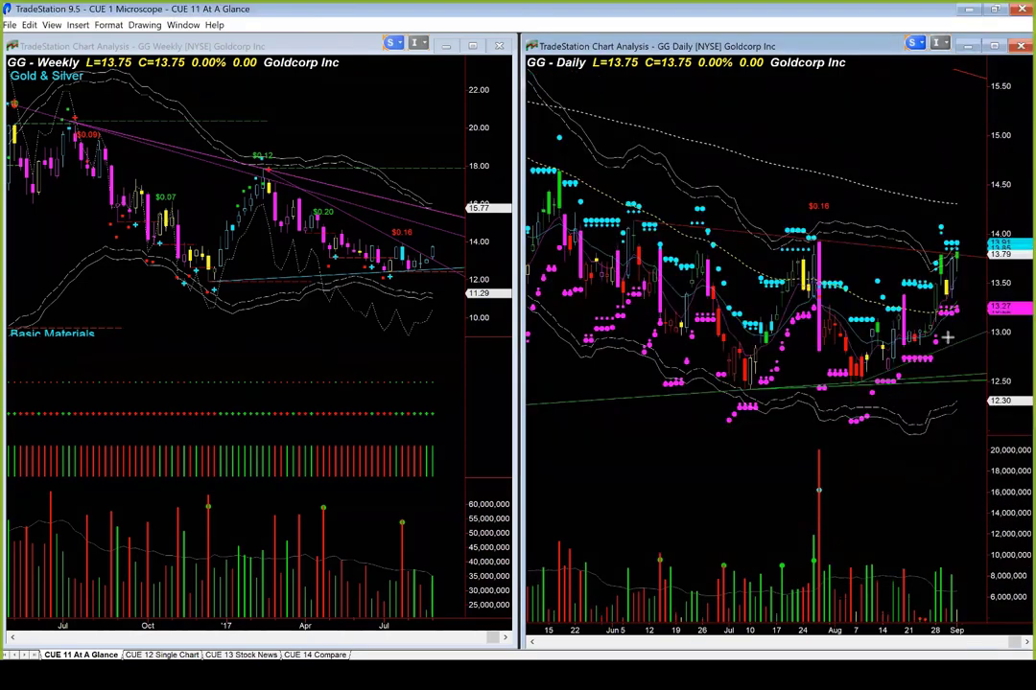
Point arrows at the late-August consolidation on the GG daily chart and draw a horizontal arrow from the magenta dots below it.
drag(1006, 372, 918, 348)
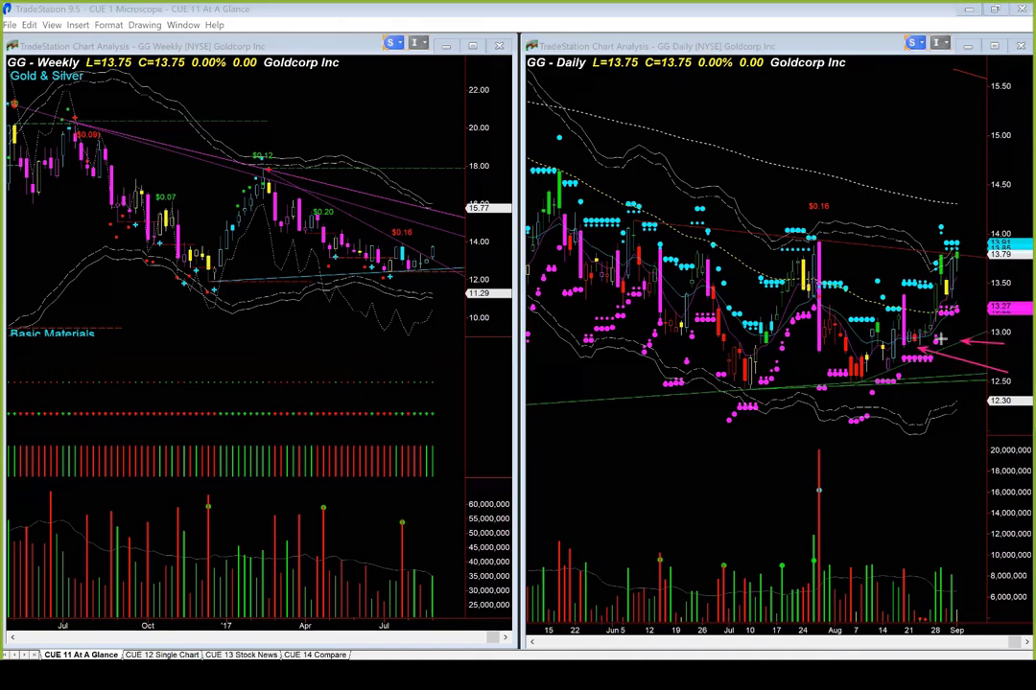
drag(1000, 343, 922, 339)
mouse_move(1007, 372)
mouse_down()
mouse_move(1022, 361)
mouse_move(1012, 361)
mouse_up()
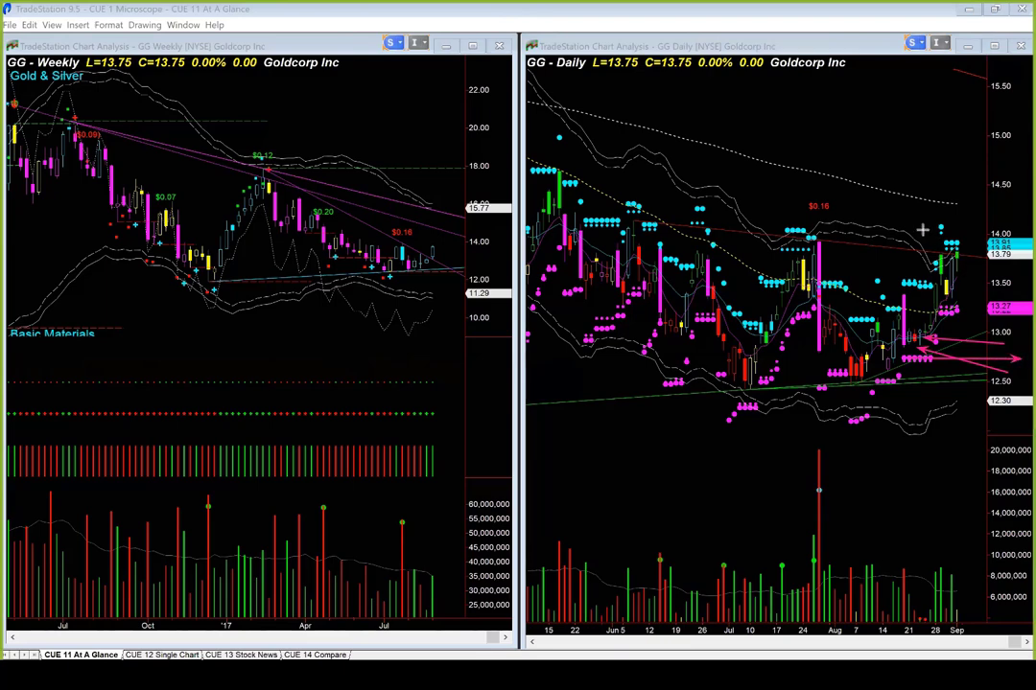
Point arrows at the green breakout bar and at the magenta dot levels beneath the recent bars on the GG daily chart.
drag(917, 227, 938, 258)
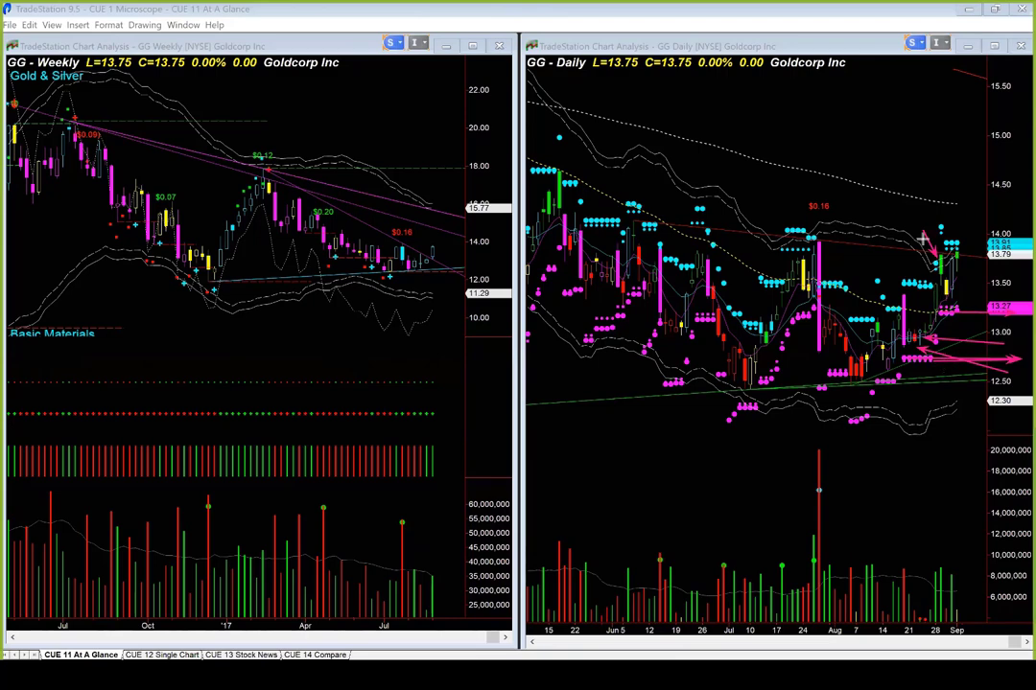
drag(919, 230, 932, 265)
drag(914, 418, 944, 362)
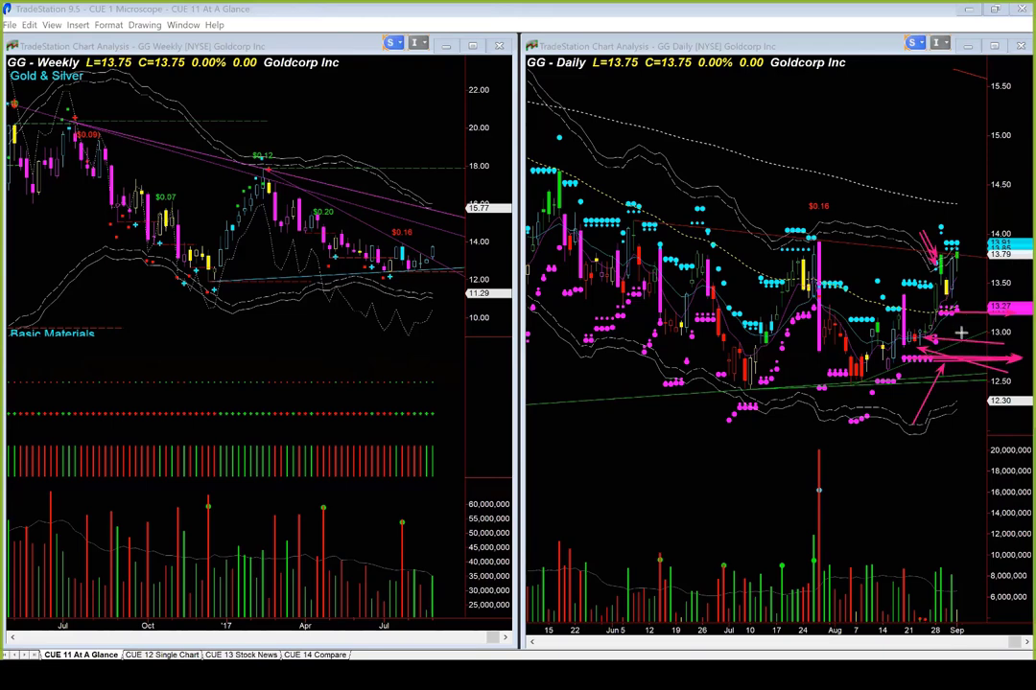
drag(921, 330, 953, 312)
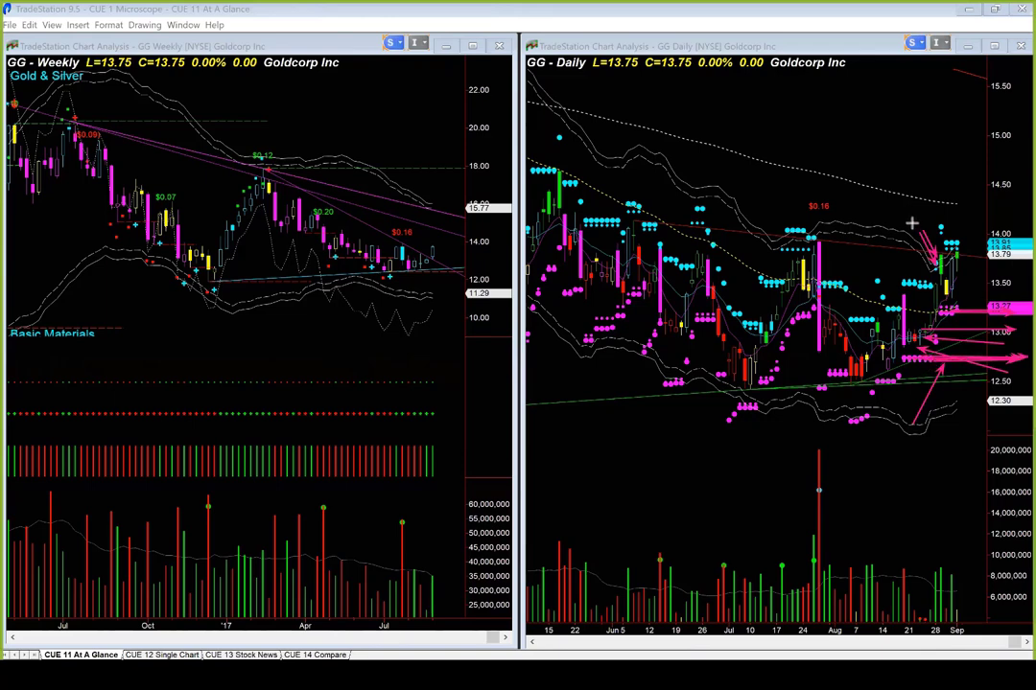
Clear the arrows on the GG daily chart and draw rising arrows past the latest bar and a horizontal arrow from the lower magenta dots.
drag(912, 223, 933, 265)
drag(957, 287, 974, 236)
key(Escape)
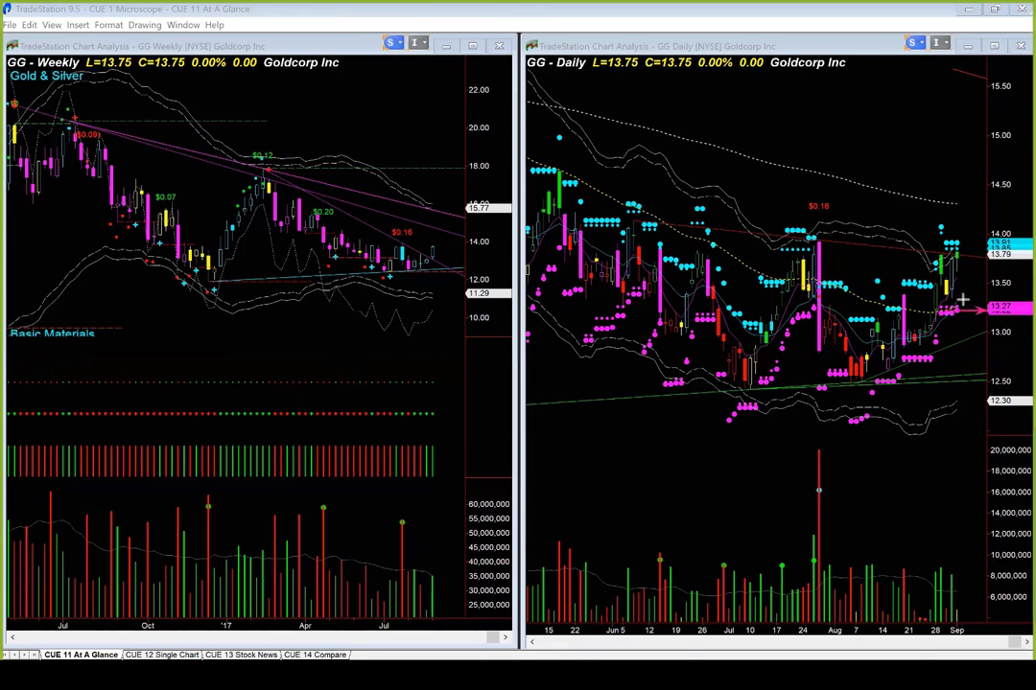
mouse_move(961, 300)
mouse_down()
mouse_move(997, 247)
mouse_move(994, 216)
mouse_up()
drag(923, 359, 1000, 357)
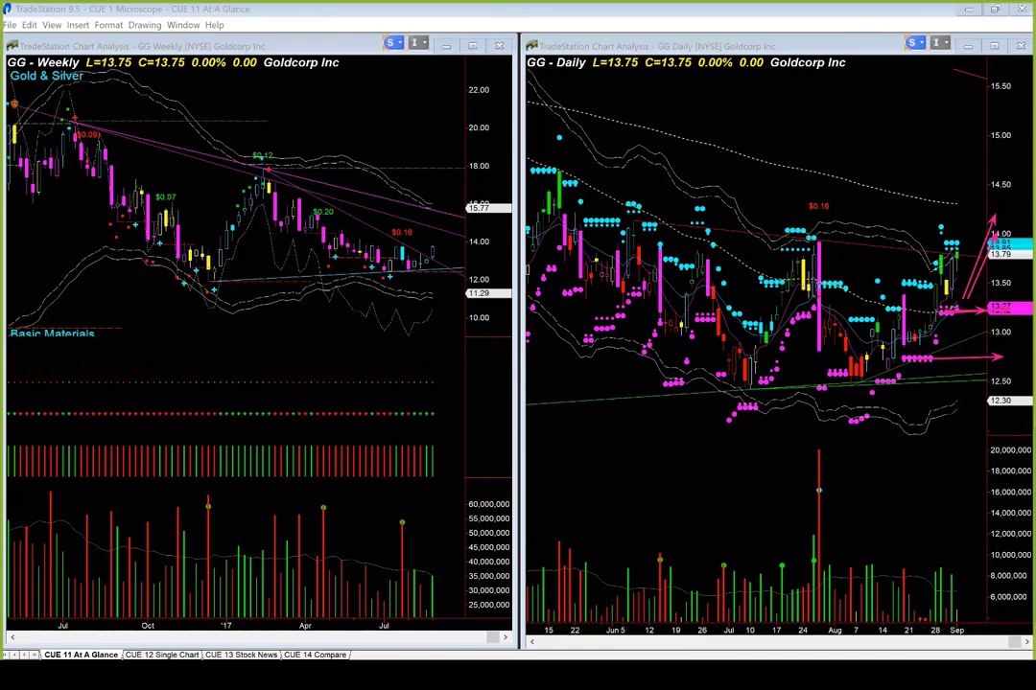
Switch to the browser's 5 Days BEST Performing Industries chart and underline the note about GG's multiple GWF signals with an arrow.
click(884, 171)
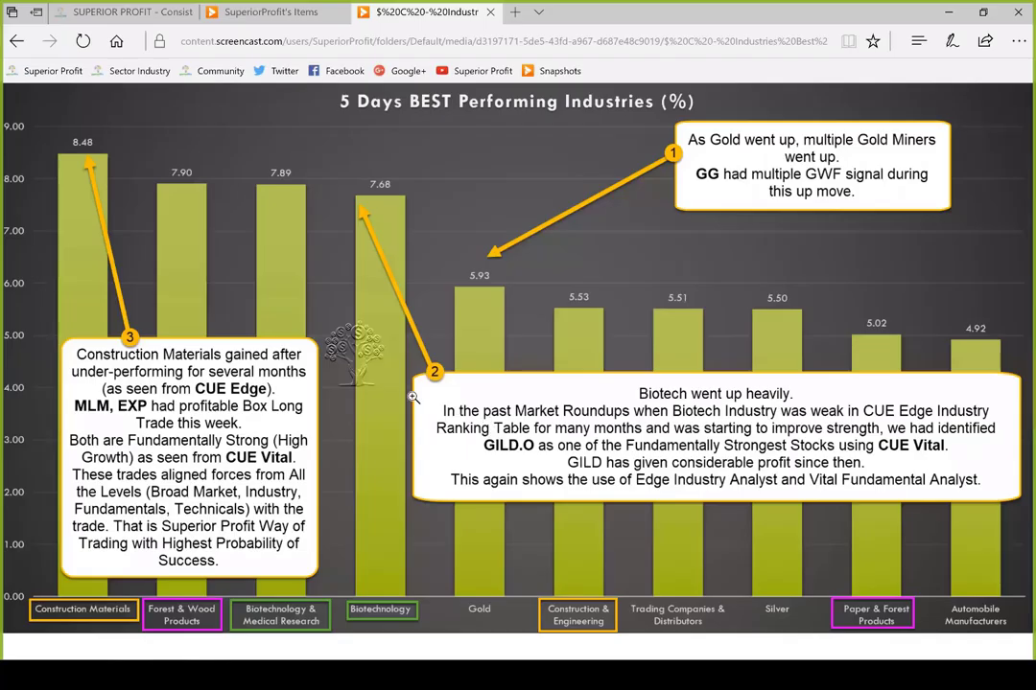
key(alt+Tab)
drag(703, 182, 913, 186)
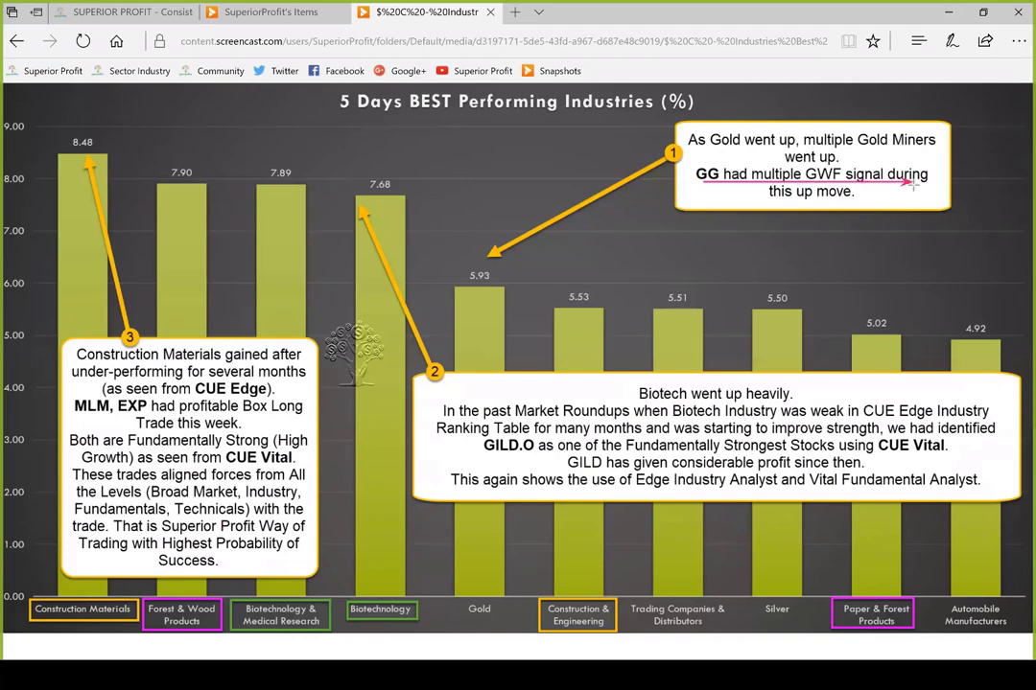
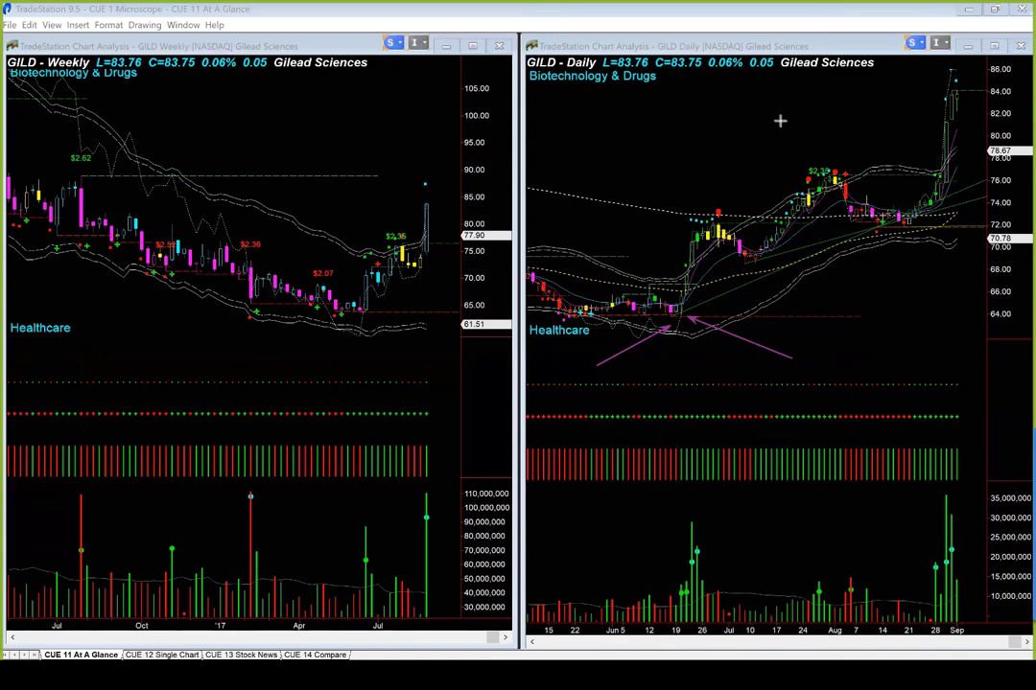
On the GILD daily chart, point arrows at the early-August top and late-August low, and draw a rising arrow along the latest rally.
drag(777, 115, 806, 140)
click(821, 165)
drag(855, 276, 916, 220)
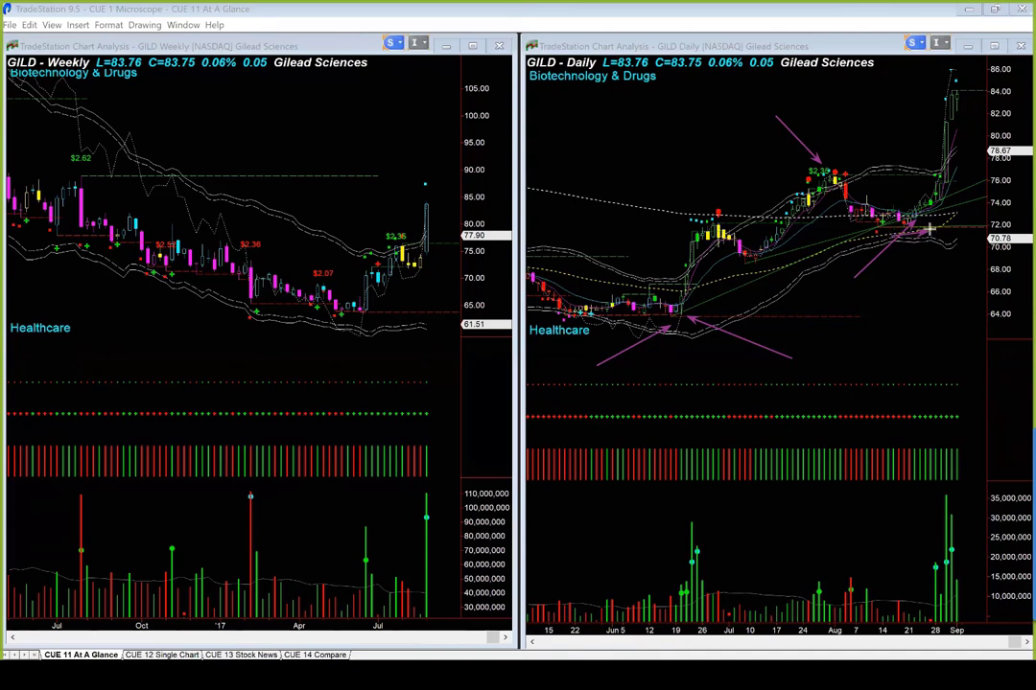
click(987, 90)
Point arrows at the late-June and early-August tops on the GILD daily chart and draw horizontal arrows under the following pullback lows.
drag(676, 146, 718, 208)
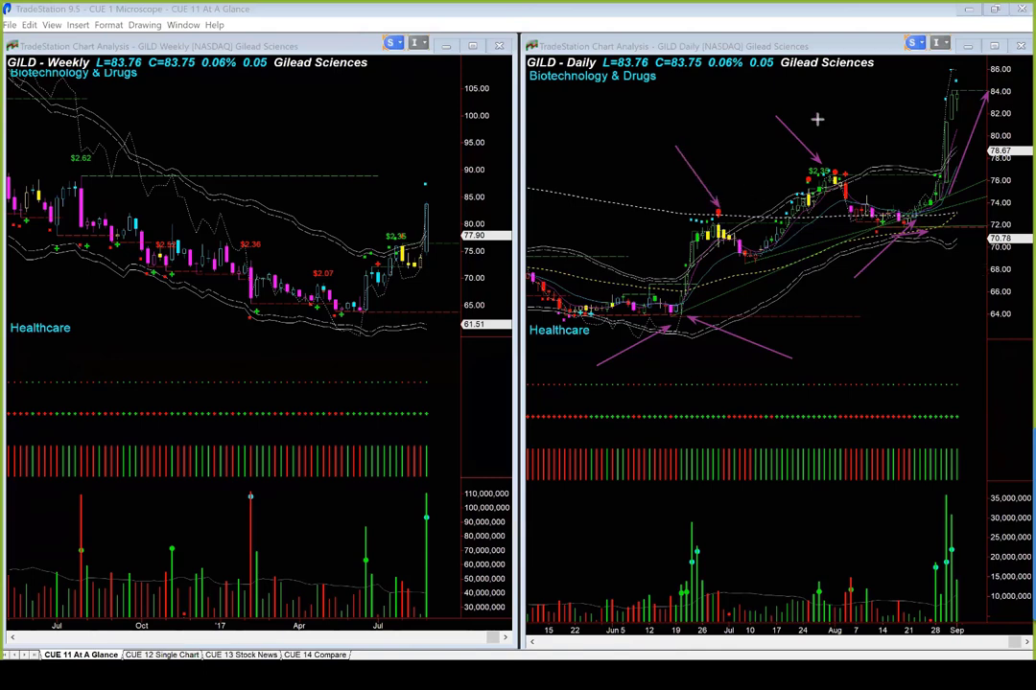
drag(770, 142, 810, 163)
drag(851, 120, 858, 226)
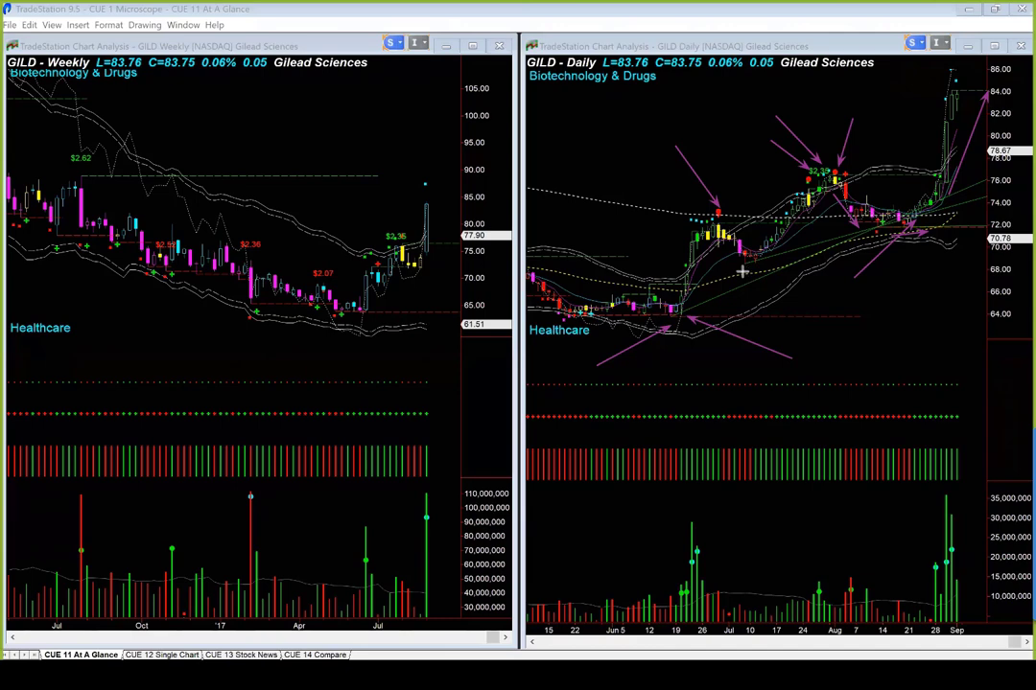
drag(742, 273, 801, 269)
drag(921, 235, 980, 235)
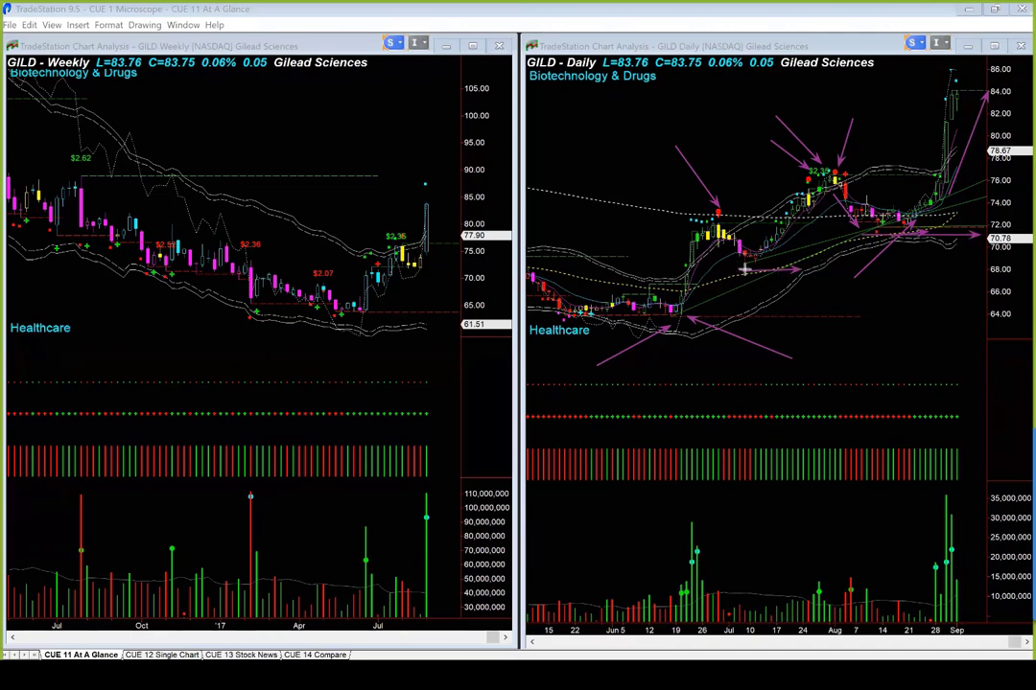
Add more arrows at the two earlier tops, the late-August low and the latest high on the GILD daily chart.
drag(724, 167, 726, 206)
drag(825, 135, 831, 165)
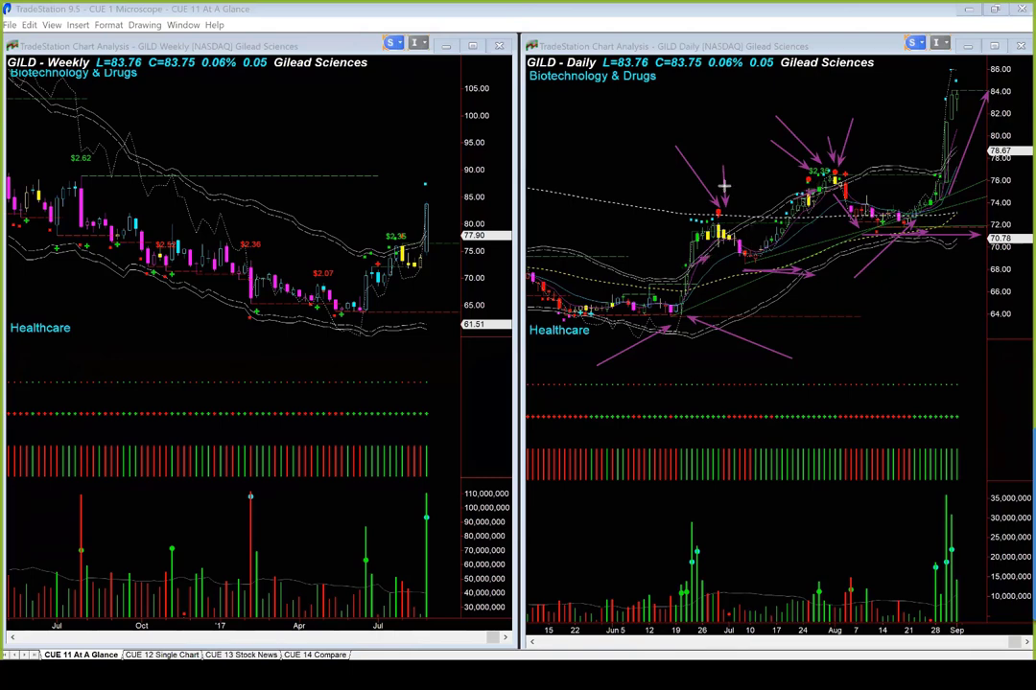
drag(707, 163, 721, 202)
drag(978, 289, 915, 219)
click(959, 83)
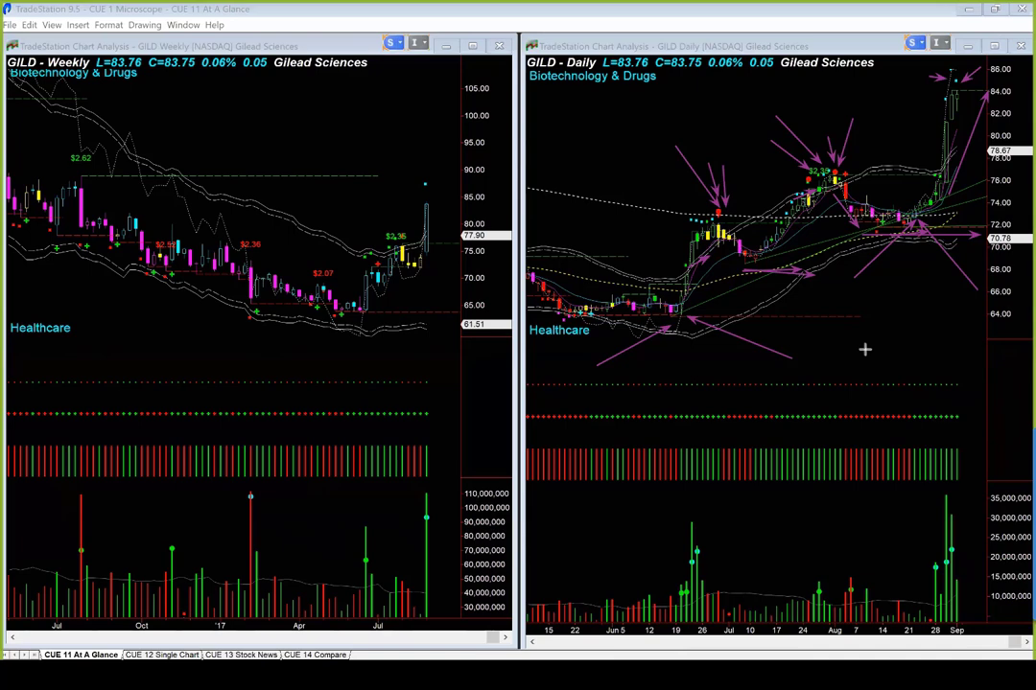
Point arrows at the June breakout start and its volume spike on the GILD daily chart, and clear all annotations.
drag(864, 350, 689, 314)
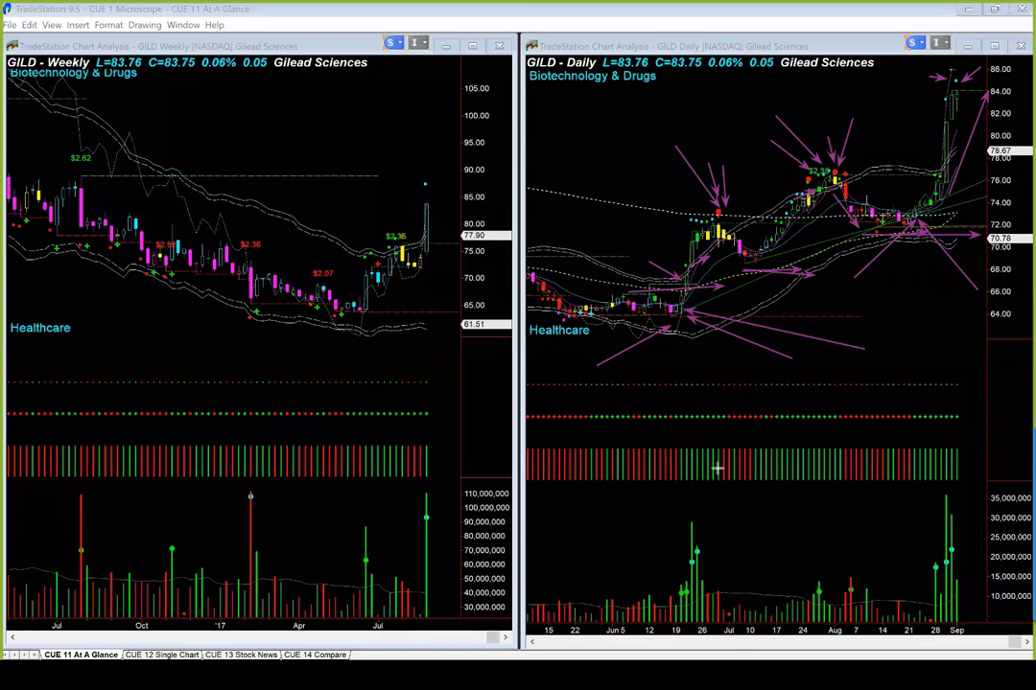
drag(721, 507, 698, 526)
key(Escape)
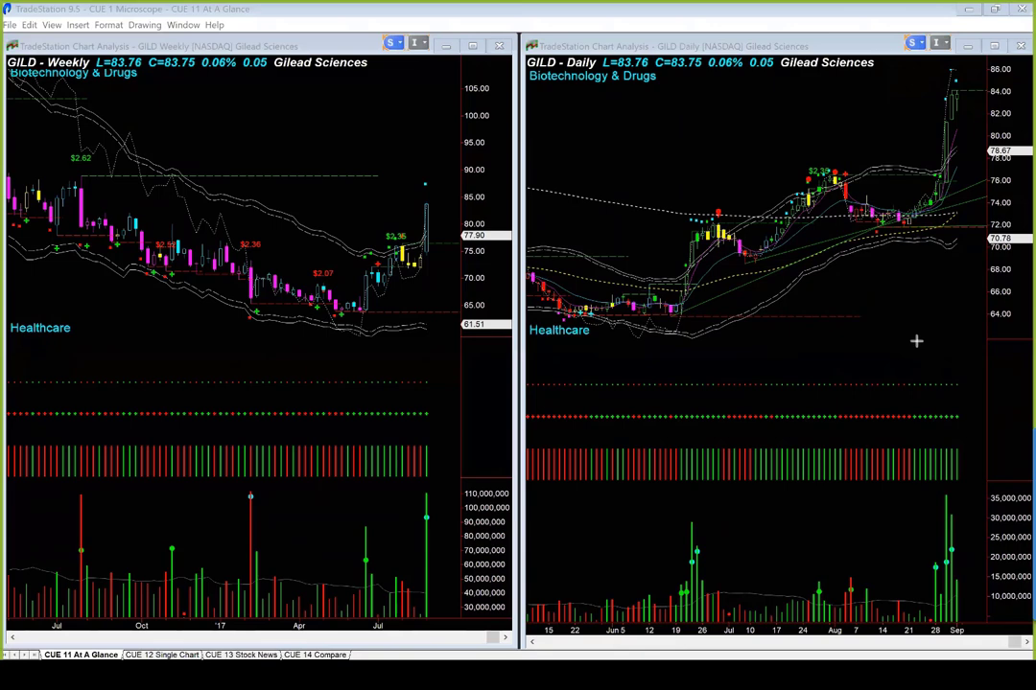
Point arrows at GILD's July daily pullback low, draw a rising arrow along the June rally, and clear the annotations.
mouse_move(924, 354)
mouse_down()
mouse_move(797, 287)
mouse_move(768, 253)
mouse_up()
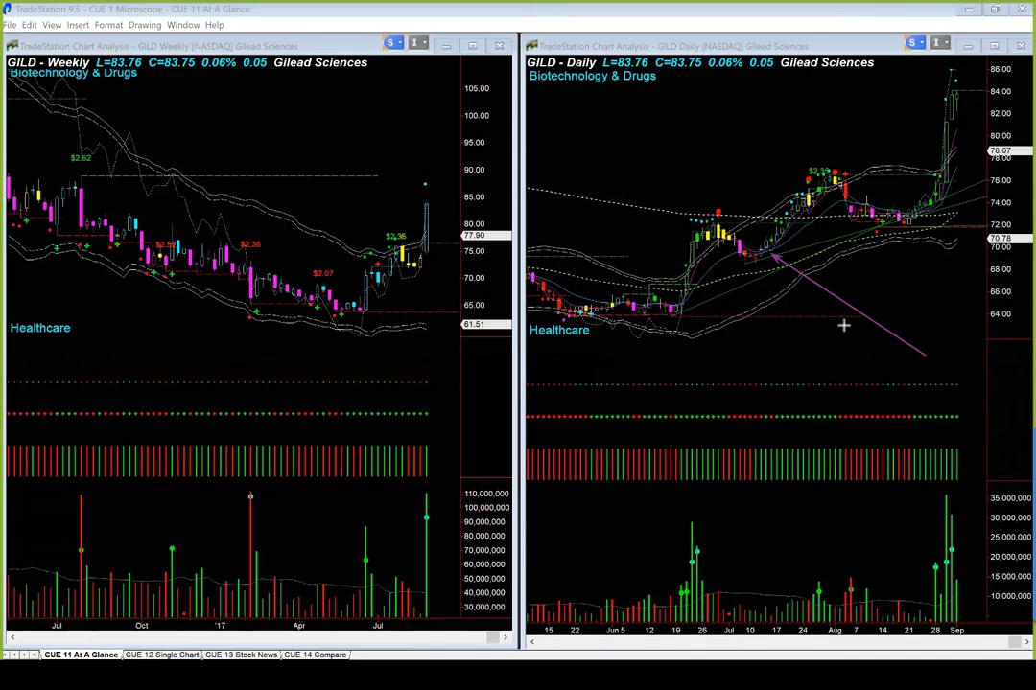
mouse_move(876, 350)
mouse_down()
mouse_move(686, 261)
mouse_move(767, 254)
mouse_up()
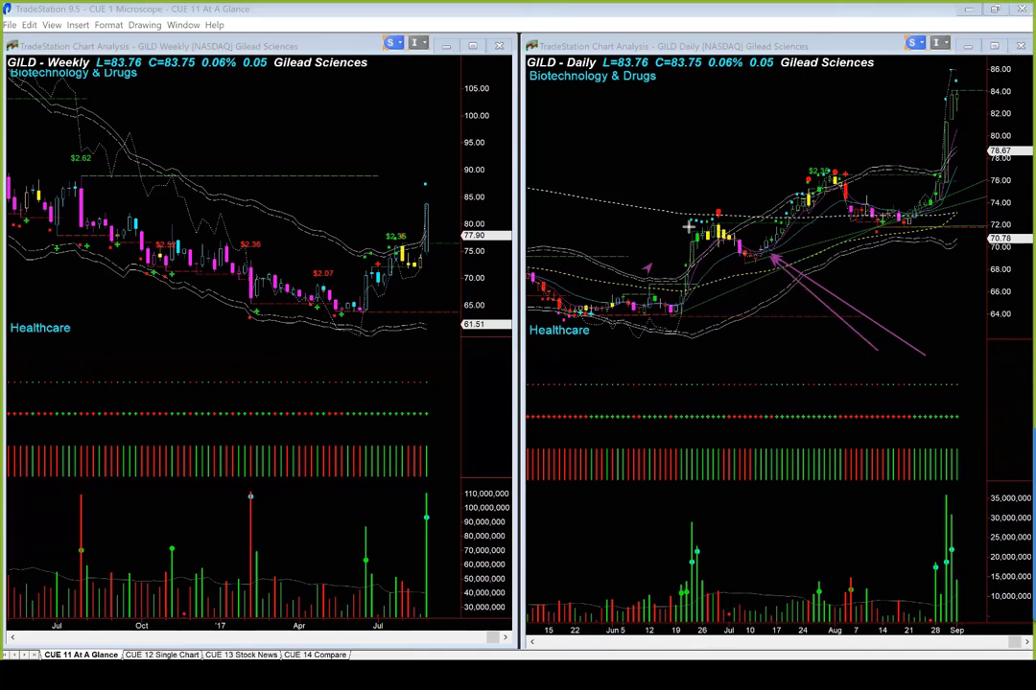
drag(647, 269, 698, 209)
drag(681, 326, 760, 261)
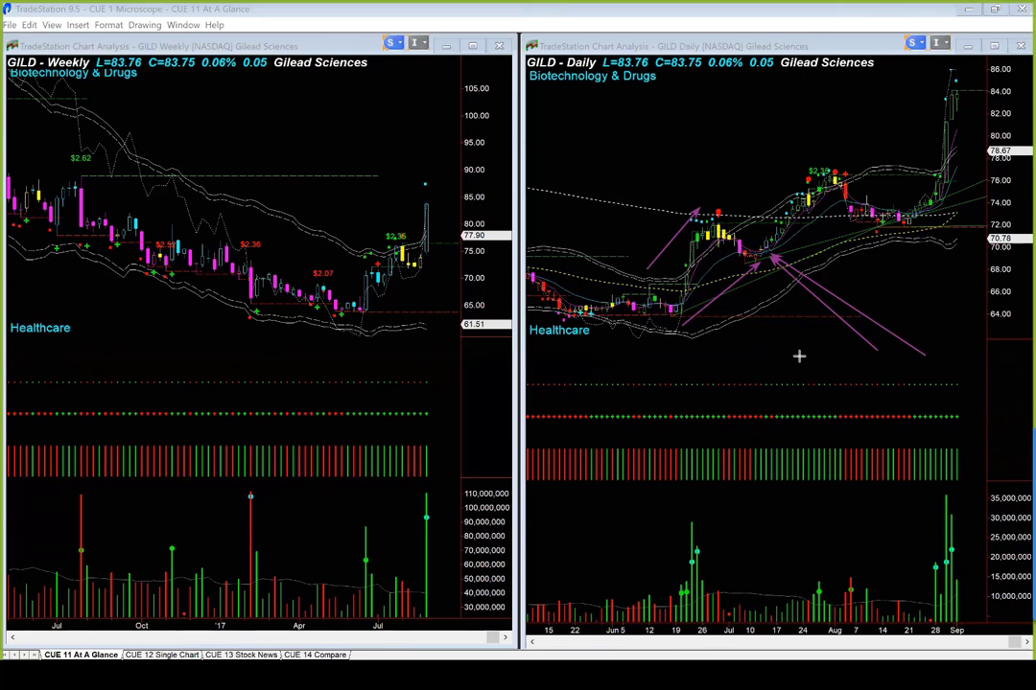
key(Delete)
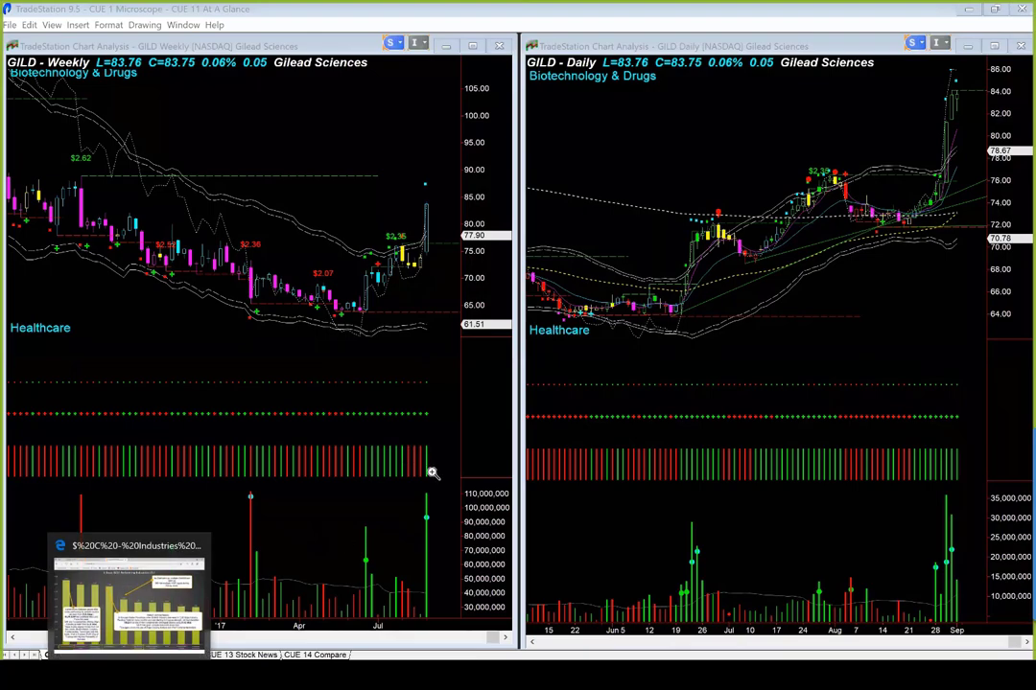
Switch to the browser's best-performing industries chart and point arrows at the top of the Construction Materials bar.
key(alt+Tab)
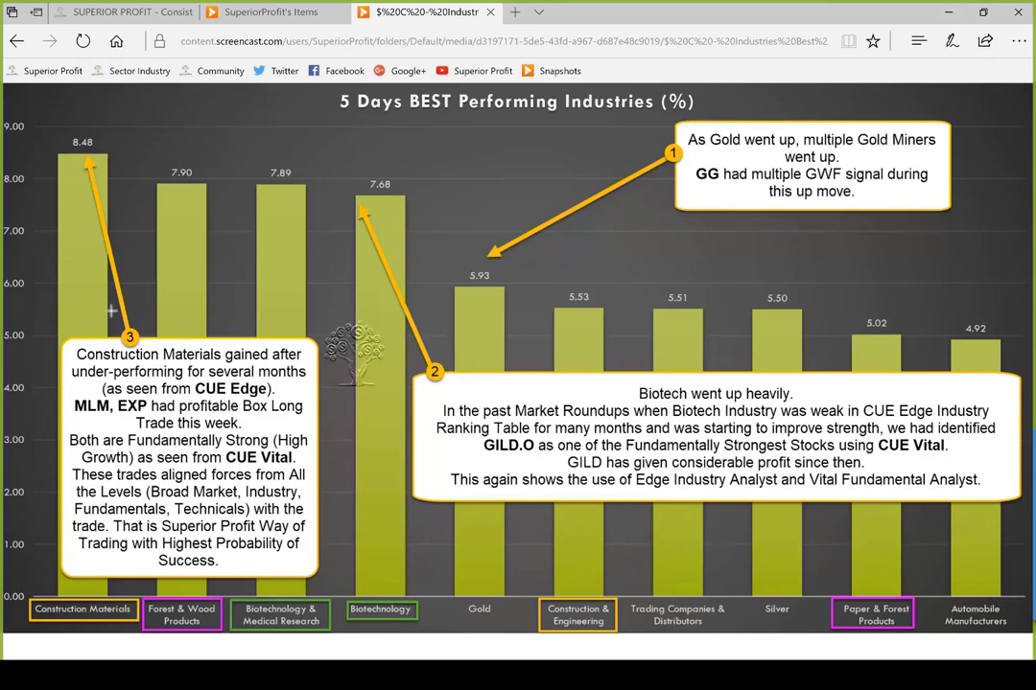
drag(101, 312, 73, 158)
drag(149, 117, 88, 130)
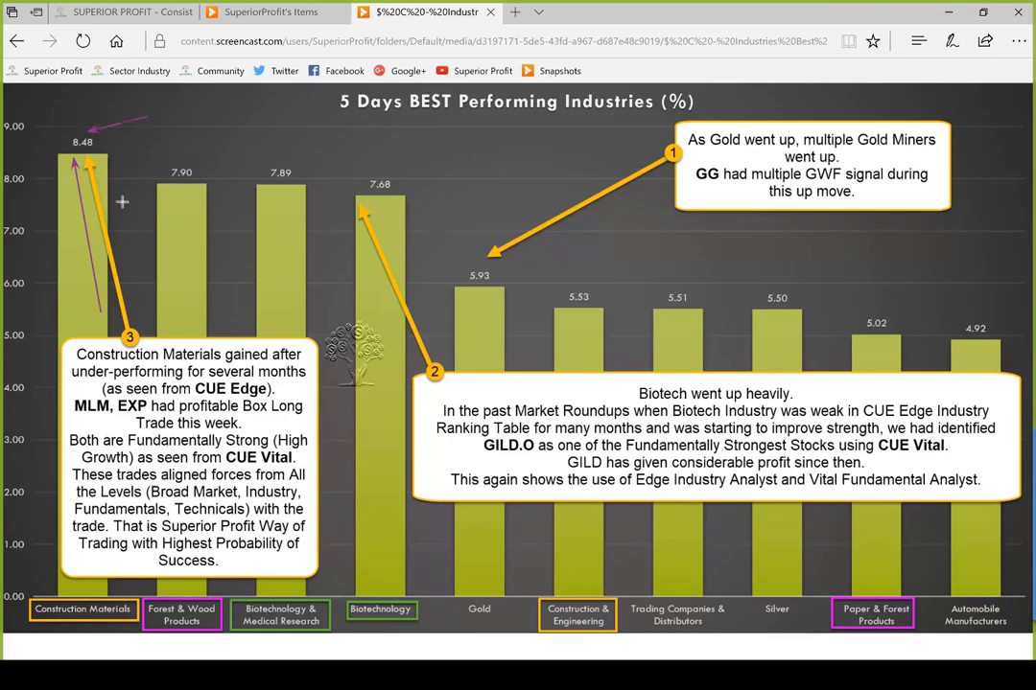
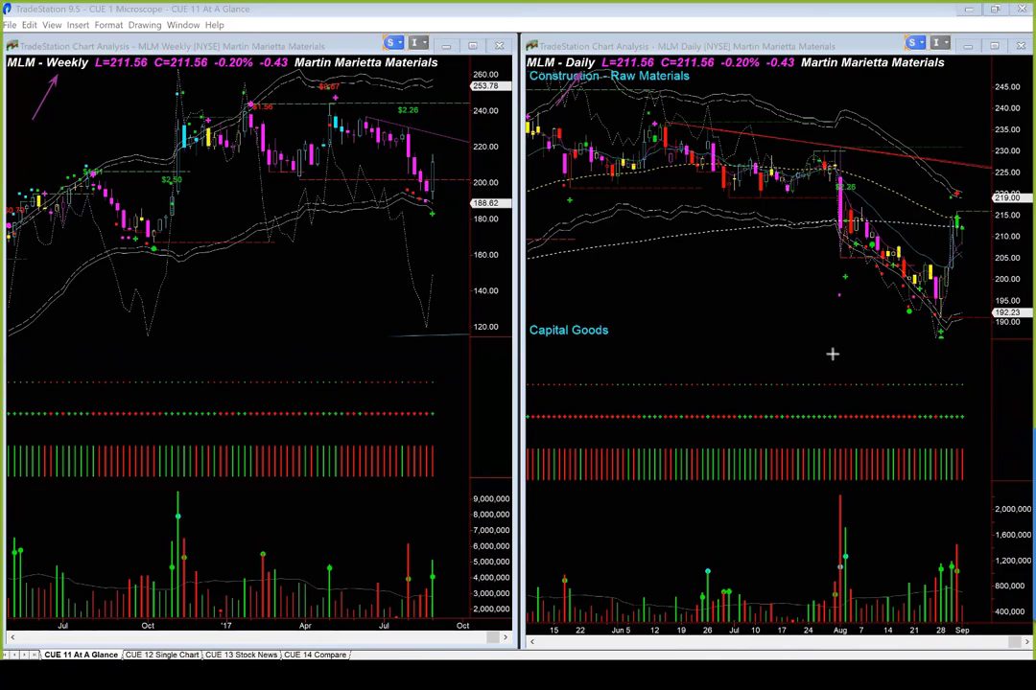
Point arrows at the August signal near the lows on the MLM daily chart and at the latest low on the weekly chart.
drag(833, 353, 906, 314)
drag(876, 361, 907, 318)
drag(342, 269, 411, 207)
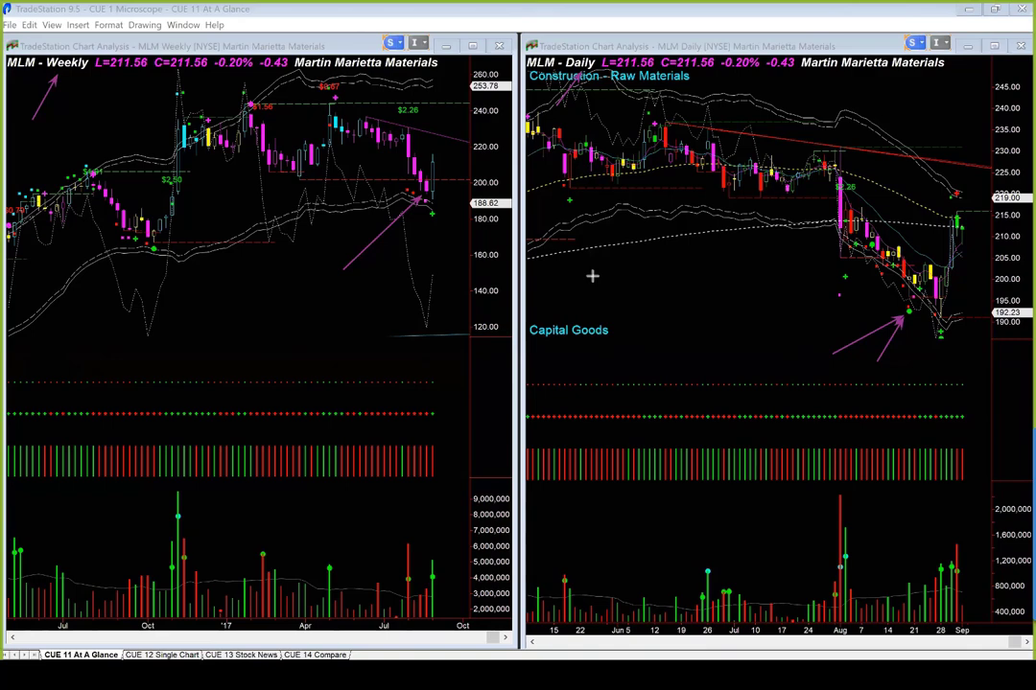
Mark MLM's late-August low on the daily chart with arrows, including a horizontal one at about 196 and one down to its volume bar.
mouse_move(977, 370)
mouse_down()
mouse_move(948, 322)
mouse_move(941, 337)
mouse_up()
drag(916, 300, 974, 299)
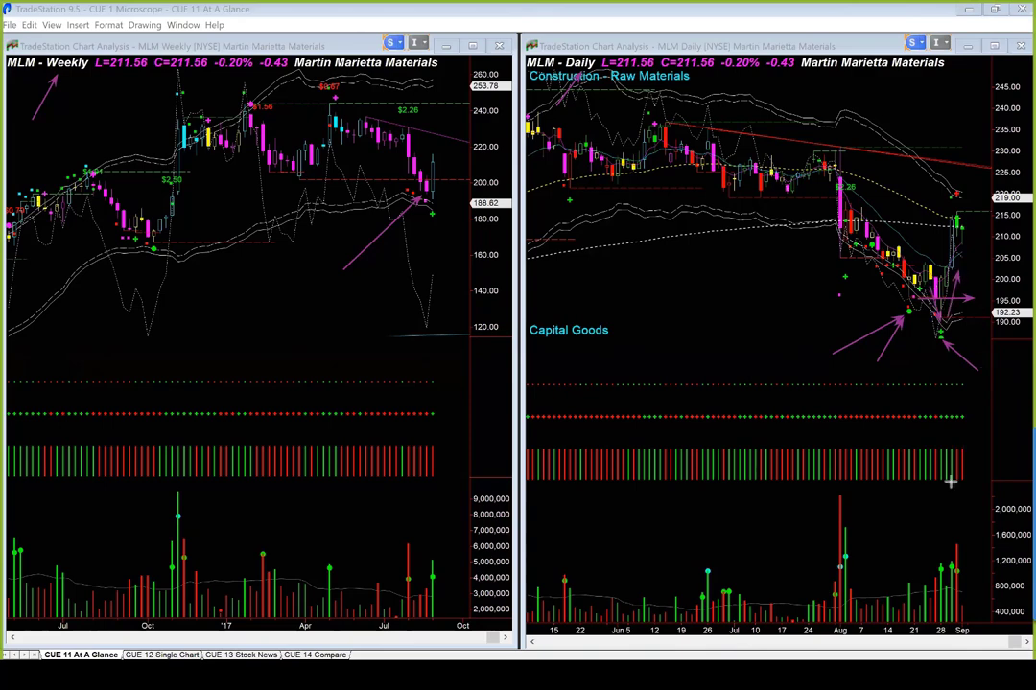
drag(938, 345, 938, 407)
drag(942, 562, 939, 560)
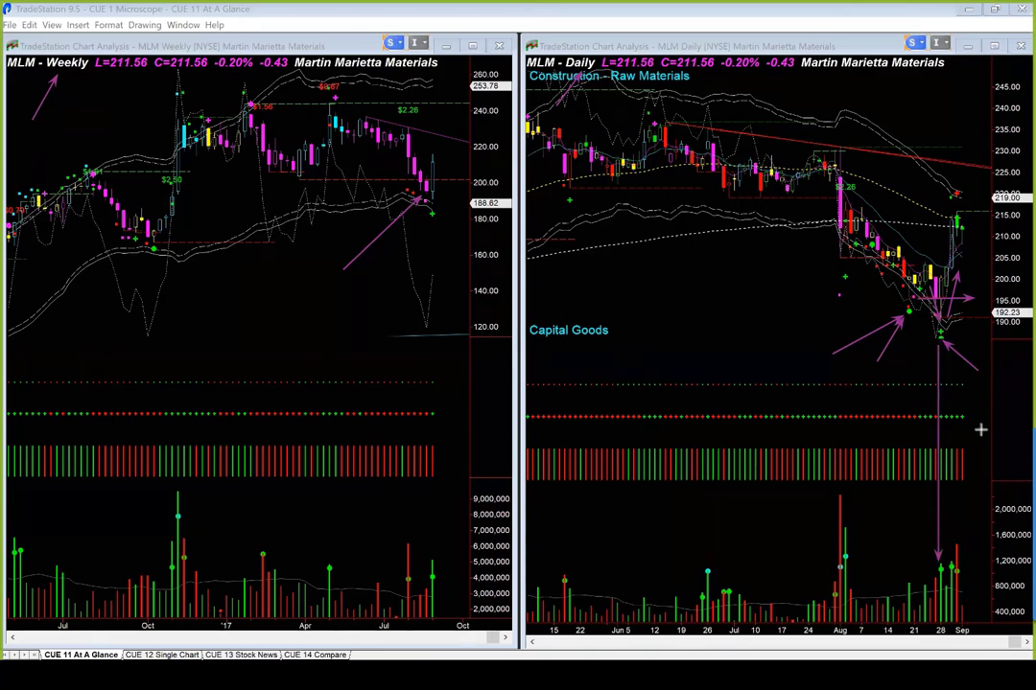
Add arrows at MLM's August daily signals and beside the latest bars, and clear all annotations.
drag(1008, 348, 944, 331)
drag(885, 359, 935, 341)
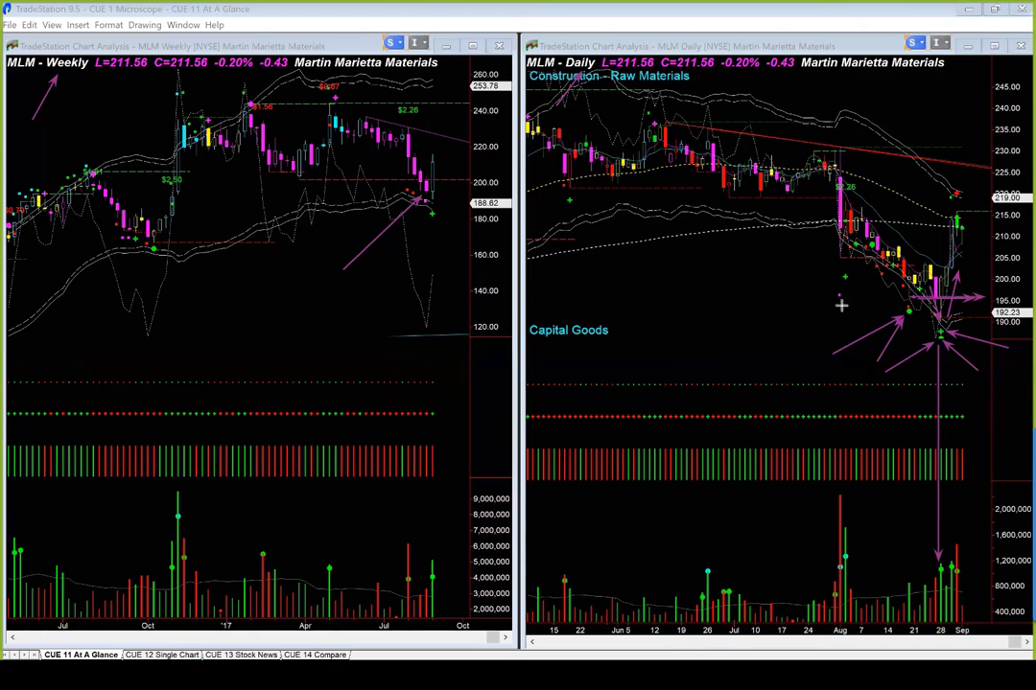
drag(823, 306, 901, 311)
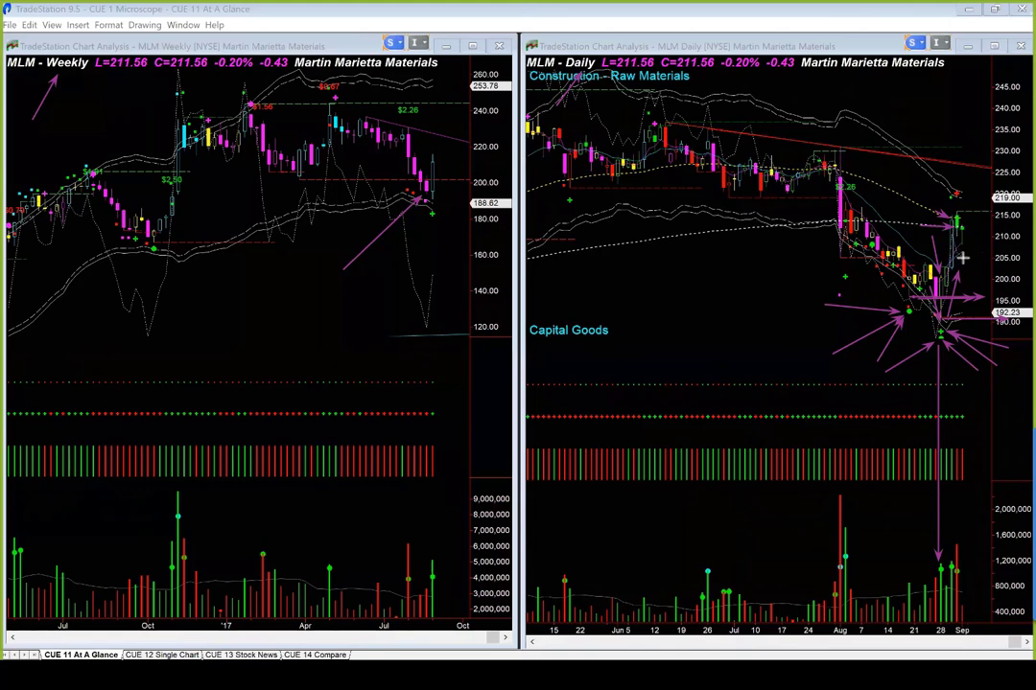
drag(962, 257, 997, 218)
key(Escape)
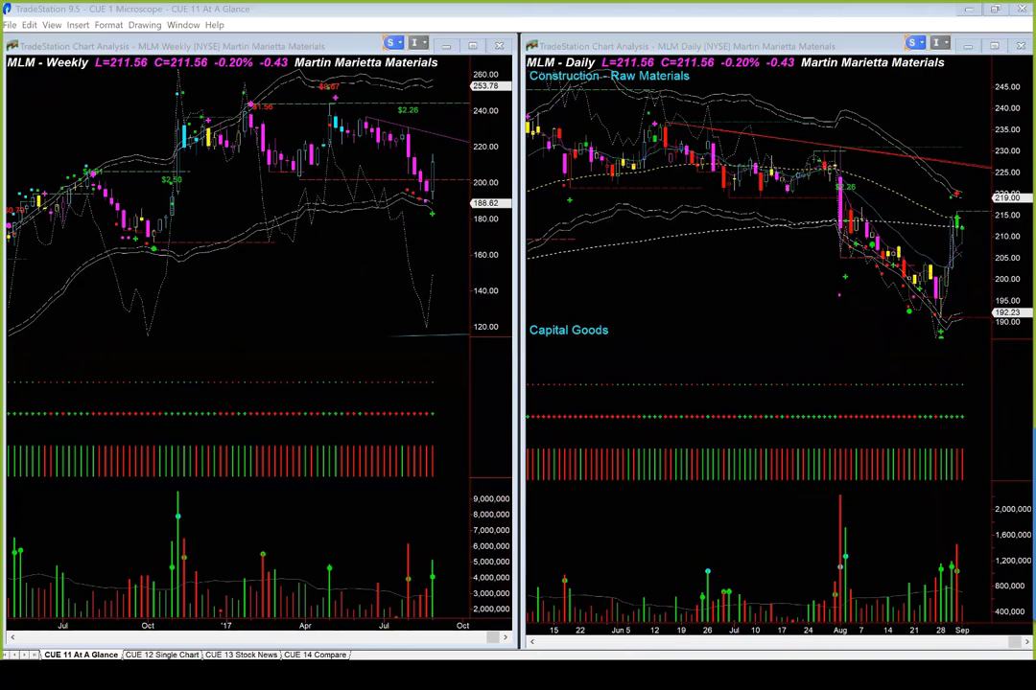
Load the symbol EXP in the weekly and daily charts and point an arrow at its Construction - Raw Materials label.
click(312, 305)
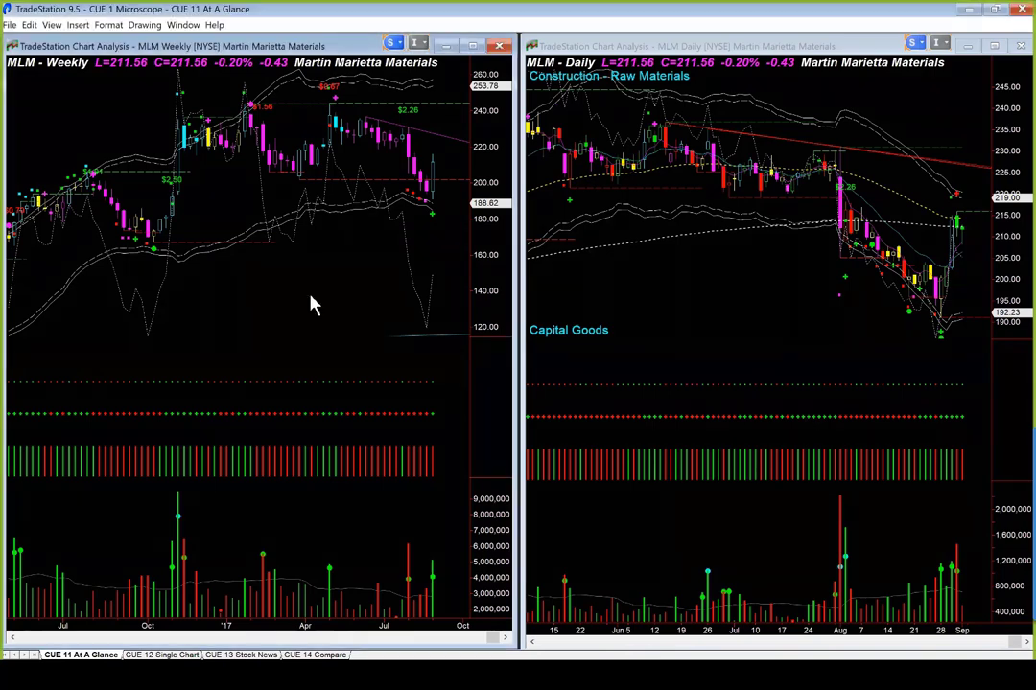
text(exp)
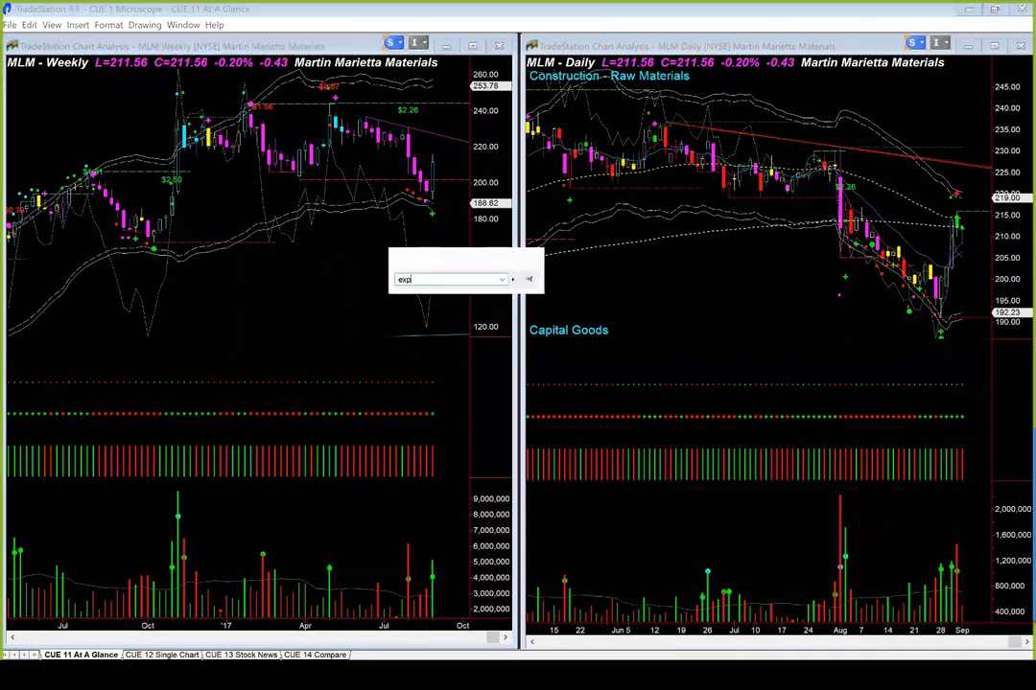
key(Return)
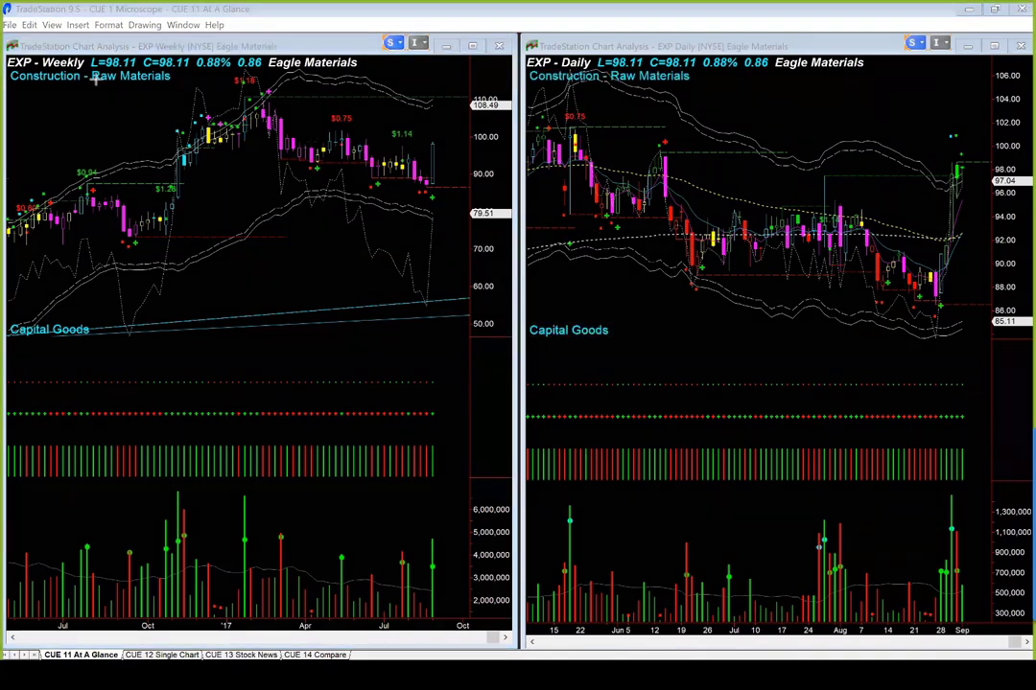
drag(31, 122, 96, 84)
Draw a horizontal arrow at about 89 on the EXP daily chart, and mark the August reversal and its volume with arrows.
drag(758, 277, 979, 276)
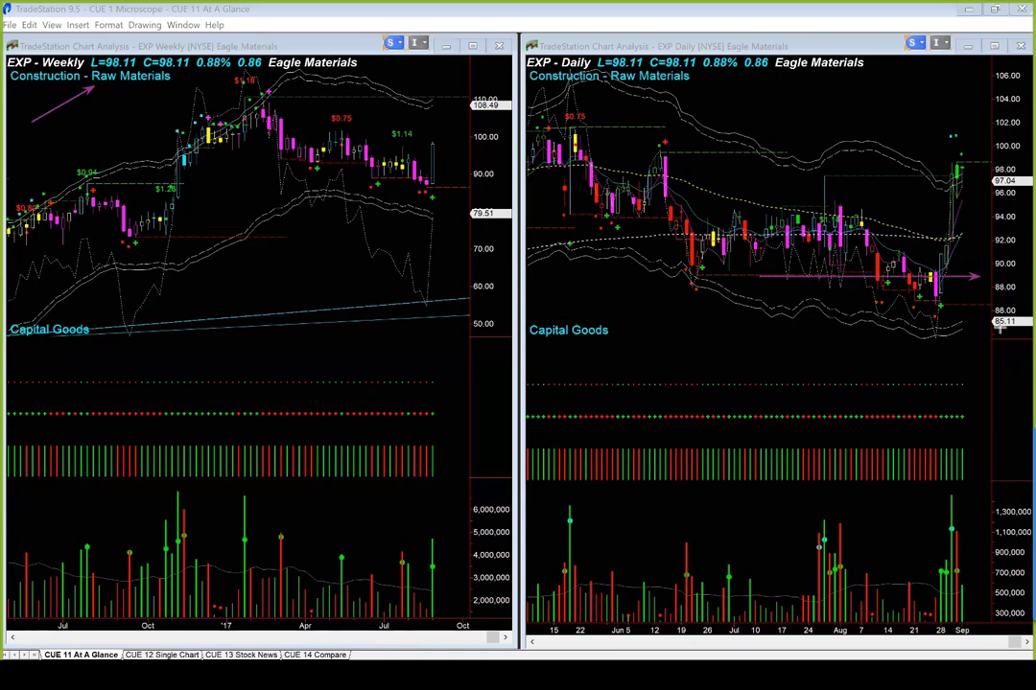
mouse_move(861, 261)
mouse_down()
mouse_move(932, 352)
mouse_move(967, 368)
mouse_move(972, 262)
mouse_up()
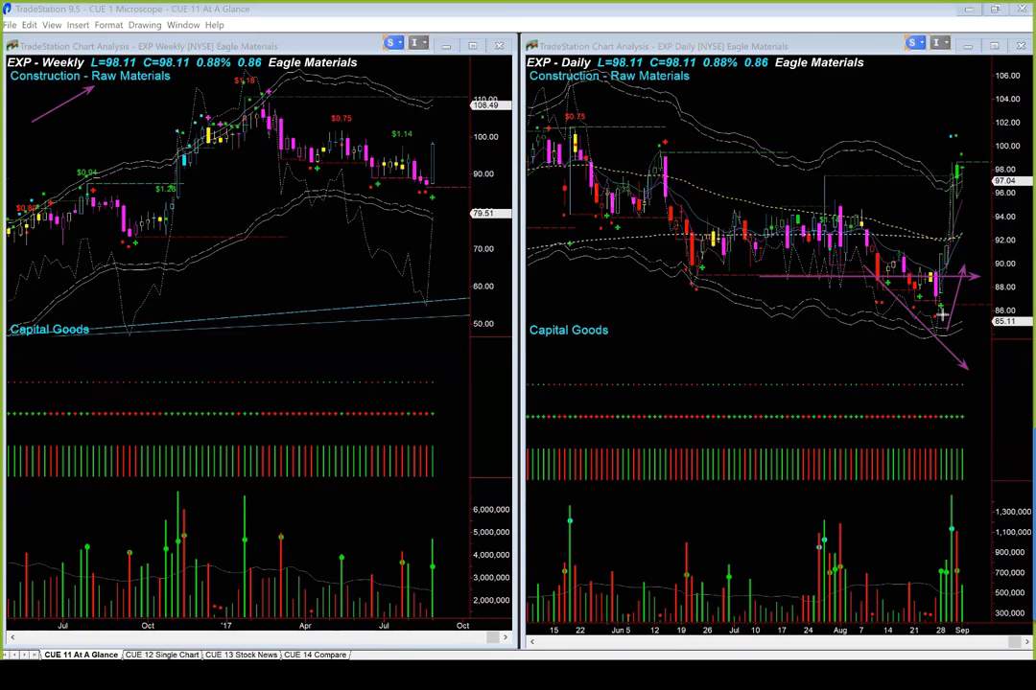
drag(942, 316, 946, 551)
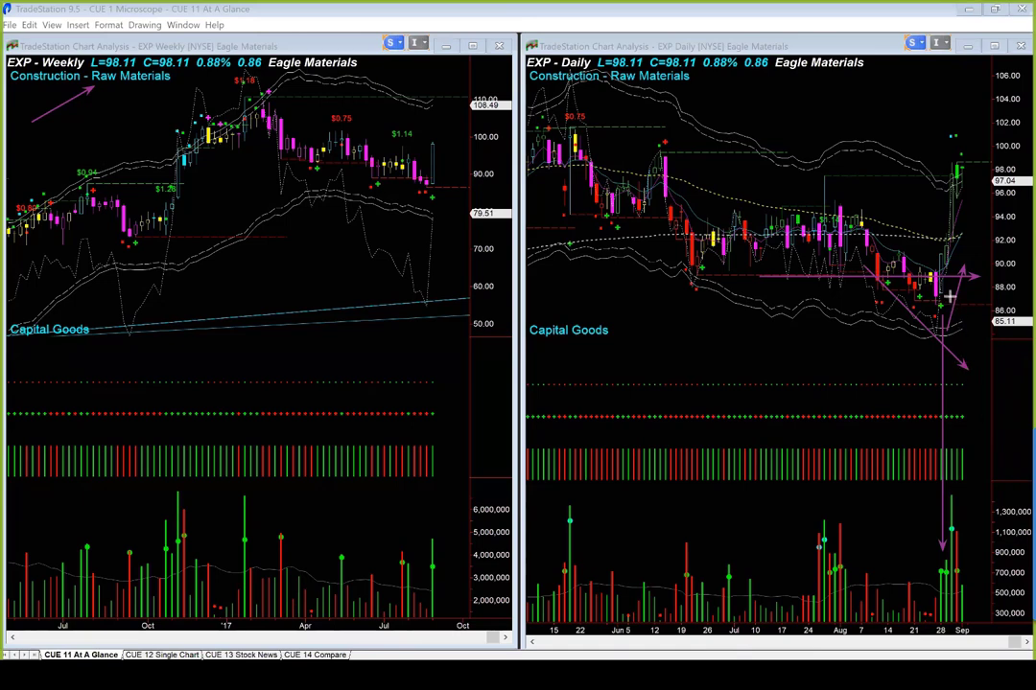
Point arrows at EXP's late-August breakout bar and latest daily high, and draw a horizontal arrow at about 86.
drag(909, 236, 939, 258)
drag(926, 311, 988, 311)
drag(931, 128, 957, 175)
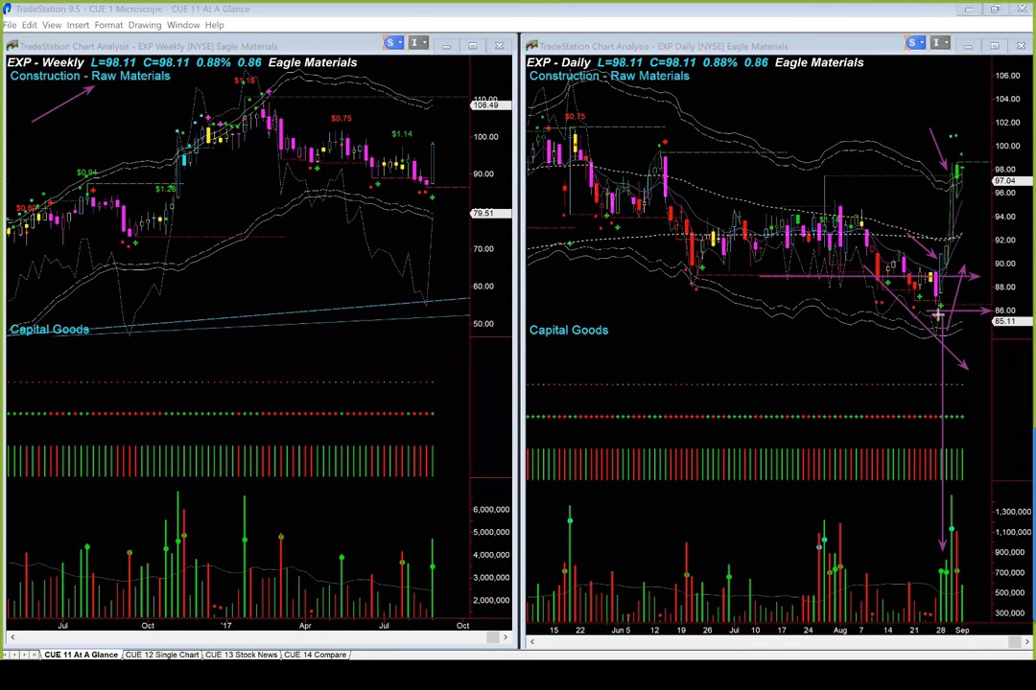
Sketch a possible pullback and rebound with arrows beyond EXP's latest daily bars, with a horizontal arrow at about 92.5.
drag(970, 188, 985, 215)
drag(1005, 124, 1018, 146)
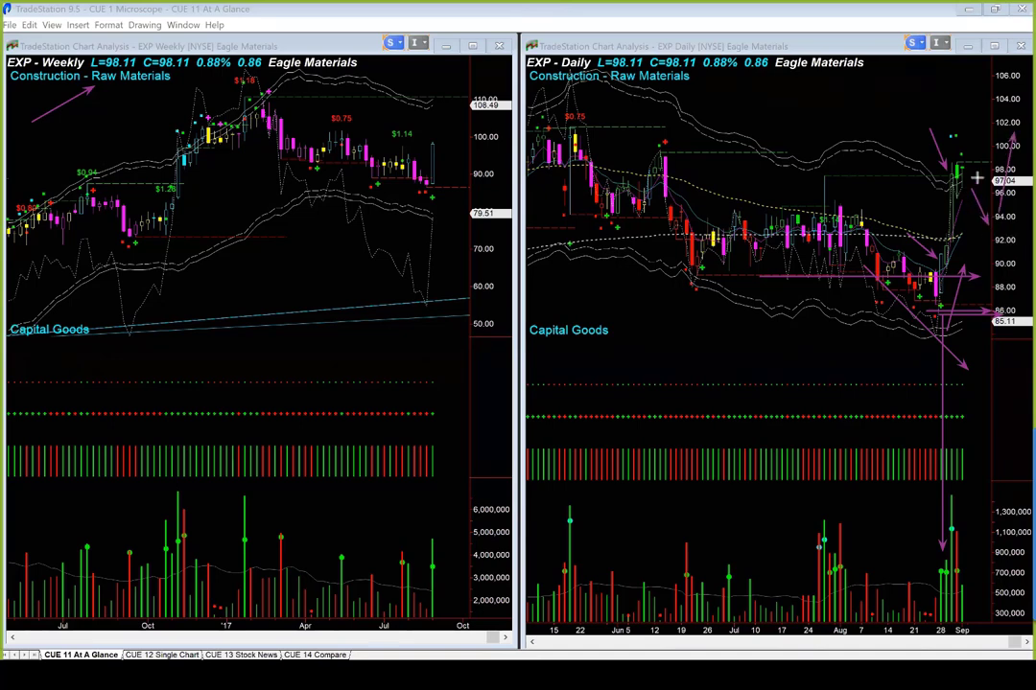
drag(988, 184, 1003, 198)
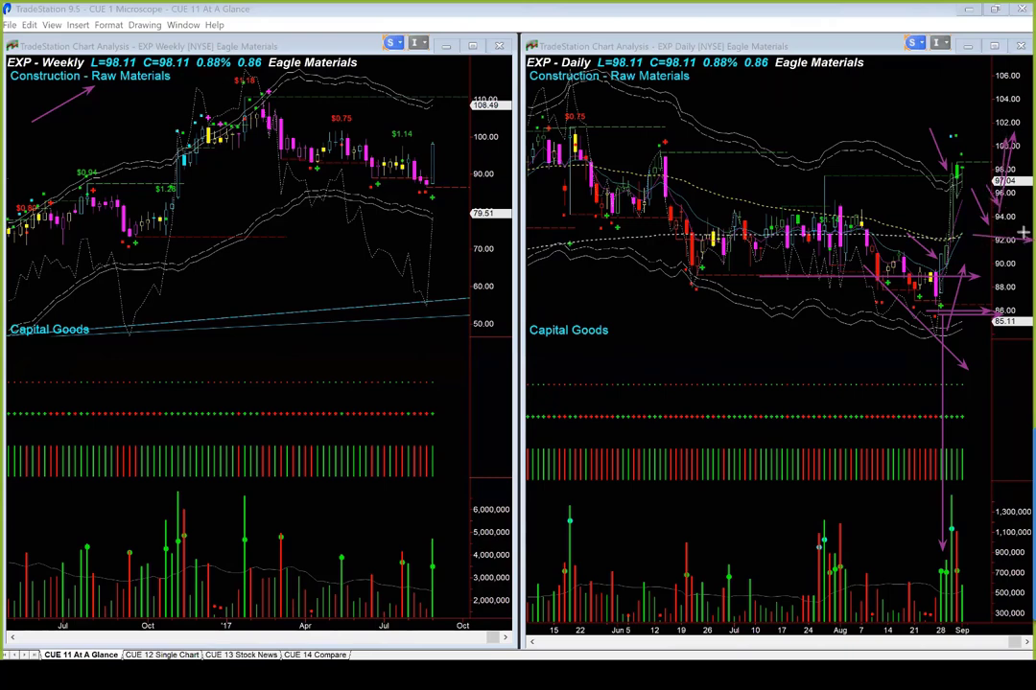
drag(988, 235, 1025, 235)
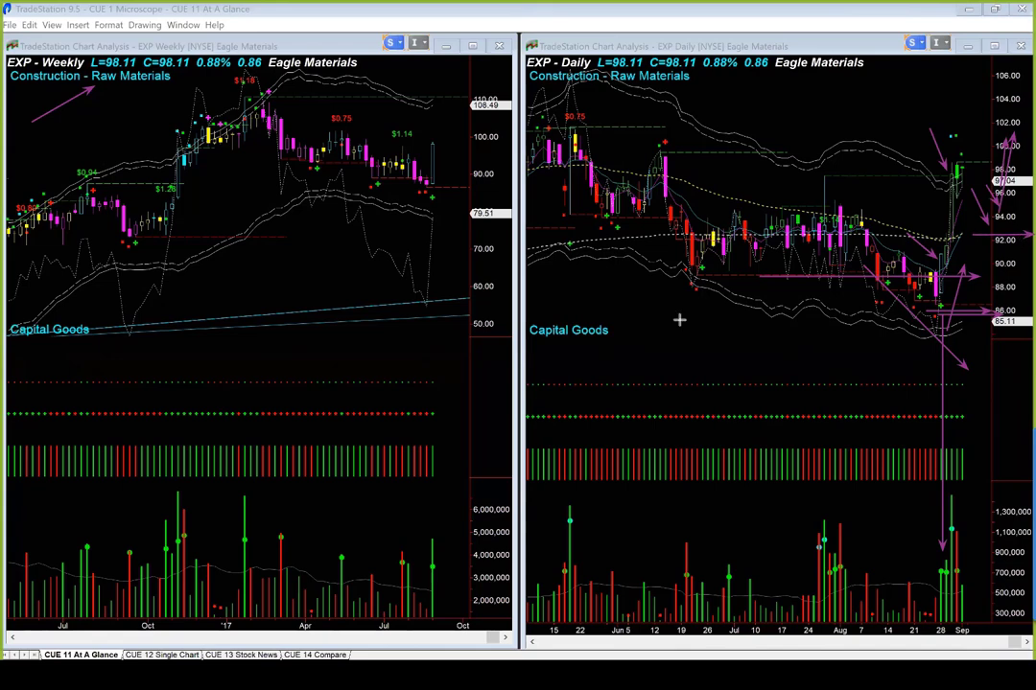
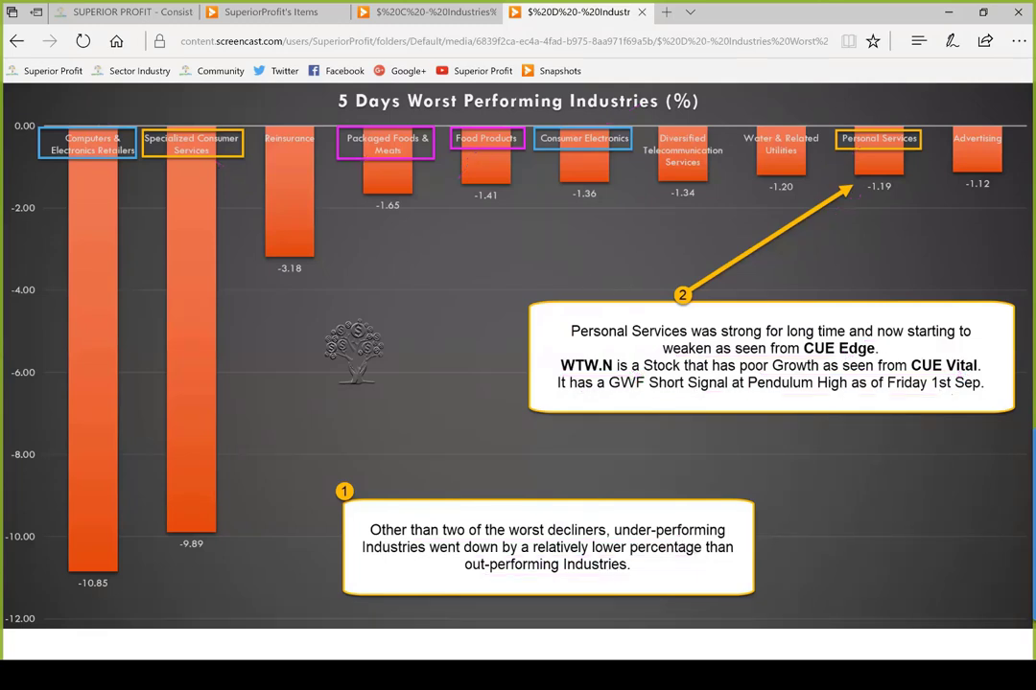
Switch to the WTW charts in TradeStation and mark the 2017 weekly rally and its breakout start with arrows.
key(alt+Tab)
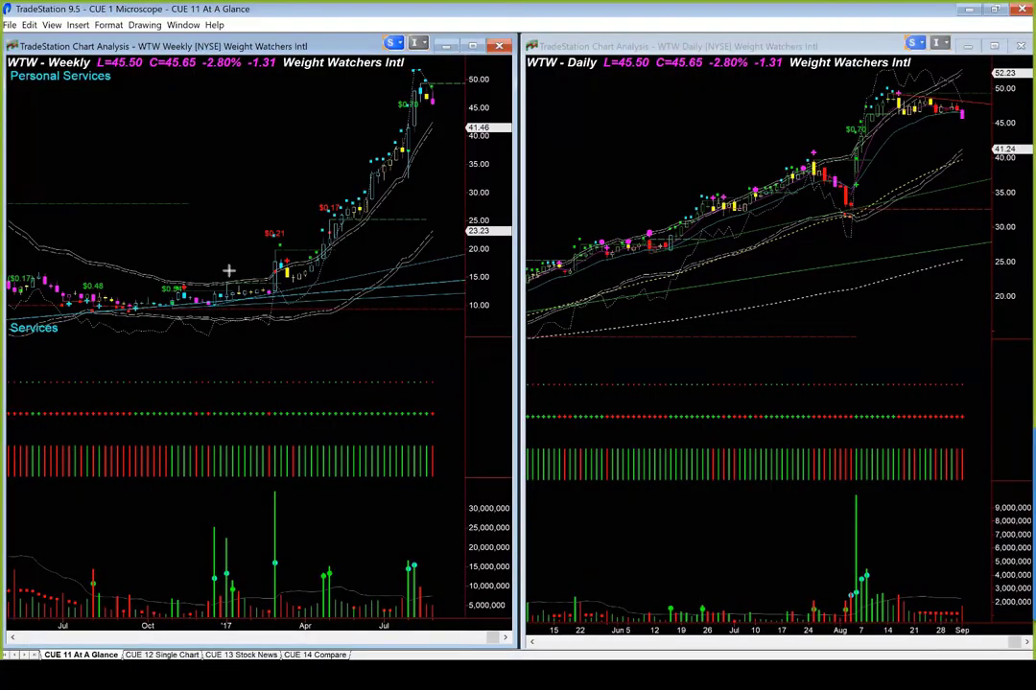
drag(229, 271, 387, 96)
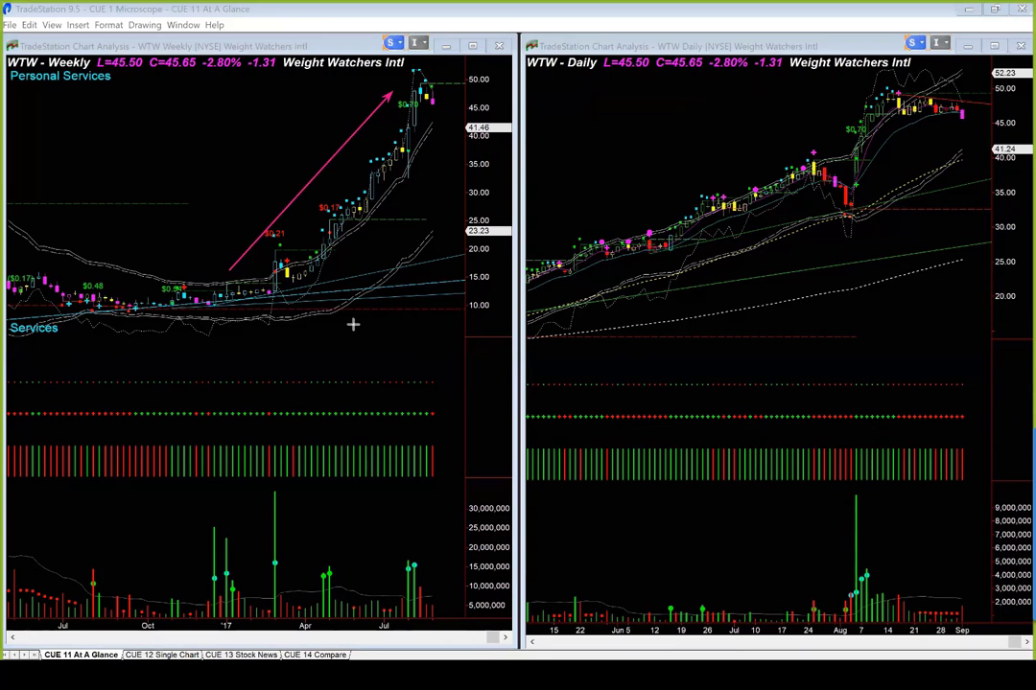
drag(193, 361, 260, 299)
drag(313, 338, 281, 290)
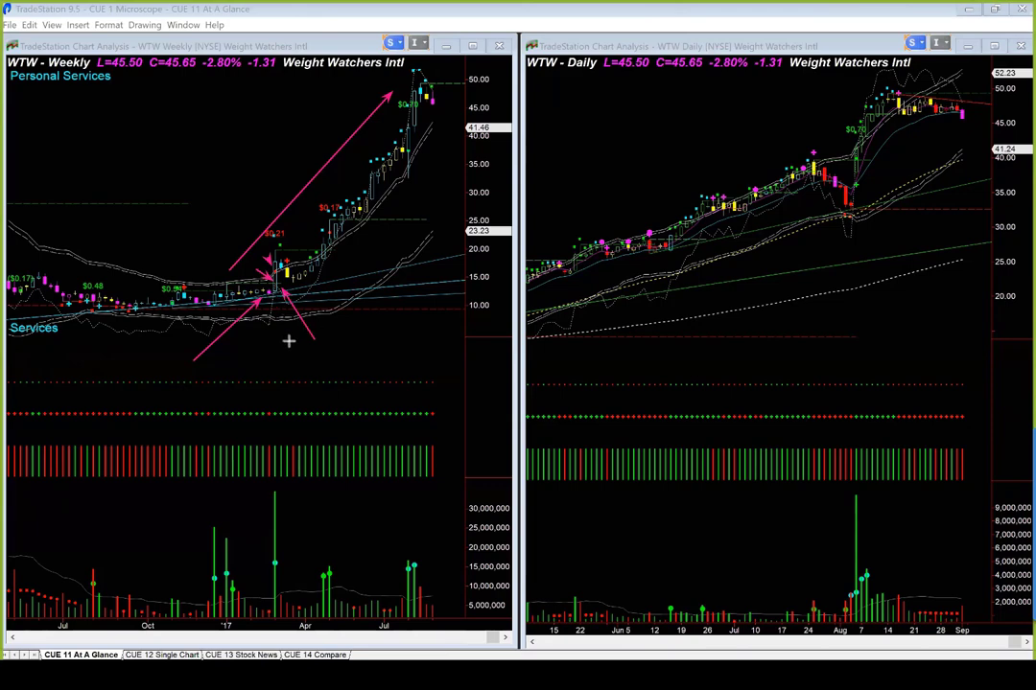
Point arrows at the breakout bar and the small pullback after it on the WTW weekly chart, clearing the annotations.
drag(286, 339, 282, 302)
key(Escape)
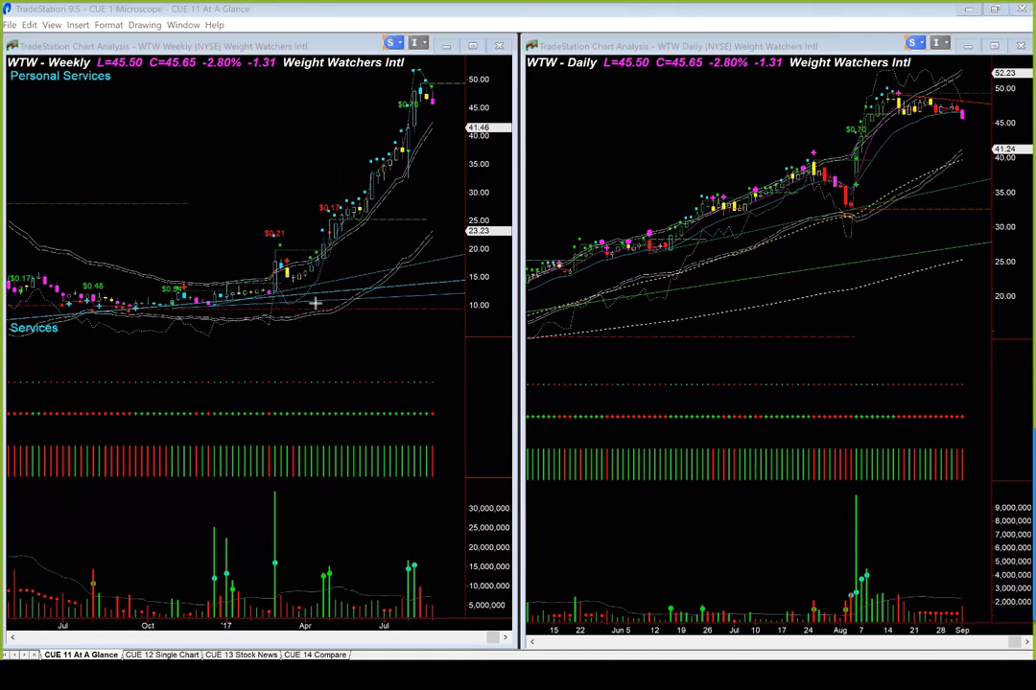
drag(349, 350, 297, 290)
key(e)
Mark the late-February breakout on WTW's weekly and daily charts with arrows, including a downward one to the daily volume spike.
click(276, 351)
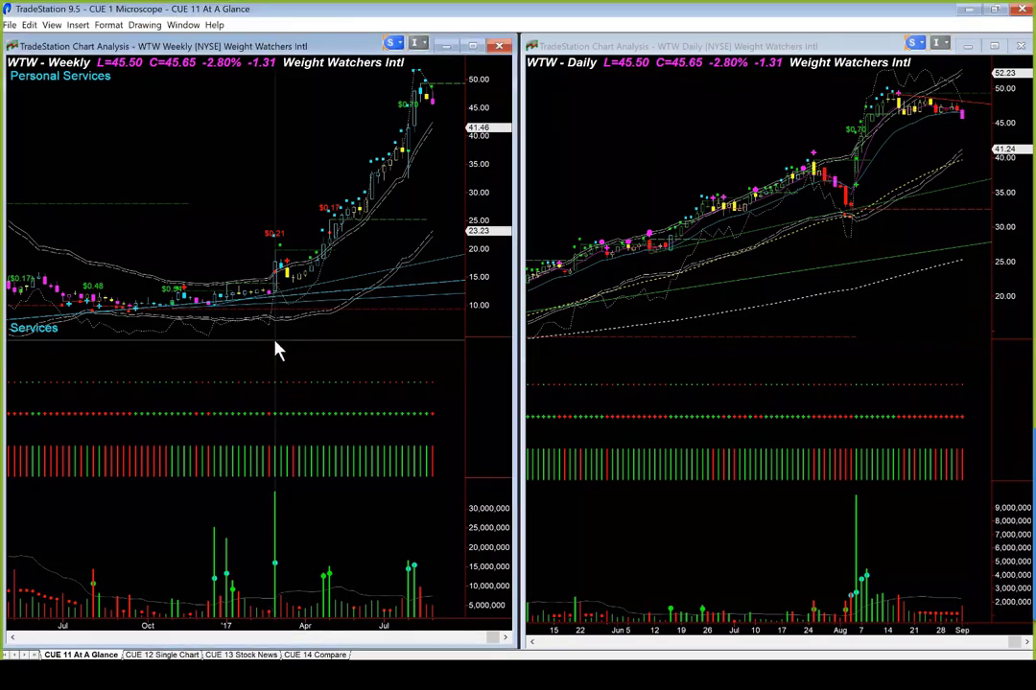
mouse_move(276, 351)
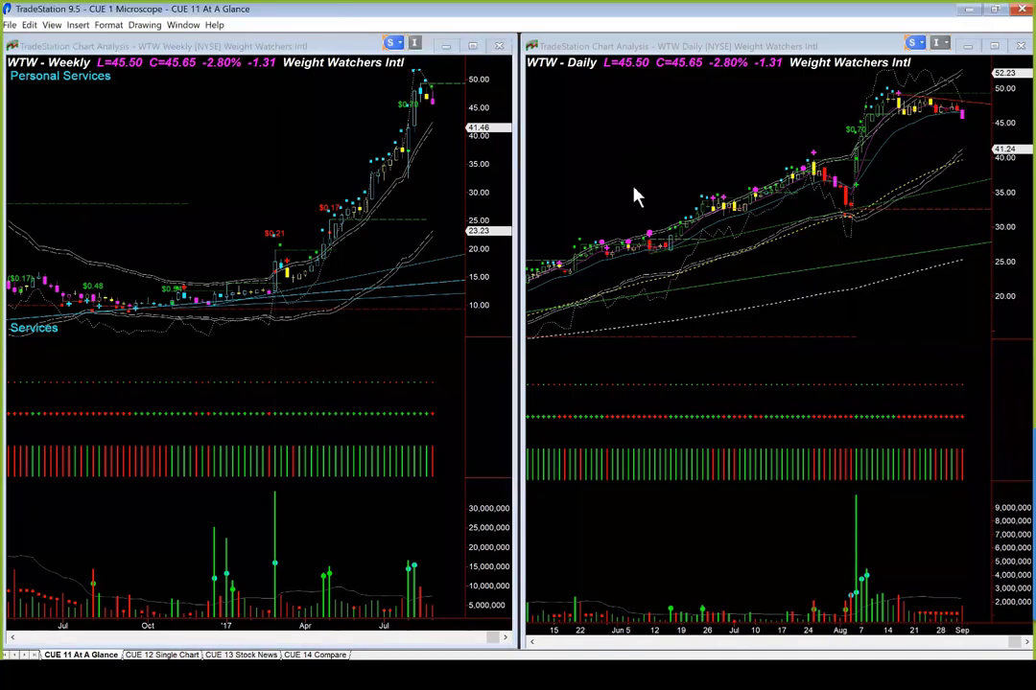
click(666, 198)
scroll(665, 197, up, 10)
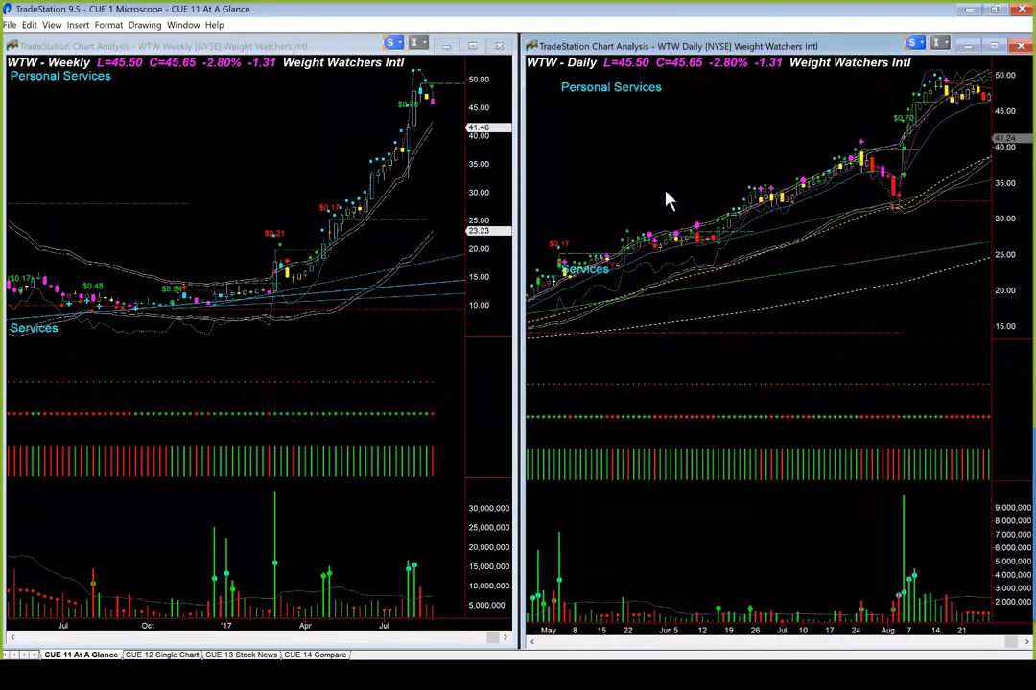
scroll(676, 201, up, 10)
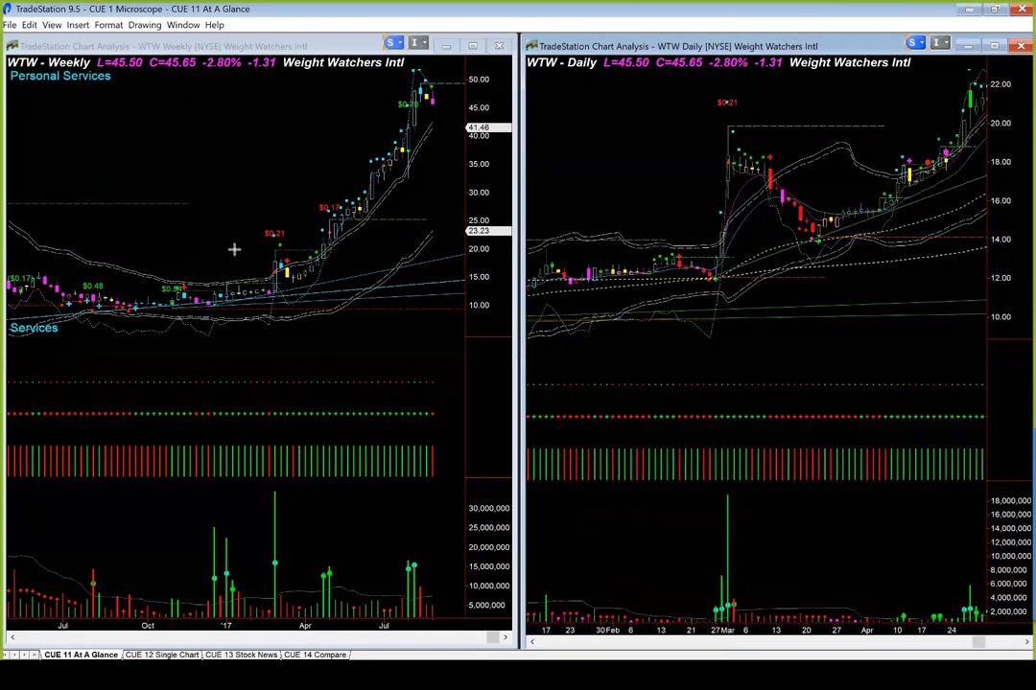
drag(231, 257, 273, 280)
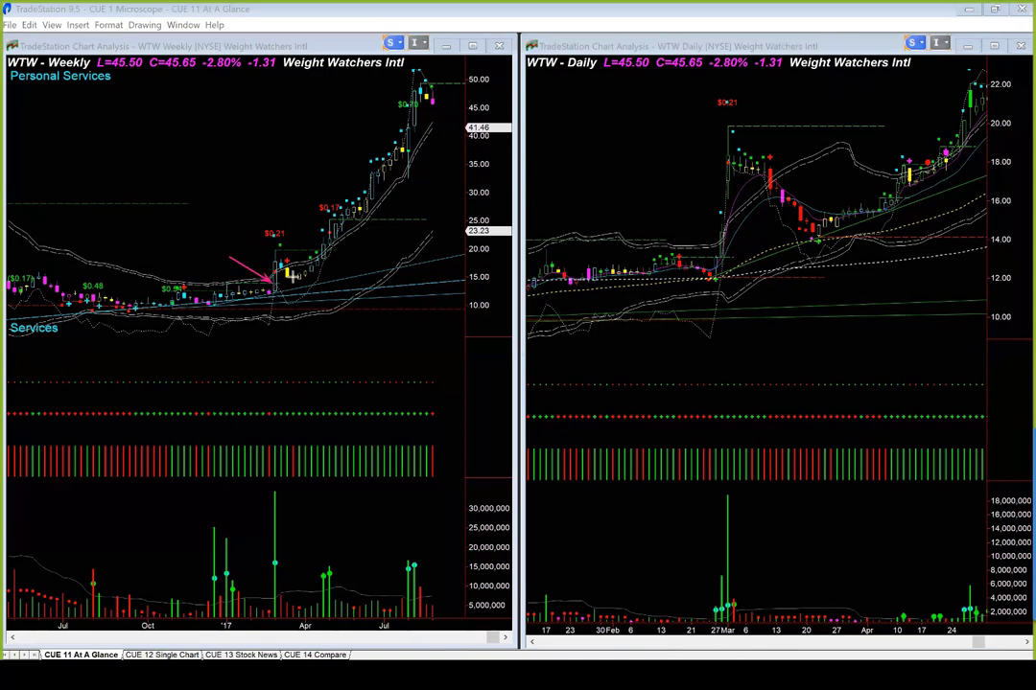
mouse_move(658, 209)
mouse_down()
mouse_move(685, 236)
mouse_move(717, 247)
mouse_move(744, 241)
mouse_up()
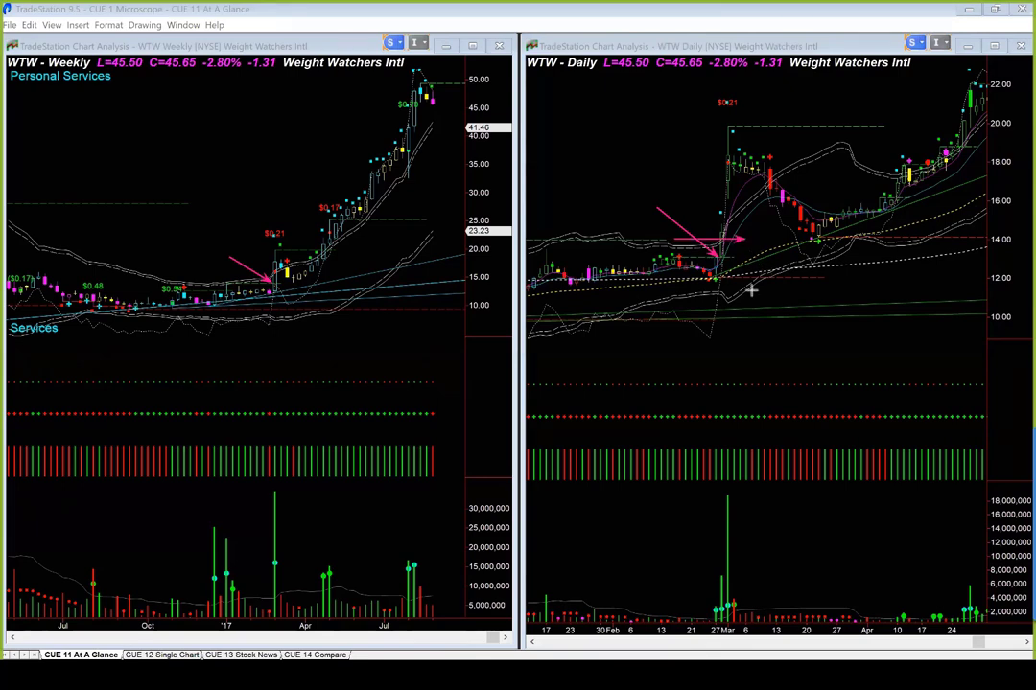
drag(726, 274, 726, 473)
Point arrows at WTW's early-March gap up and at the late-March pullback low and rebound on the daily chart.
drag(620, 113, 719, 165)
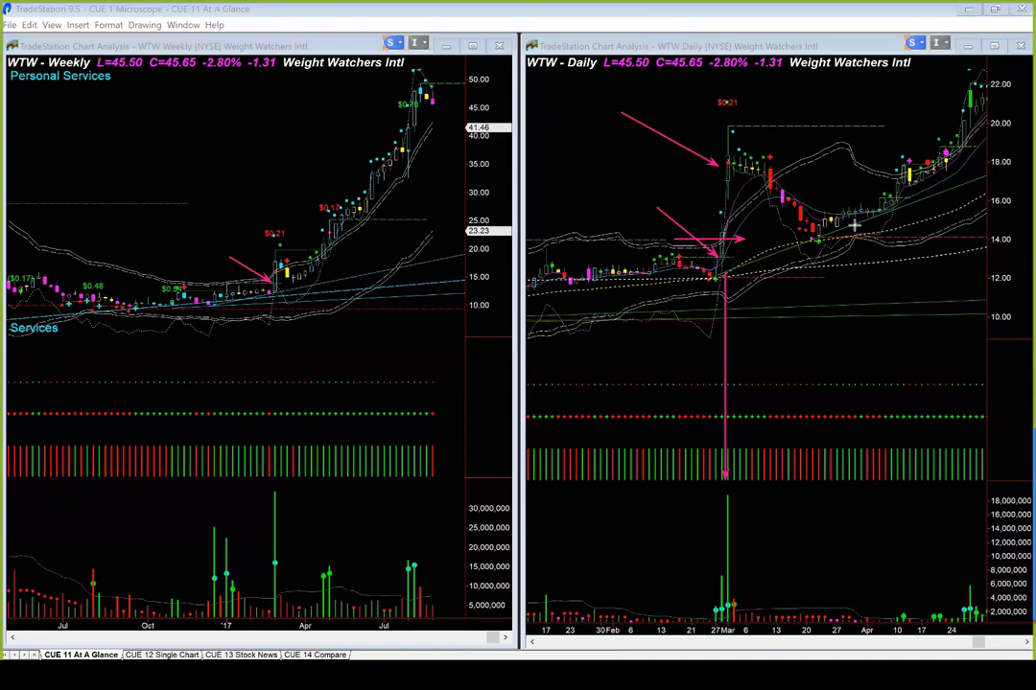
drag(916, 280, 847, 225)
drag(636, 245, 715, 120)
drag(795, 245, 818, 234)
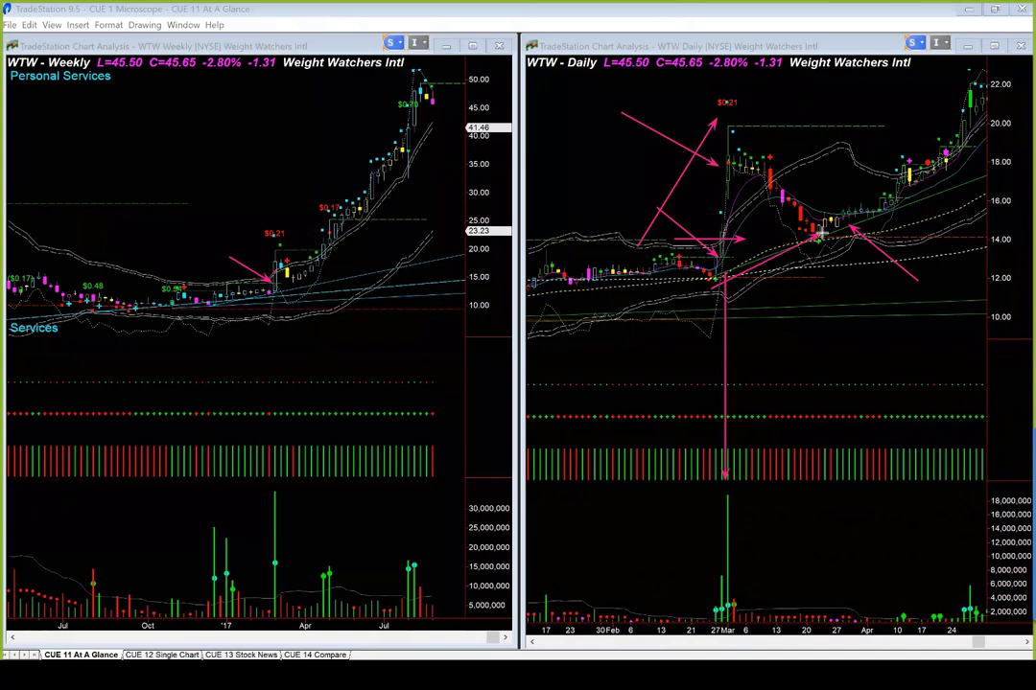
drag(892, 303, 845, 225)
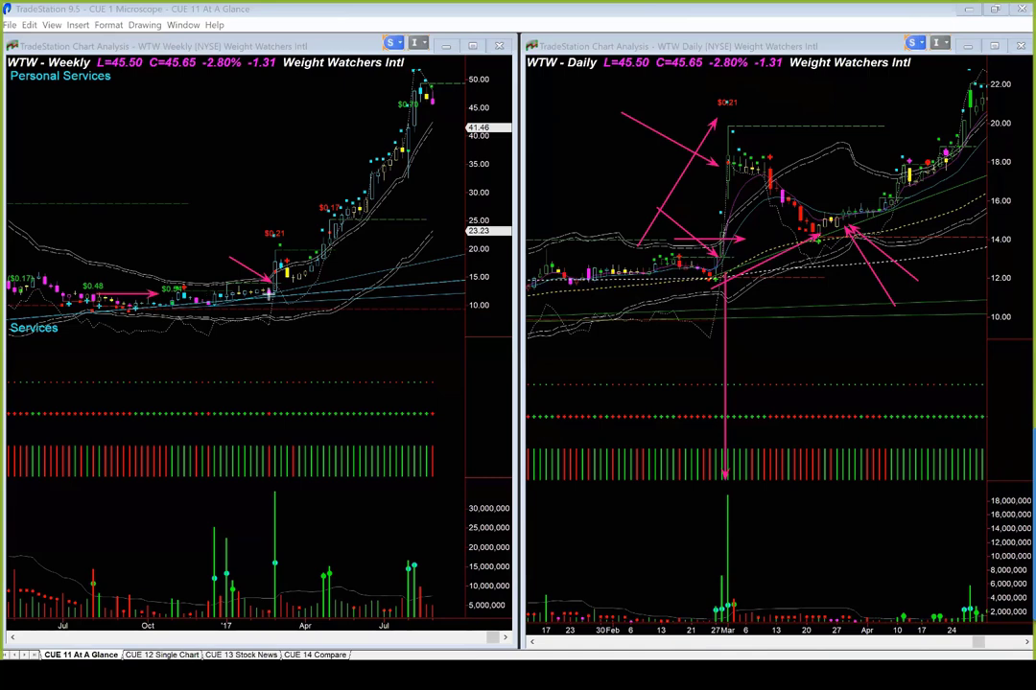
Draw horizontal arrows along WTW's 2016 weekly base and the April daily consolidations, and clear all annotations.
drag(271, 293, 110, 293)
drag(257, 309, 106, 308)
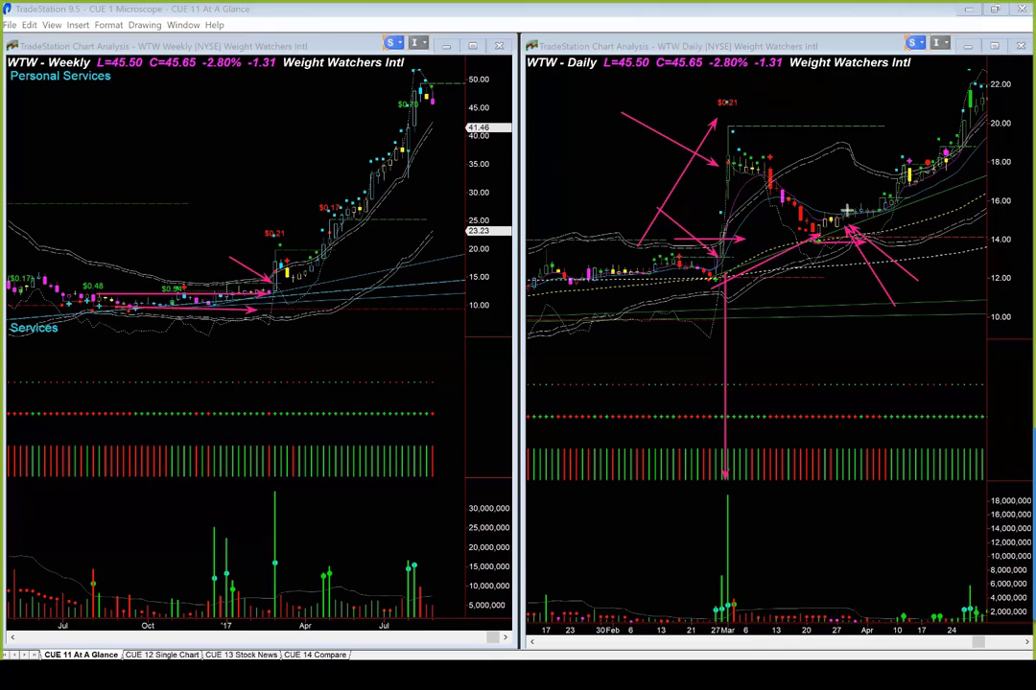
drag(841, 210, 944, 210)
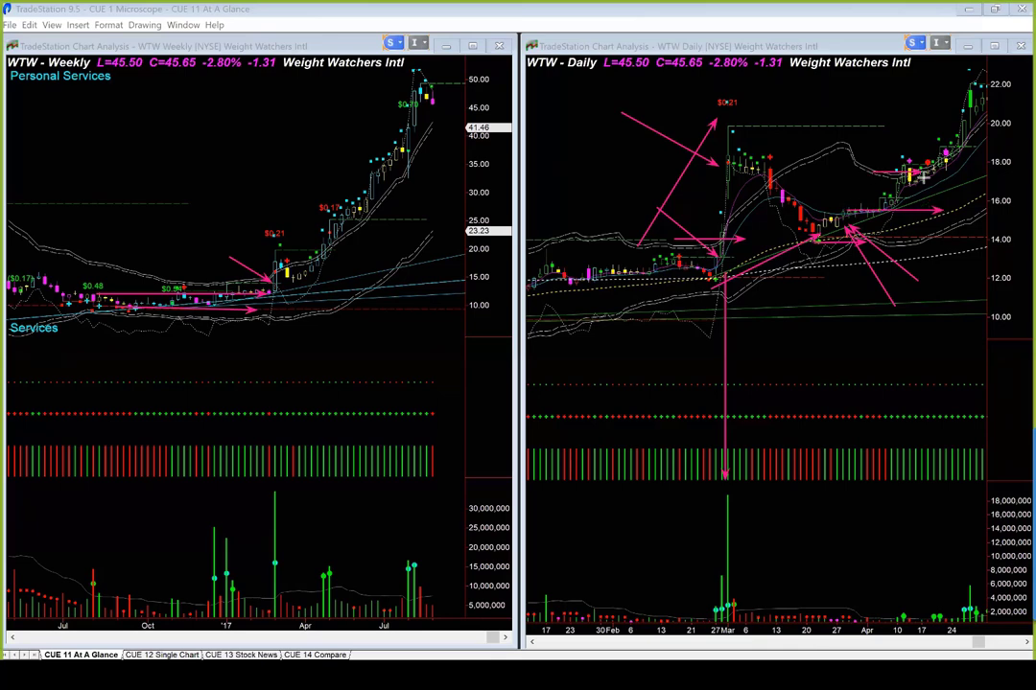
drag(906, 170, 892, 169)
key(e)
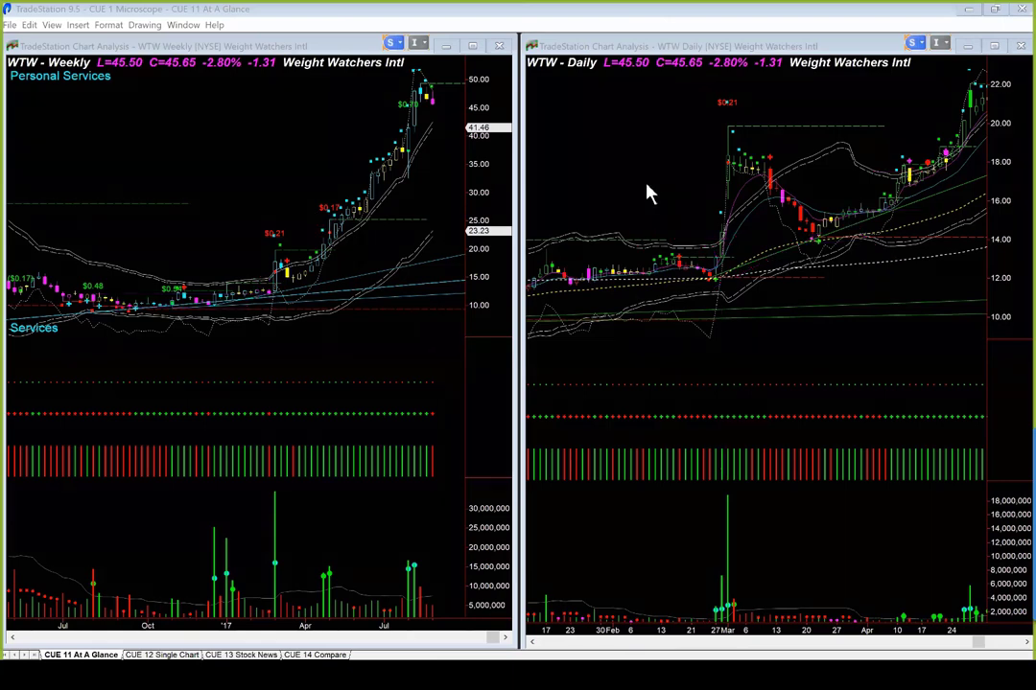
Advance WTW's daily chart to September and draw arrows along the August pullback channel and at the latest weekly and daily bars.
scroll(648, 195, down, 5)
scroll(646, 195, down, 5)
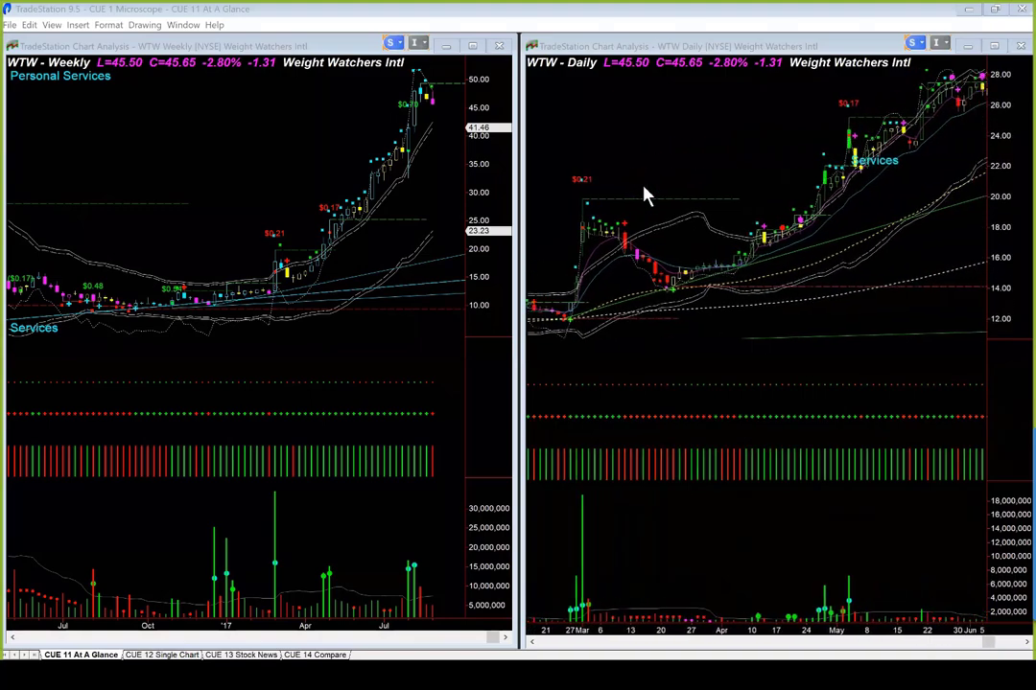
scroll(642, 199, down, 5)
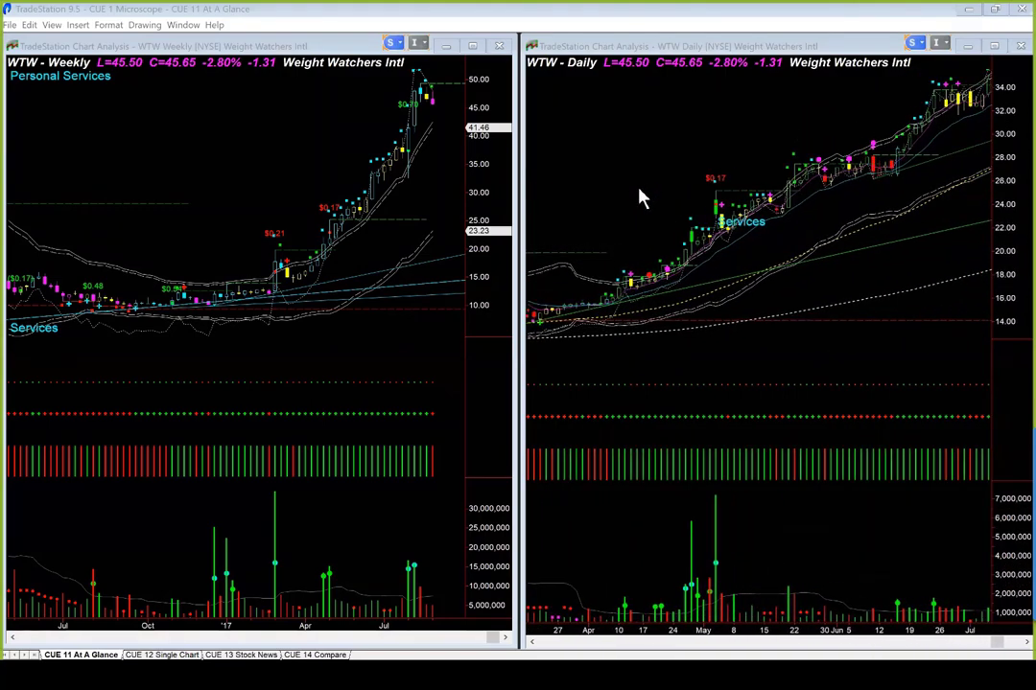
scroll(640, 198, down, 5)
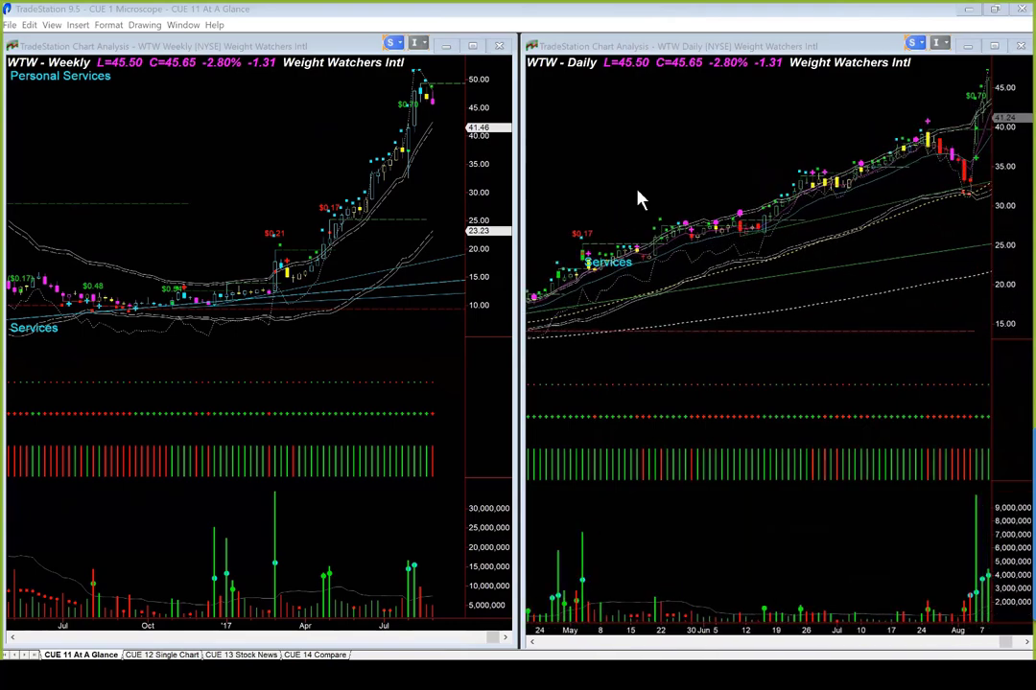
scroll(781, 480, down, 2)
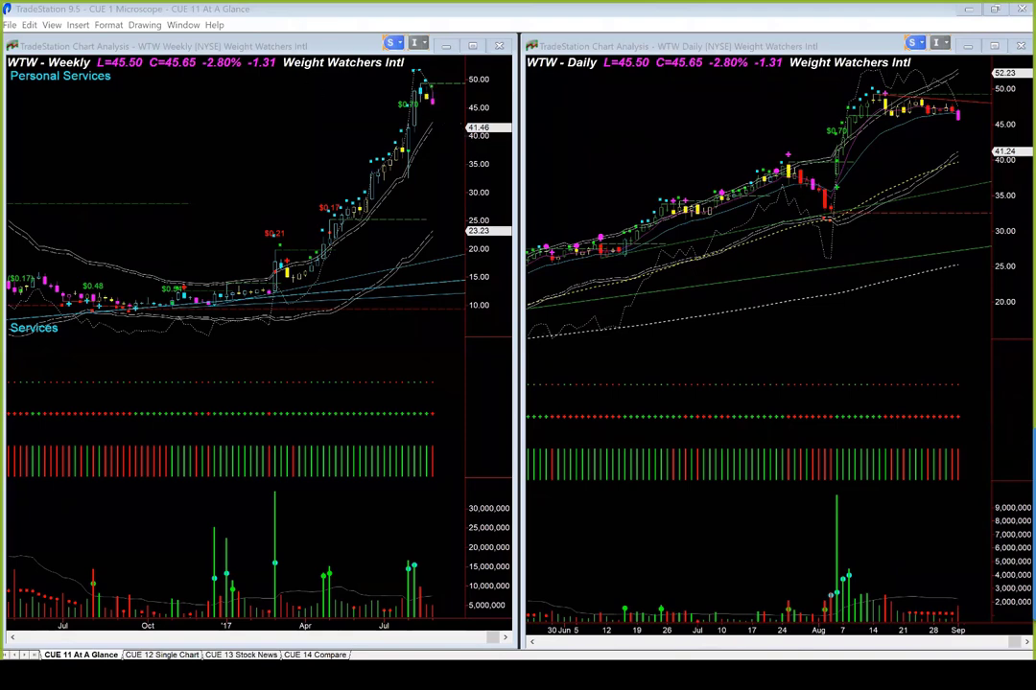
drag(426, 65, 459, 99)
drag(470, 128, 436, 104)
drag(883, 91, 1005, 102)
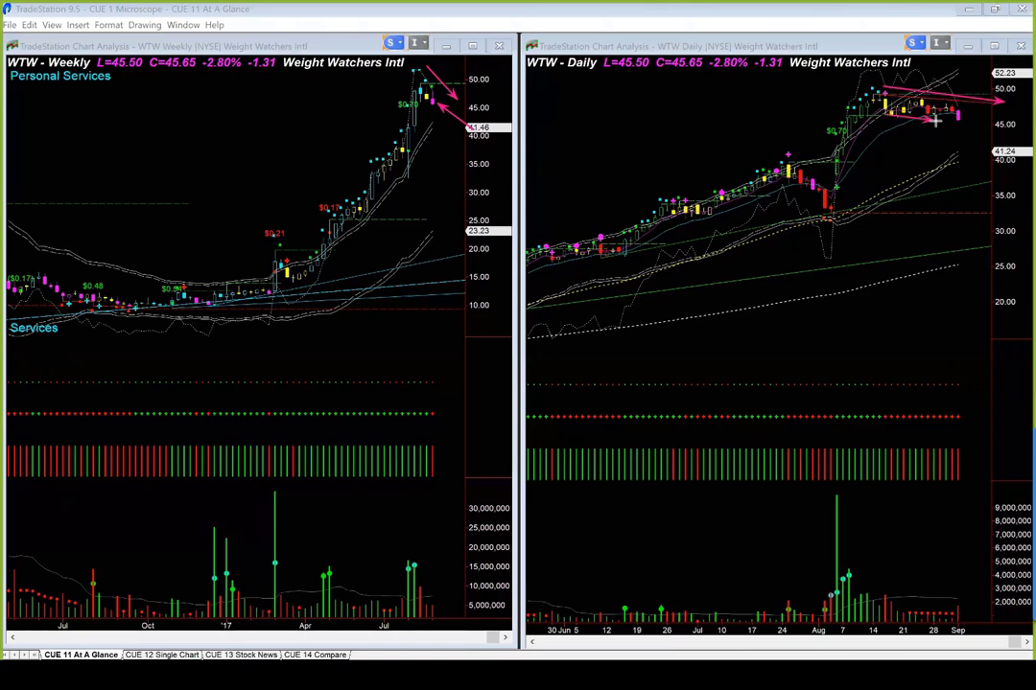
drag(1014, 133, 962, 117)
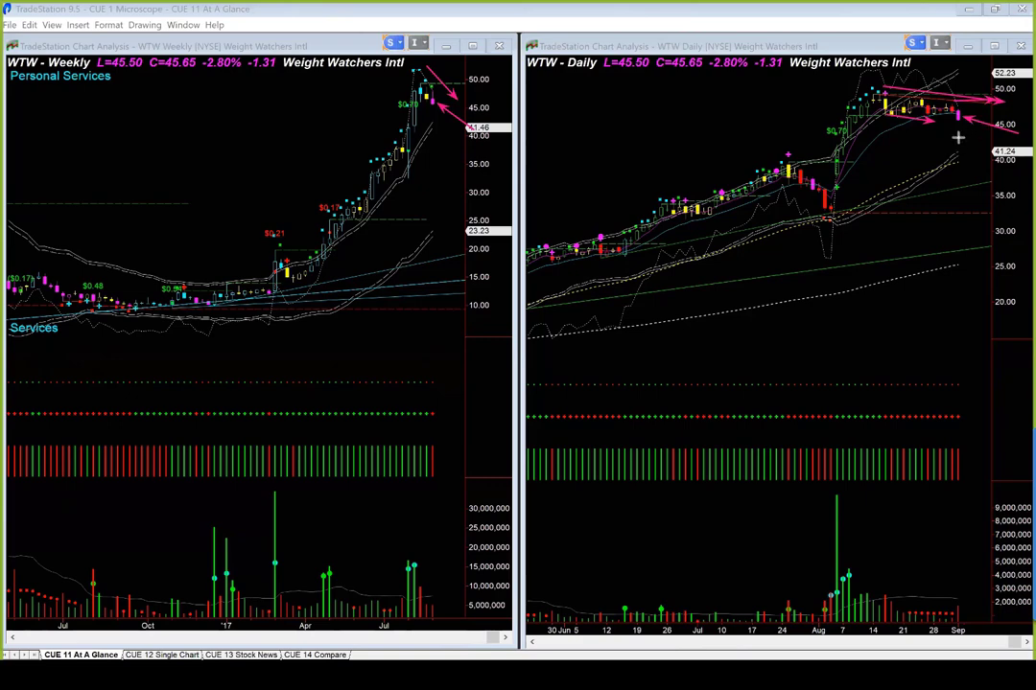
Mark WTW's support at the daily dotted average, the weekly downside to about 15, the spring pullback low and prior base, clearing all annotations.
drag(952, 160, 961, 153)
drag(437, 98, 458, 174)
drag(469, 236, 473, 273)
drag(379, 349, 302, 285)
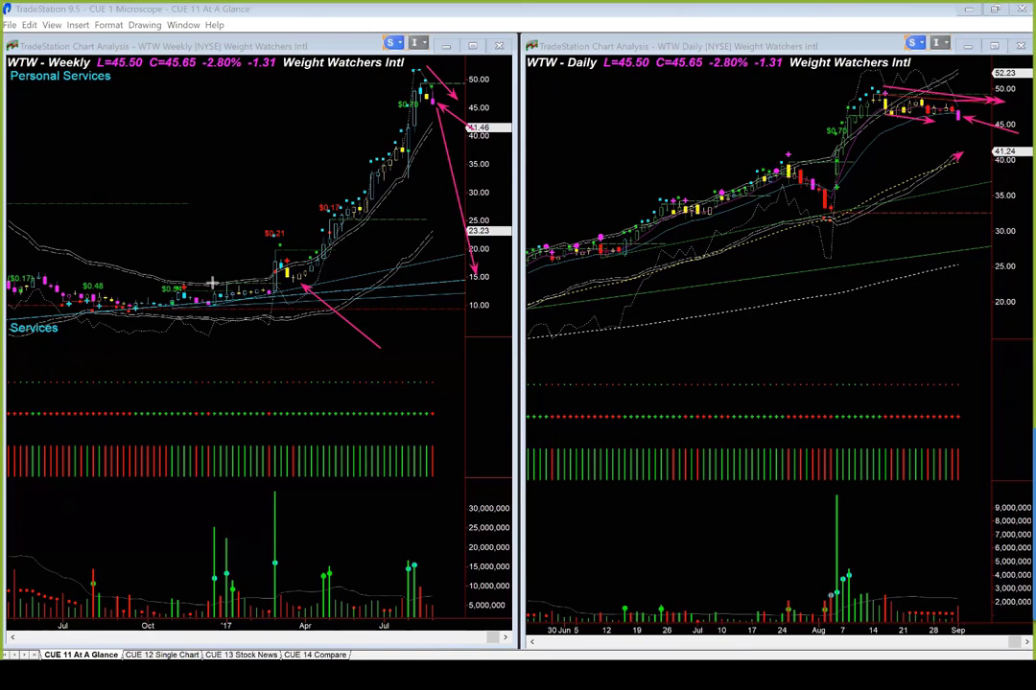
drag(212, 284, 274, 286)
key(Escape)
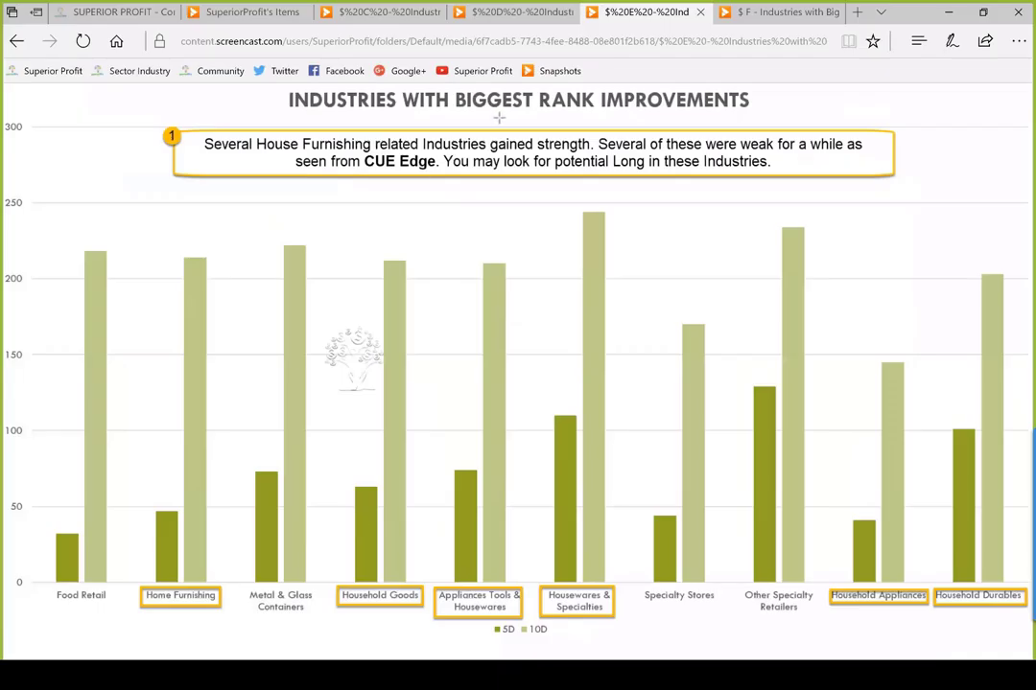
On the biggest rank improvements chart, underline the title and key note phrases and point arrows at the six highlighted home and household industries.
drag(491, 110, 740, 111)
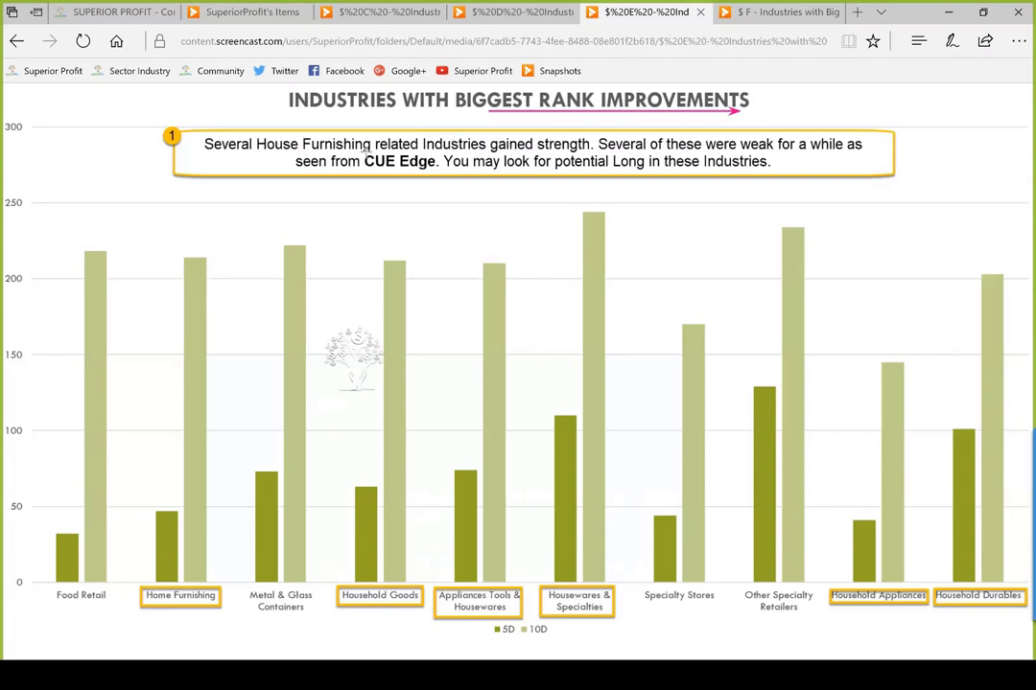
drag(281, 150, 381, 150)
drag(152, 634, 183, 620)
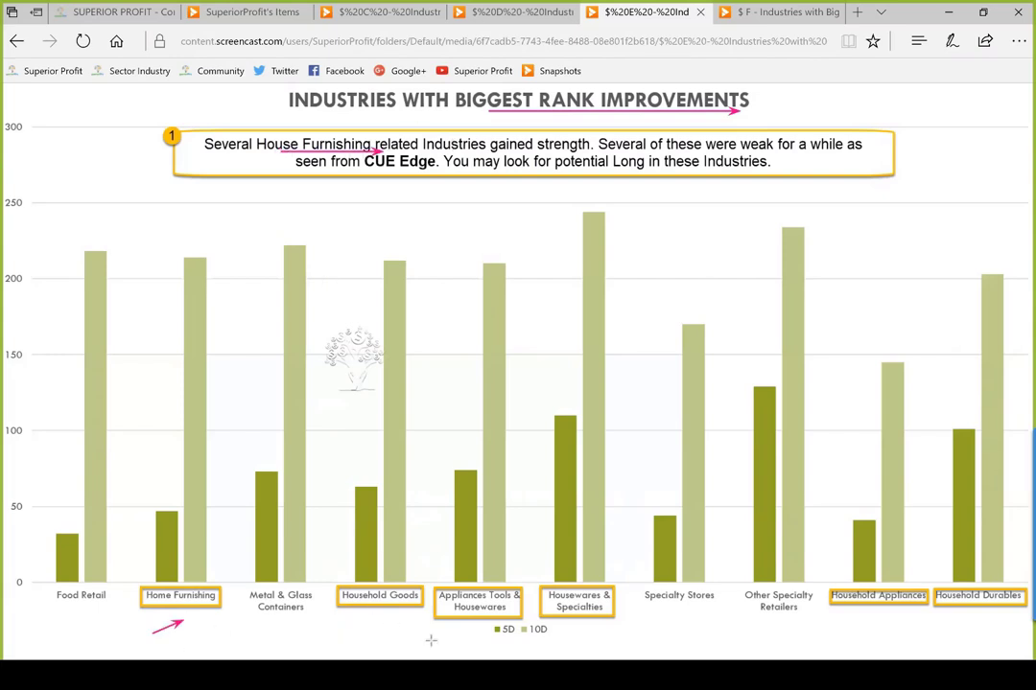
drag(342, 629, 373, 610)
drag(436, 640, 458, 621)
drag(619, 642, 594, 625)
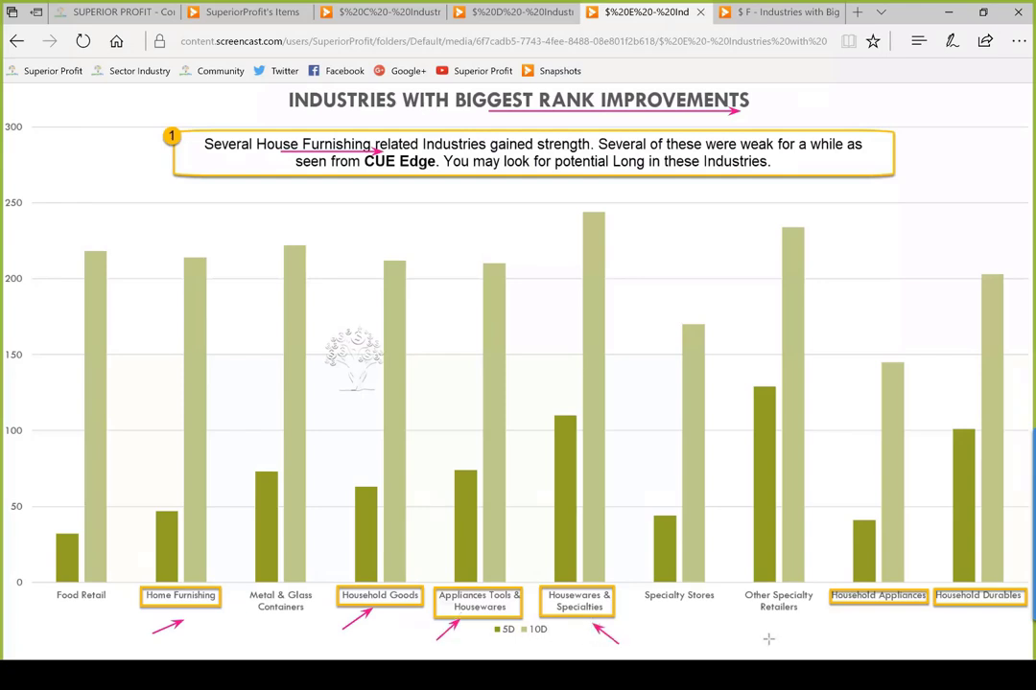
drag(833, 635, 864, 611)
drag(971, 628, 988, 613)
drag(501, 169, 737, 168)
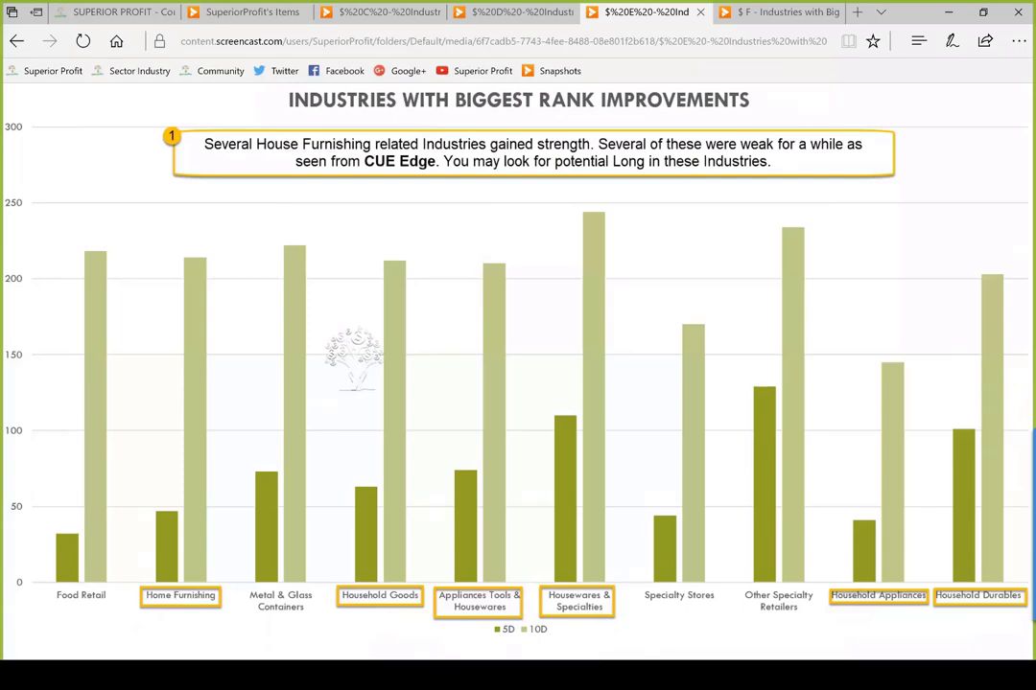
Show the biggest rank declines chart, switch to TradeStation and mark AER's latest weekly and daily bars and the daily resistance near 51 with arrows.
key(ctrl+Tab)
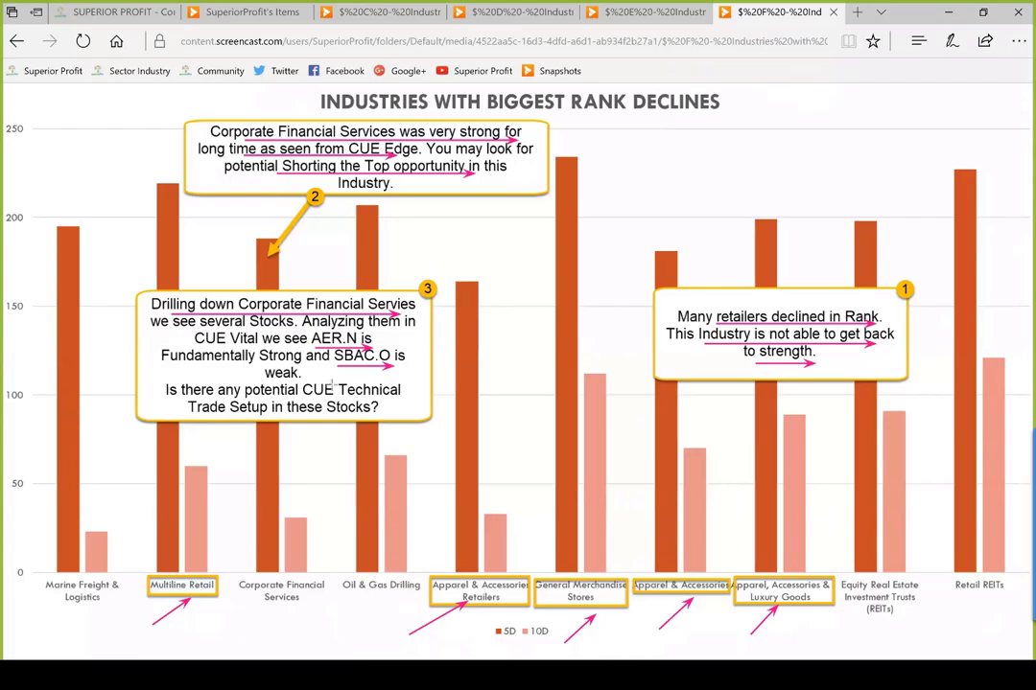
key(alt+Tab)
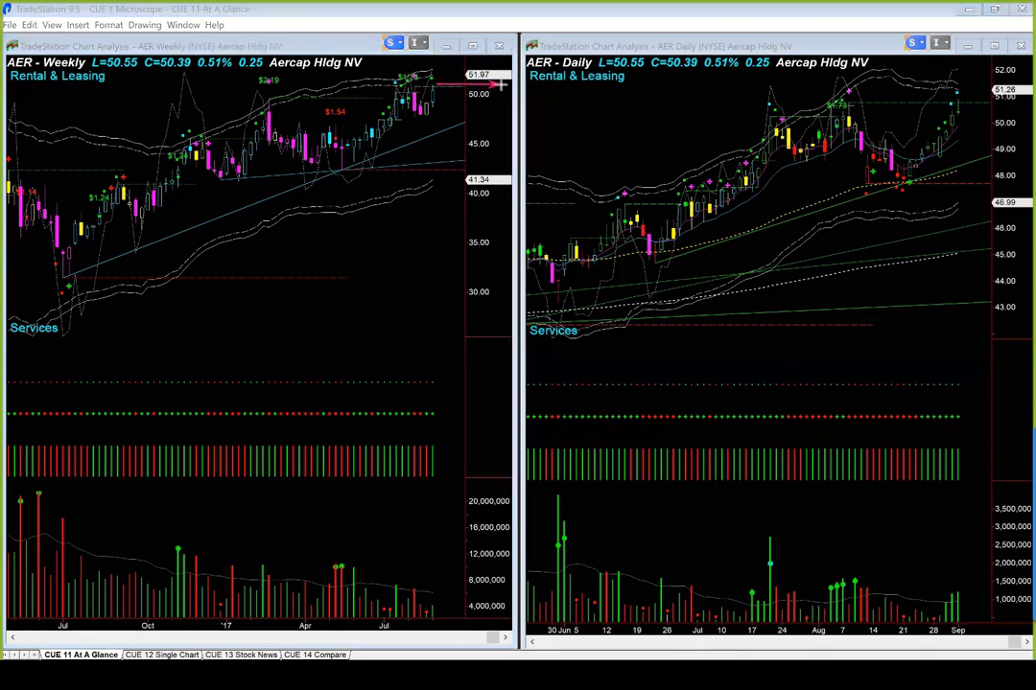
drag(437, 84, 505, 88)
drag(983, 79, 962, 91)
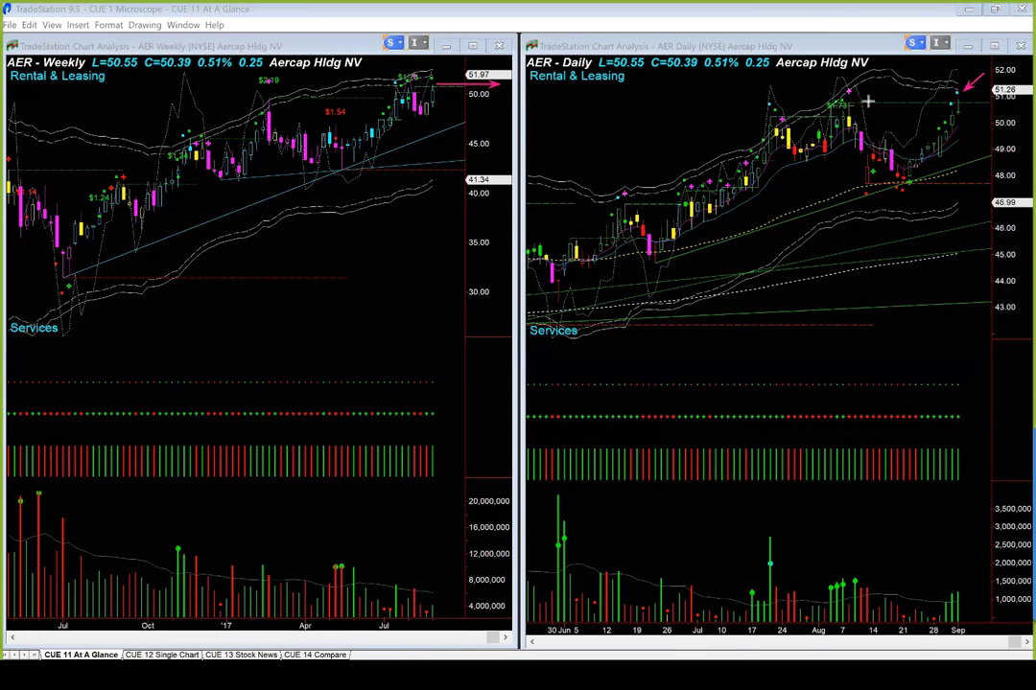
drag(867, 99, 966, 108)
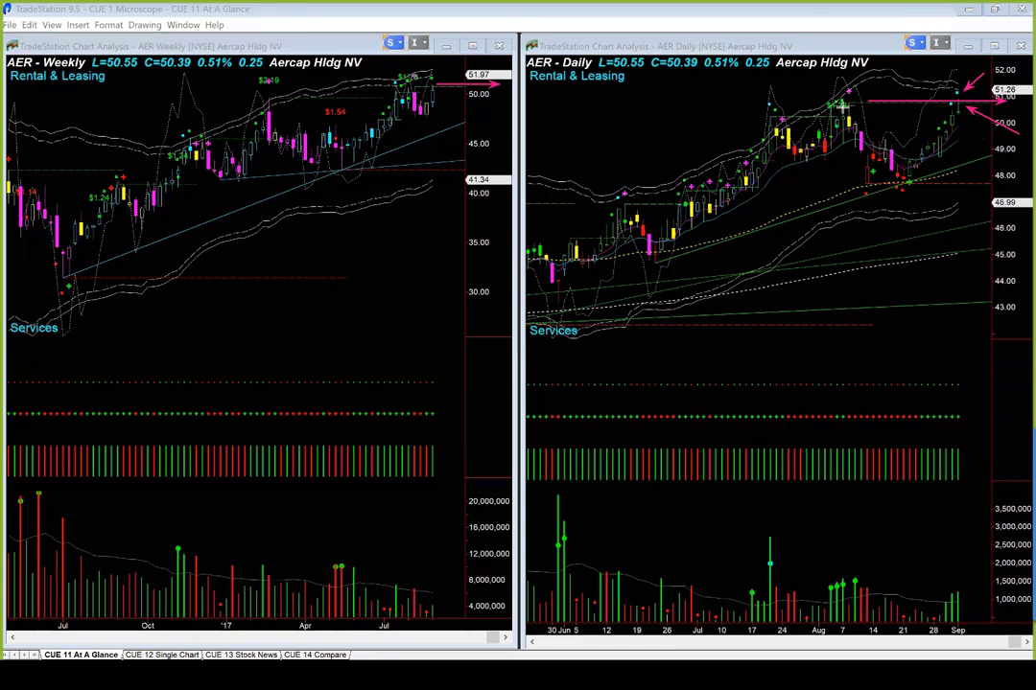
drag(968, 105, 980, 144)
drag(447, 68, 436, 79)
Bring up the SBAC charts and point arrows at the late-August daily bars and the latest yellow bar.
key(Down)
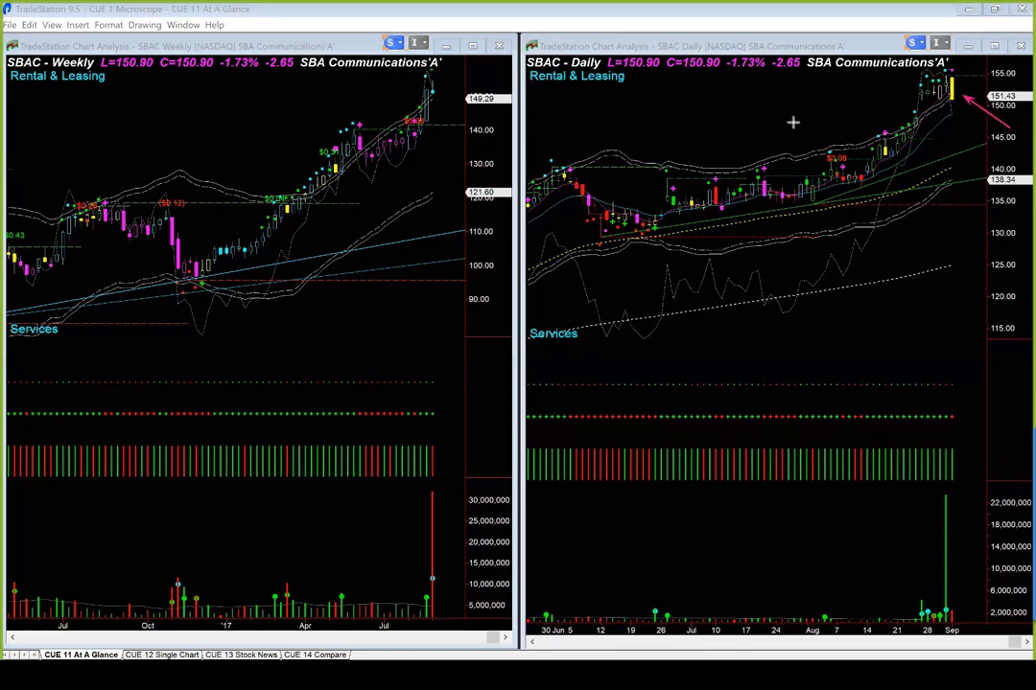
drag(792, 122, 904, 88)
drag(978, 65, 959, 86)
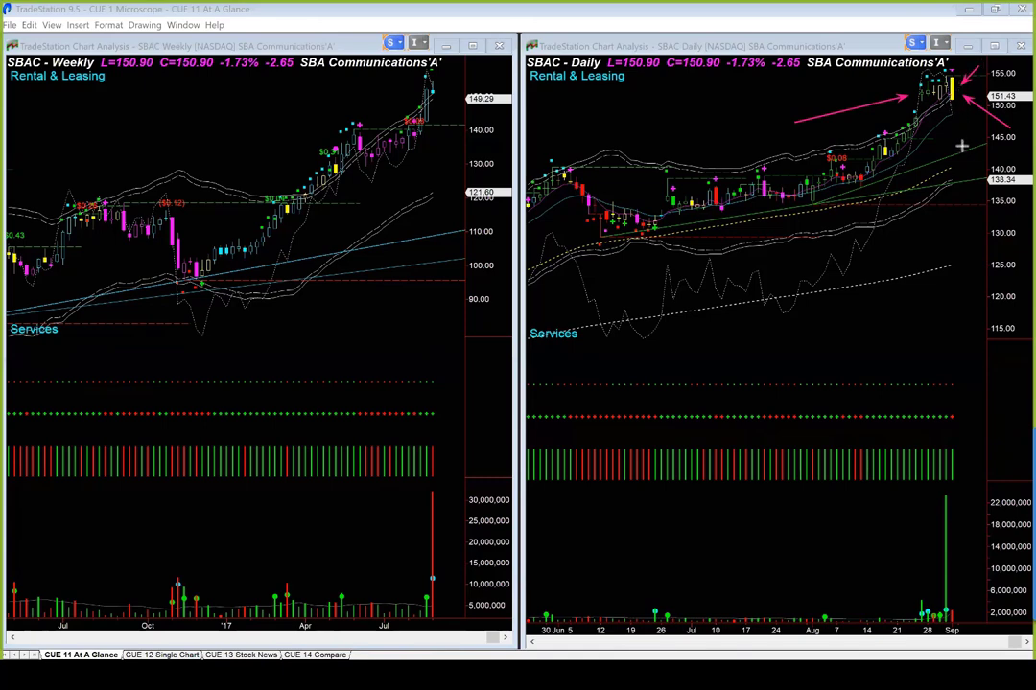
Point arrows at SBAC's daily volume spike, the last volume bar and the spike day's price bar, clearing the annotations.
drag(864, 516, 938, 573)
drag(961, 549, 952, 609)
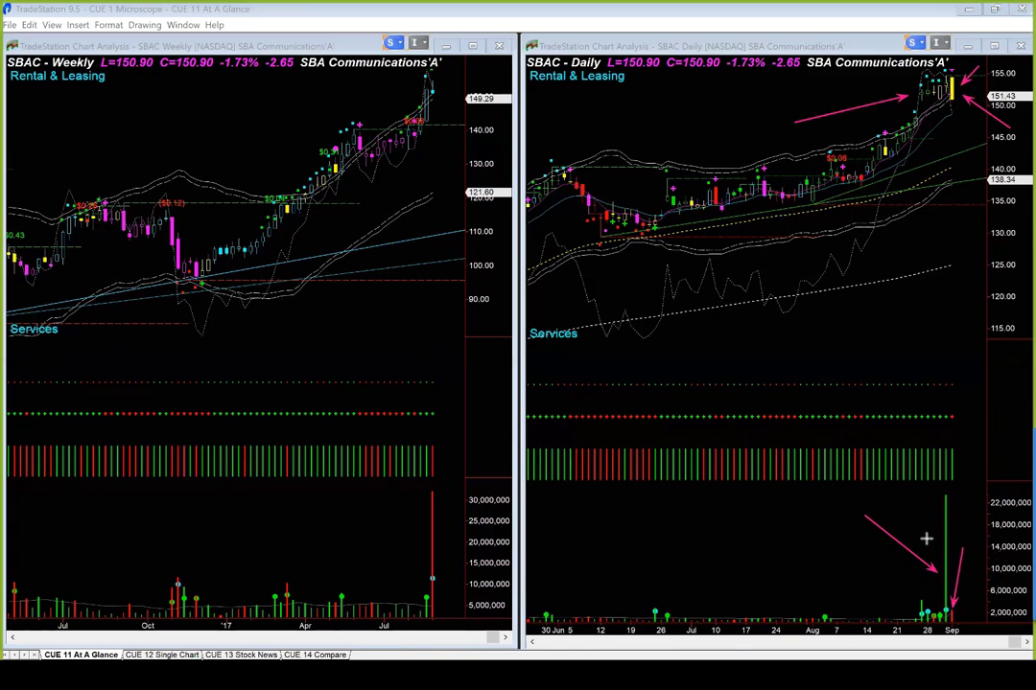
drag(919, 529, 945, 556)
drag(970, 514, 954, 575)
drag(890, 87, 942, 81)
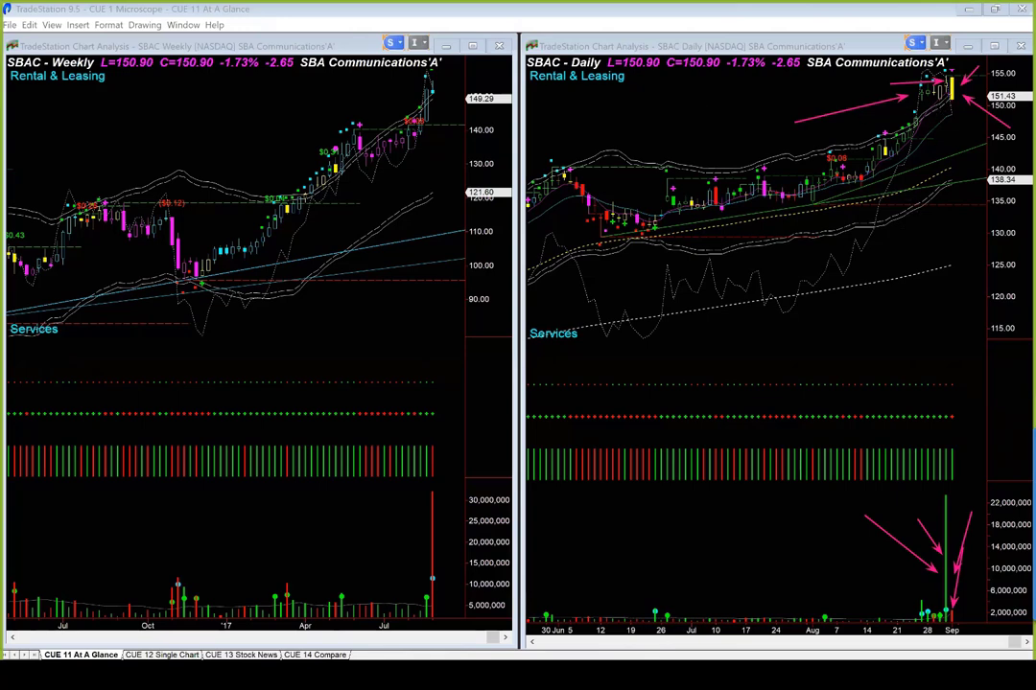
key(Escape)
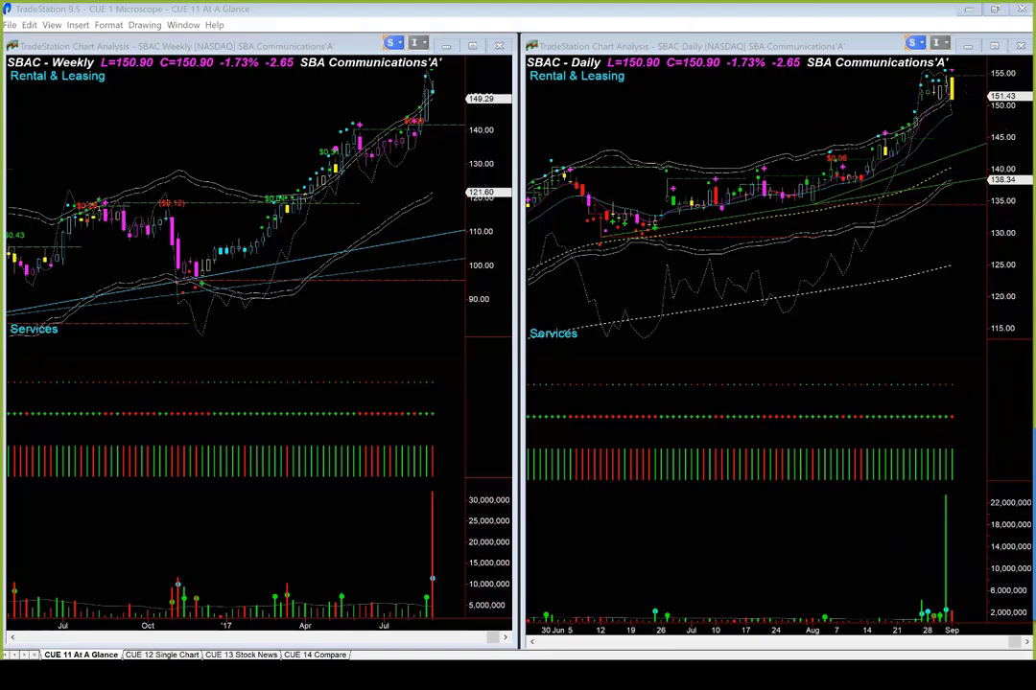
Bring up the NAT charts and mark the weekly low, the late-August daily base and the rising daily volume bars with arrows.
key(alt+Tab)
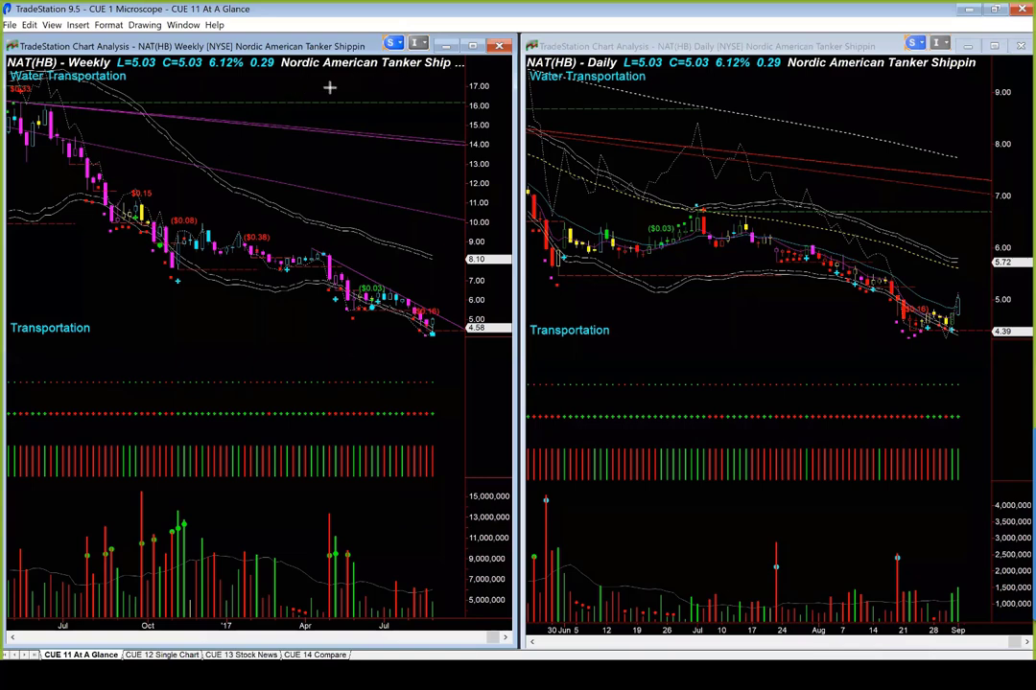
mouse_move(340, 368)
mouse_down()
mouse_move(423, 347)
mouse_move(430, 336)
mouse_up()
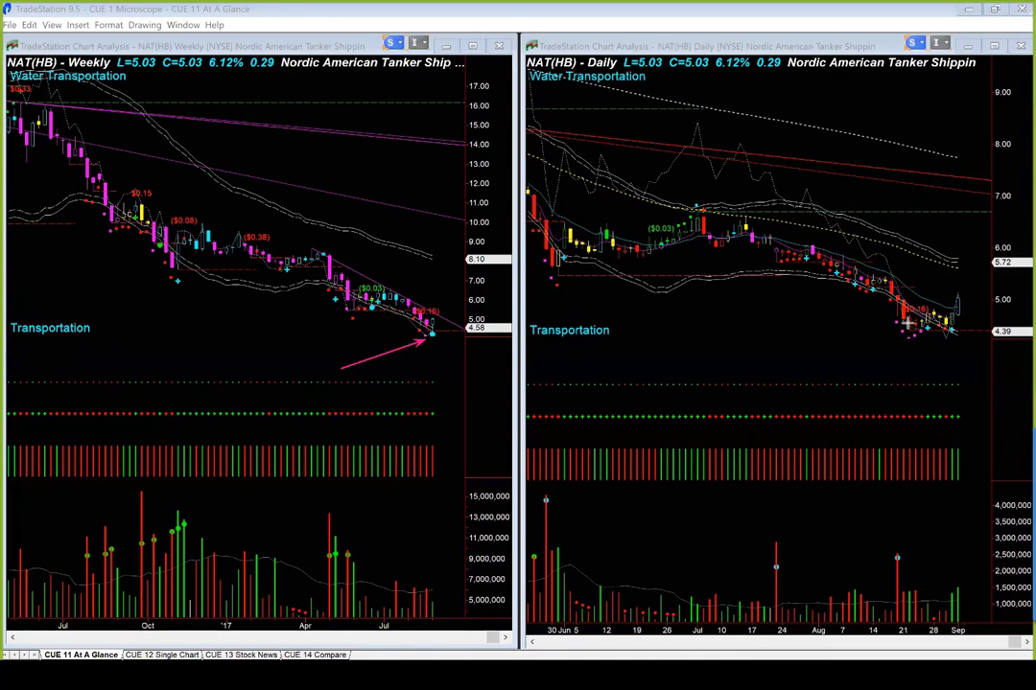
drag(853, 370, 950, 321)
mouse_move(937, 554)
mouse_down()
mouse_move(947, 581)
mouse_move(958, 581)
mouse_up()
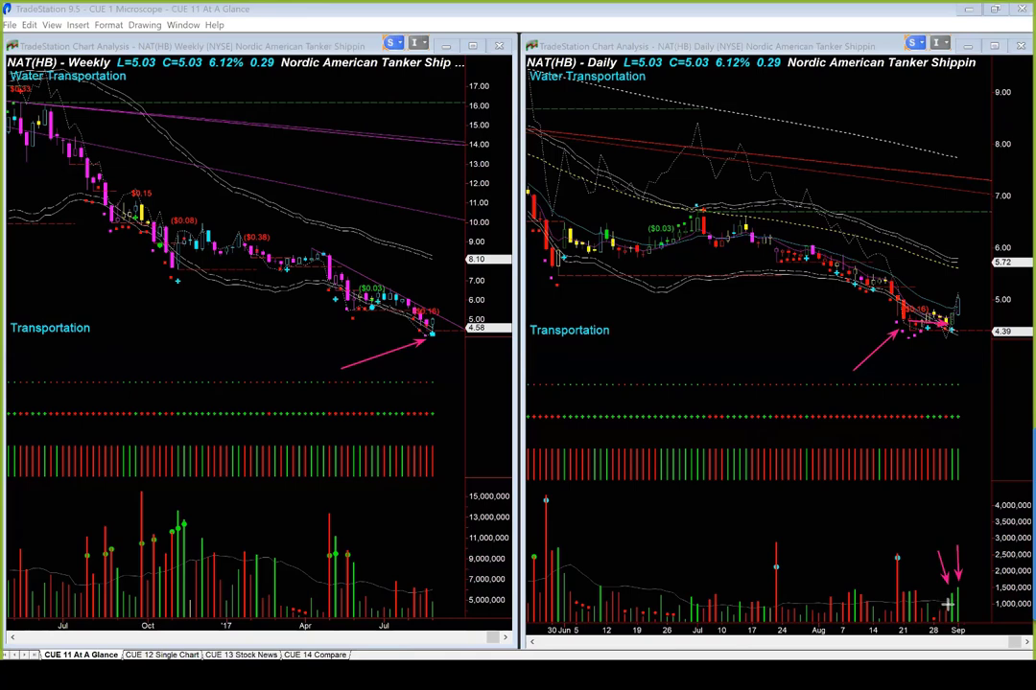
drag(949, 606, 907, 607)
Point arrows at NAT's latest daily bars and draw horizontal arrows at the breakout level near 5 and the support near 4.39.
mouse_move(980, 363)
mouse_down()
mouse_move(952, 332)
mouse_move(961, 307)
mouse_up()
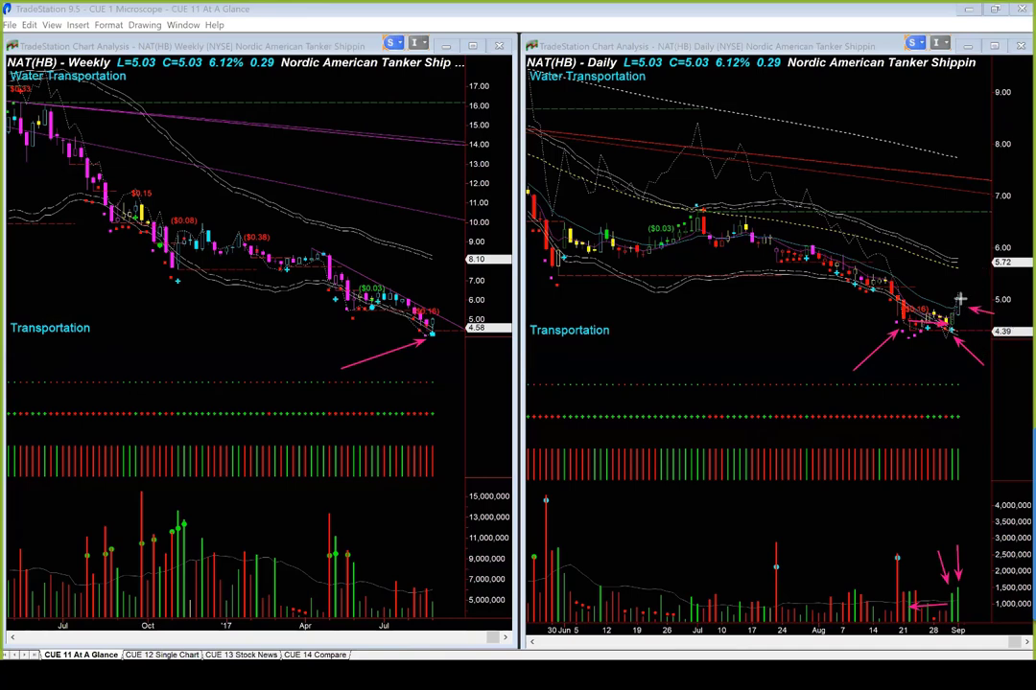
drag(980, 275, 954, 290)
drag(1010, 299, 988, 333)
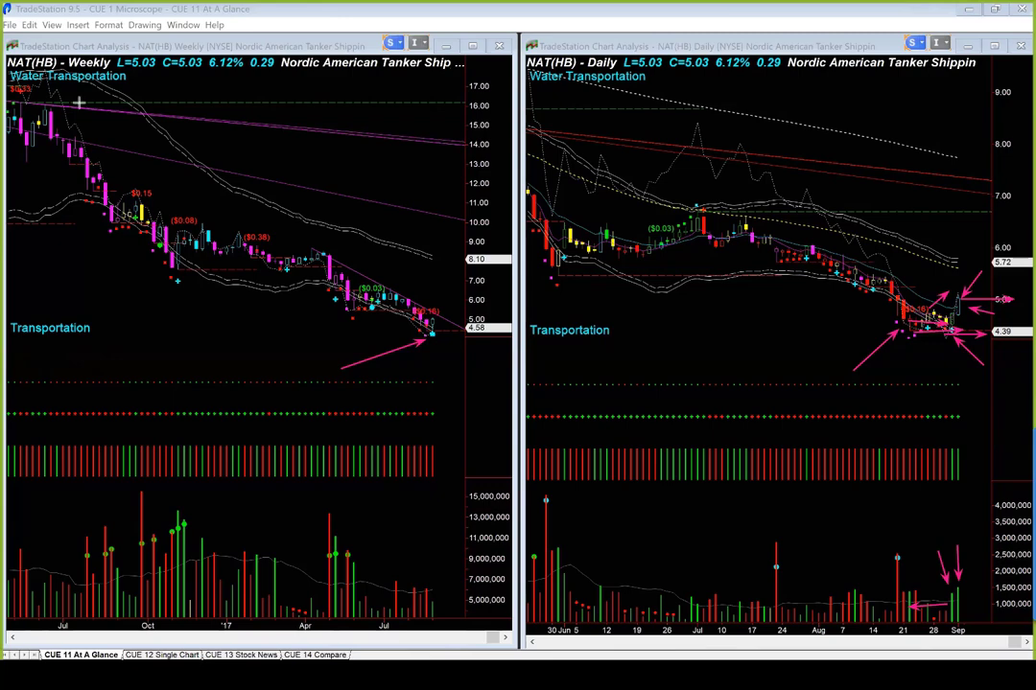
Bring up the CF charts and draw arrows at the August daily peak, the decline, the latest bar and the rising trendline support.
key(Down)
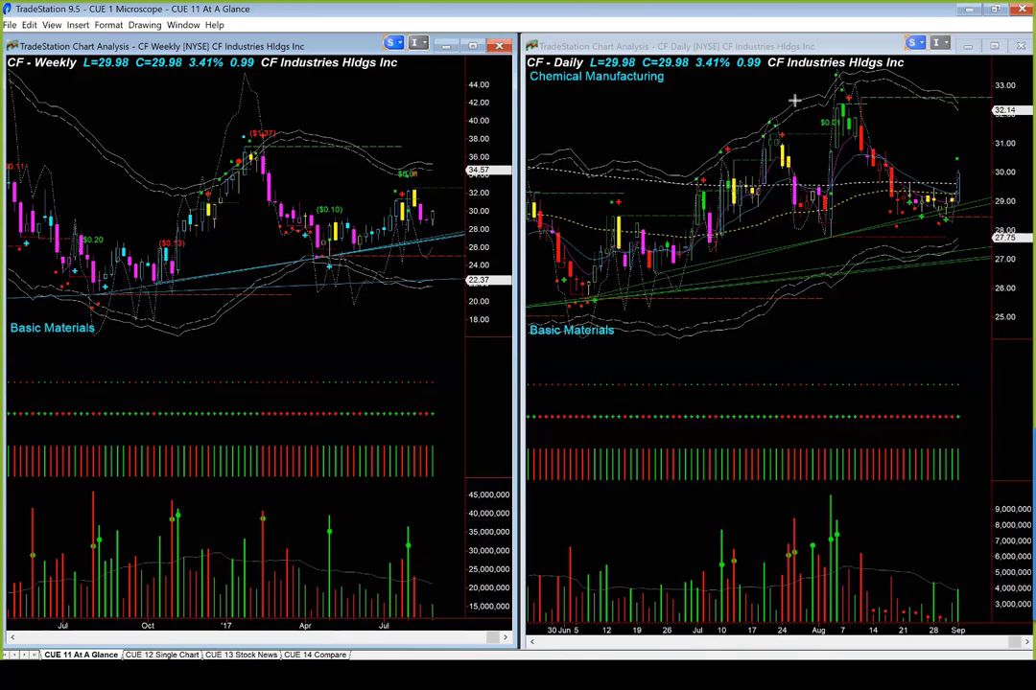
mouse_move(795, 102)
mouse_down()
mouse_move(842, 129)
mouse_move(904, 242)
mouse_up()
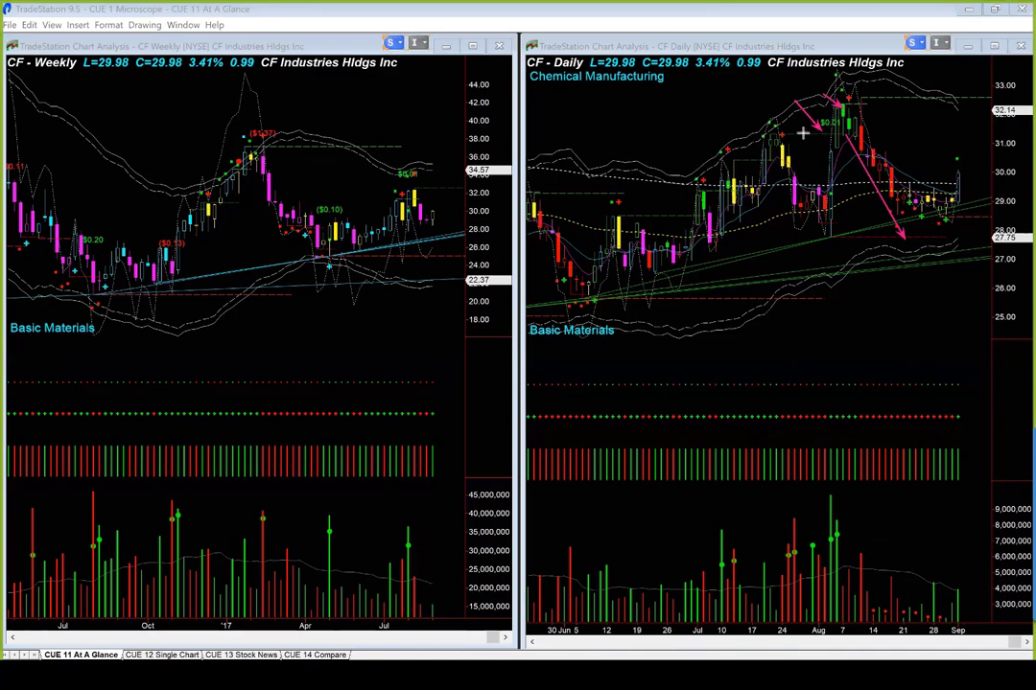
drag(800, 131, 834, 97)
drag(1029, 247, 963, 196)
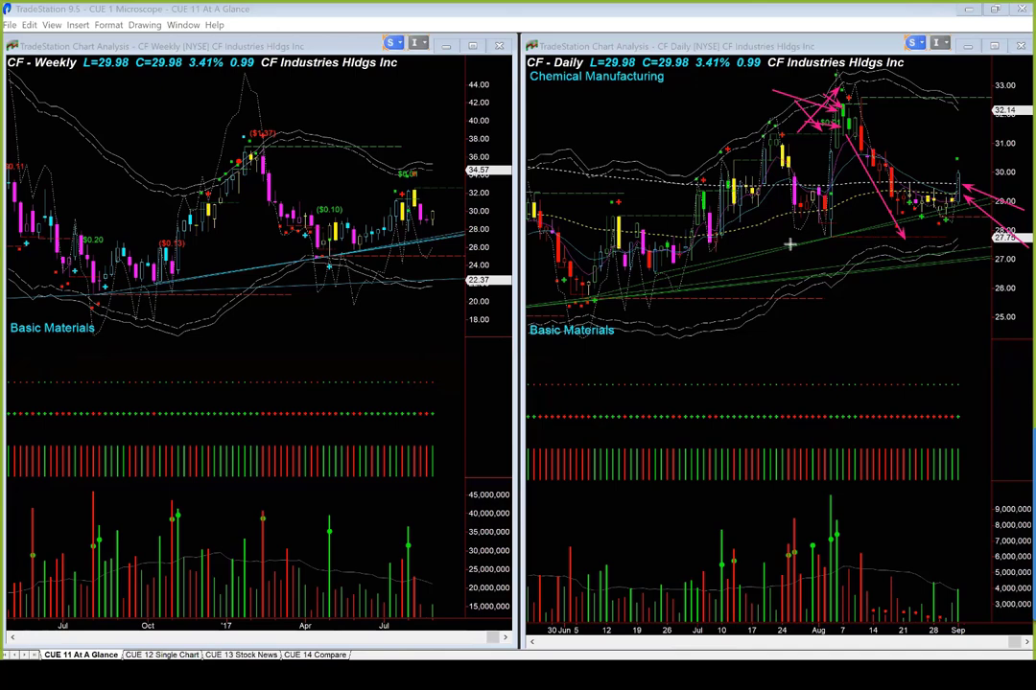
drag(708, 270, 997, 202)
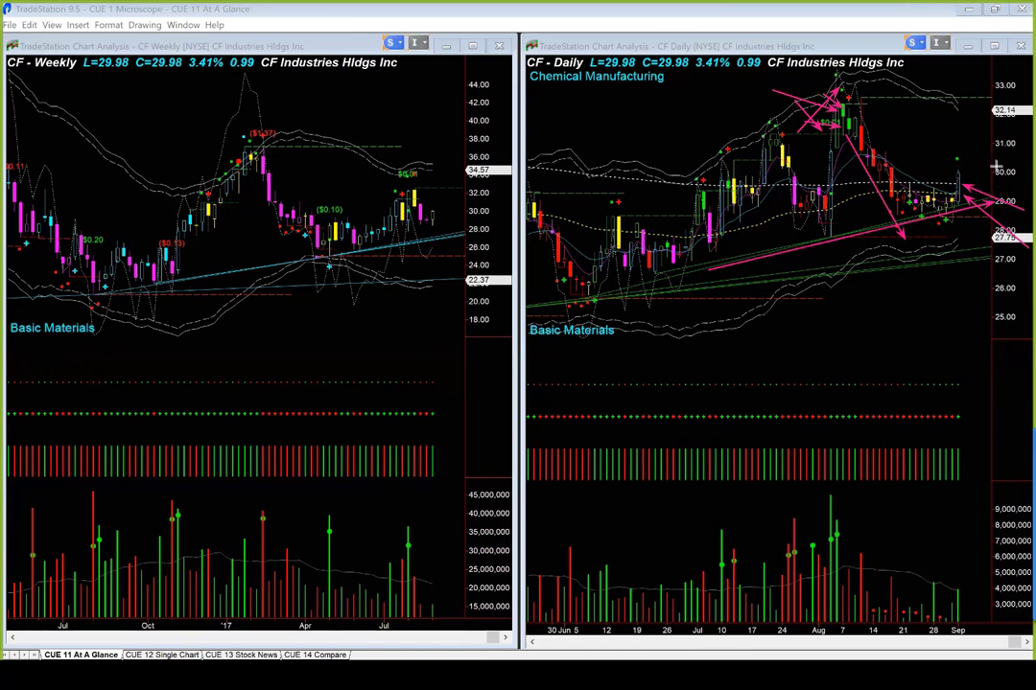
Point arrows at CF's latest daily bar, its green dot and the last weekly bar, underline the Chemical Manufacturing label, and clear all annotations.
drag(1002, 157, 961, 176)
drag(995, 139, 959, 165)
drag(446, 324, 433, 232)
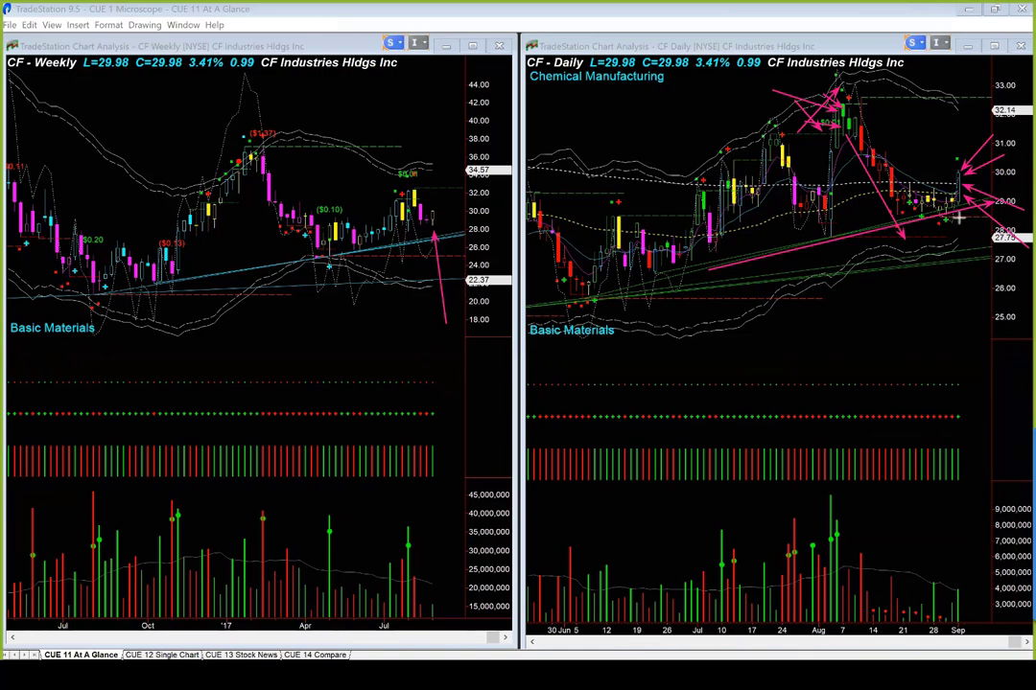
drag(547, 90, 665, 90)
drag(944, 123, 955, 158)
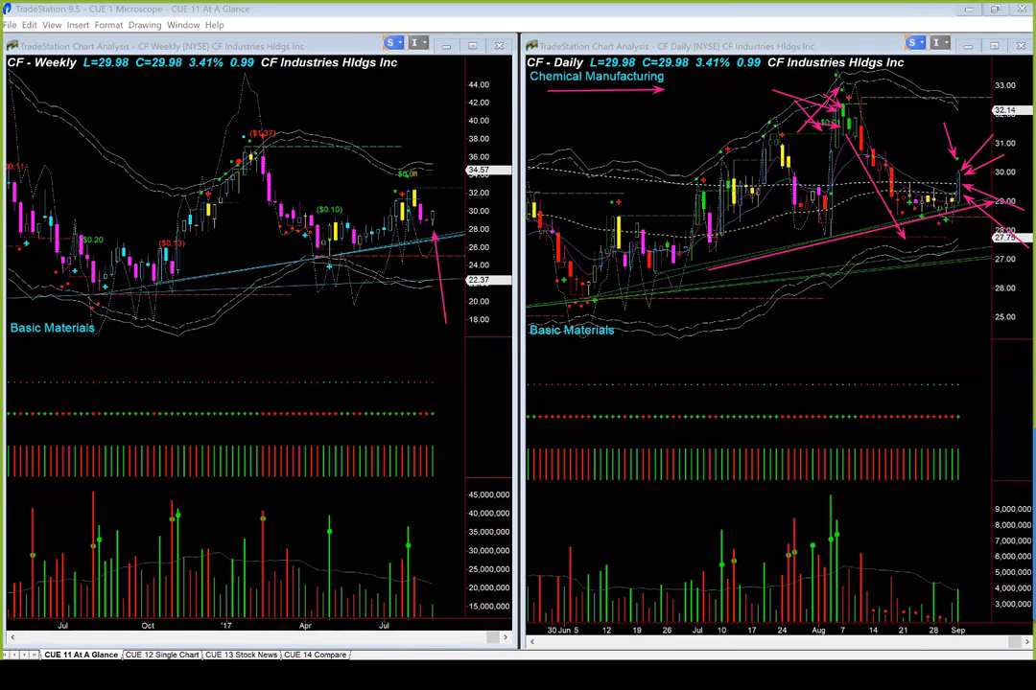
key(Escape)
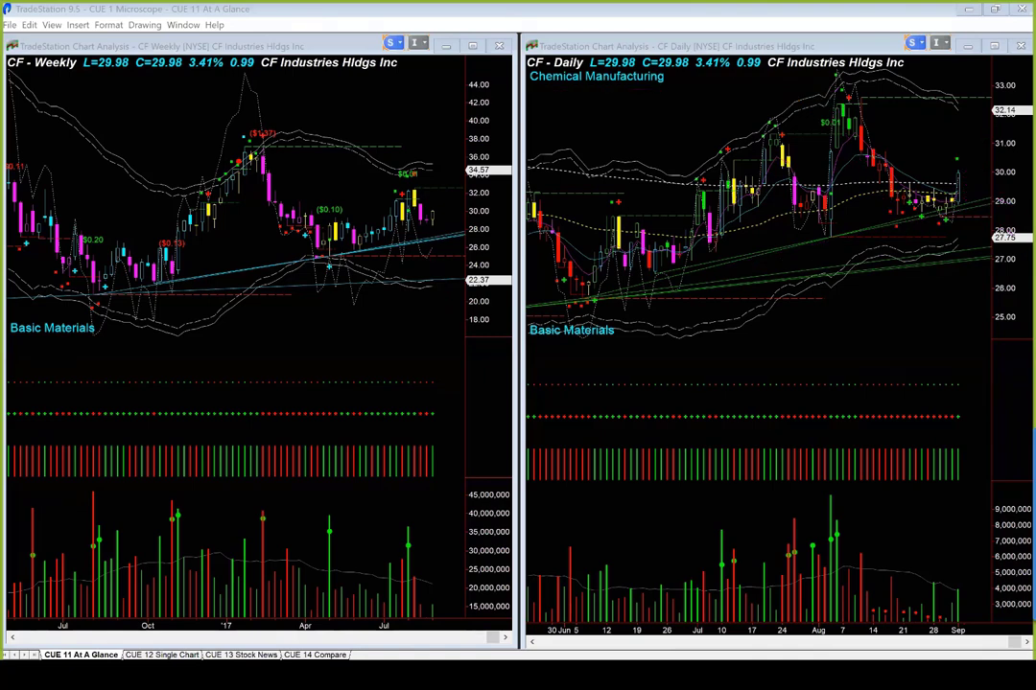
Examine CF's 5-minute chart in the CUE 12 Single Chart workspace and return to CUE 11 At A Glance.
click(159, 655)
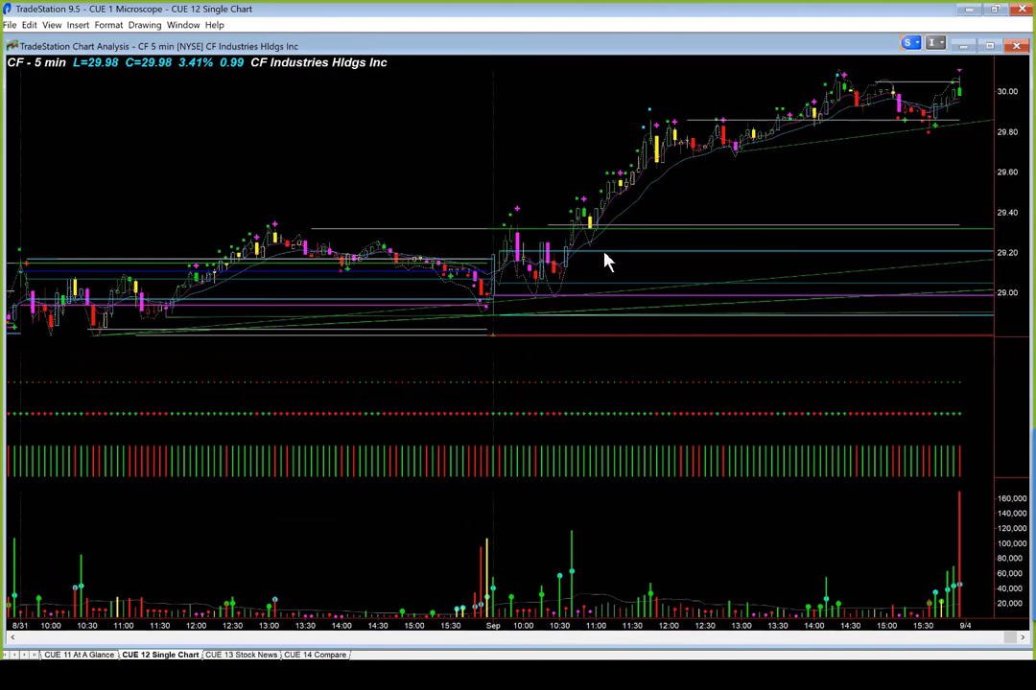
click(100, 655)
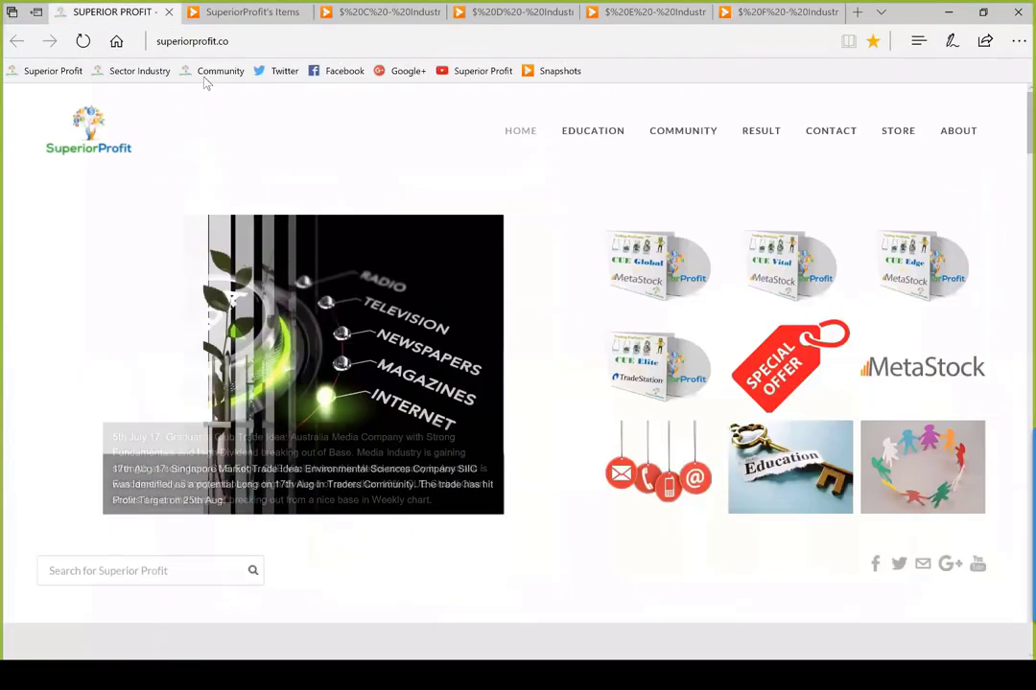
Open the "Drug Retailer At Pendulum Low may start to go up?" topic from the Superior Profit Community forum.
click(216, 71)
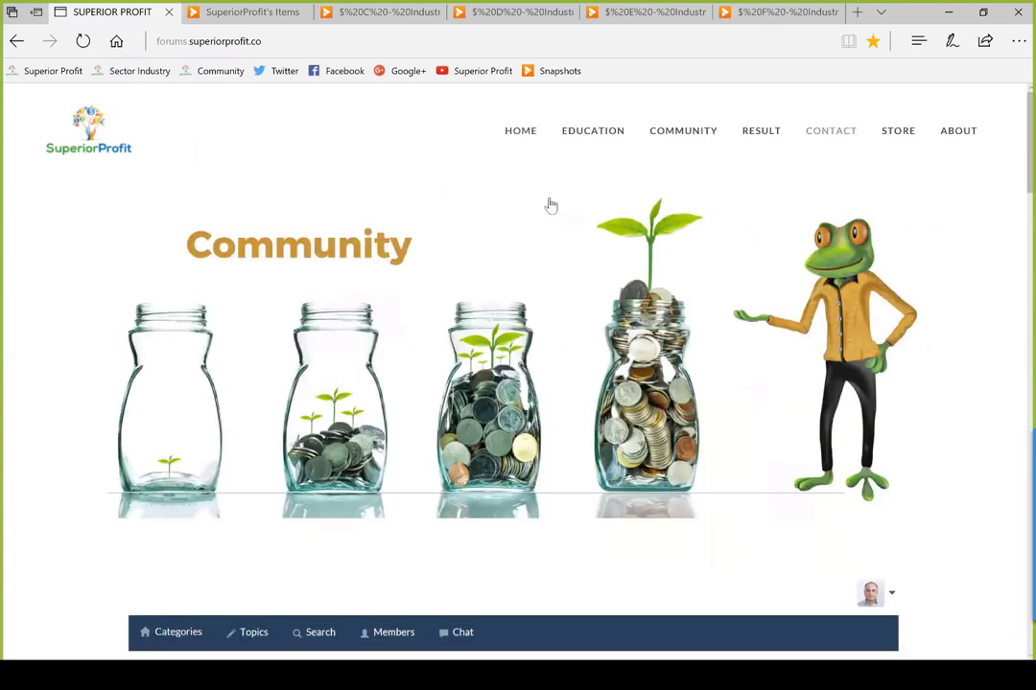
scroll(381, 250, down, 4)
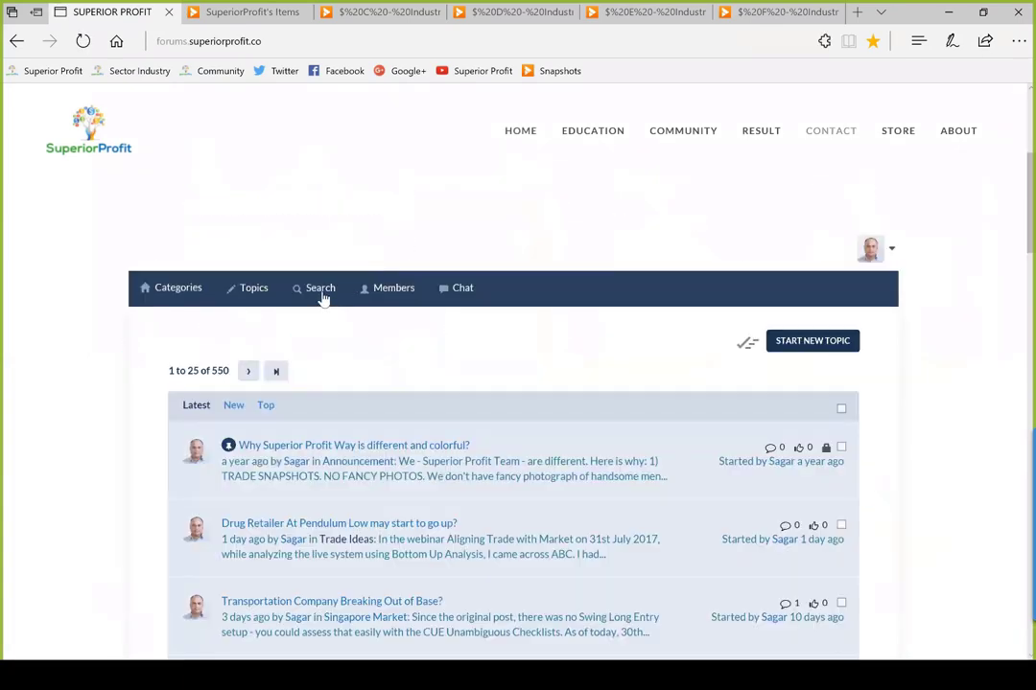
scroll(324, 299, down, 3)
click(326, 299)
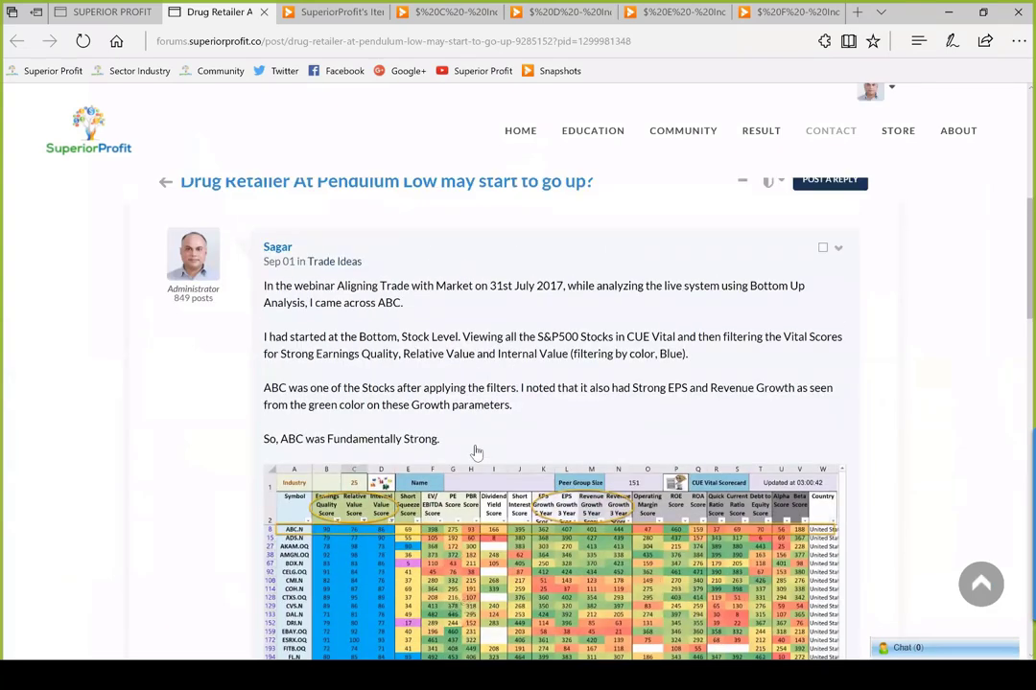
Enlarge the CUE Vital Scorecard image in the post and examine the highlighted ABC.N row and its score columns.
scroll(423, 440, down, 1)
scroll(423, 440, down, 1)
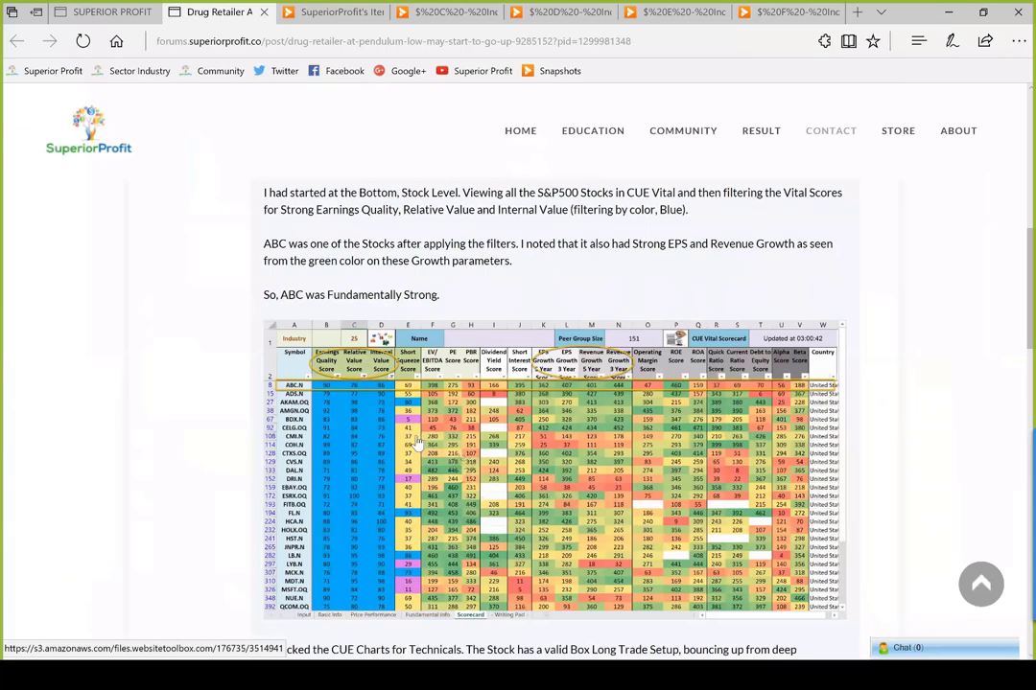
click(419, 442)
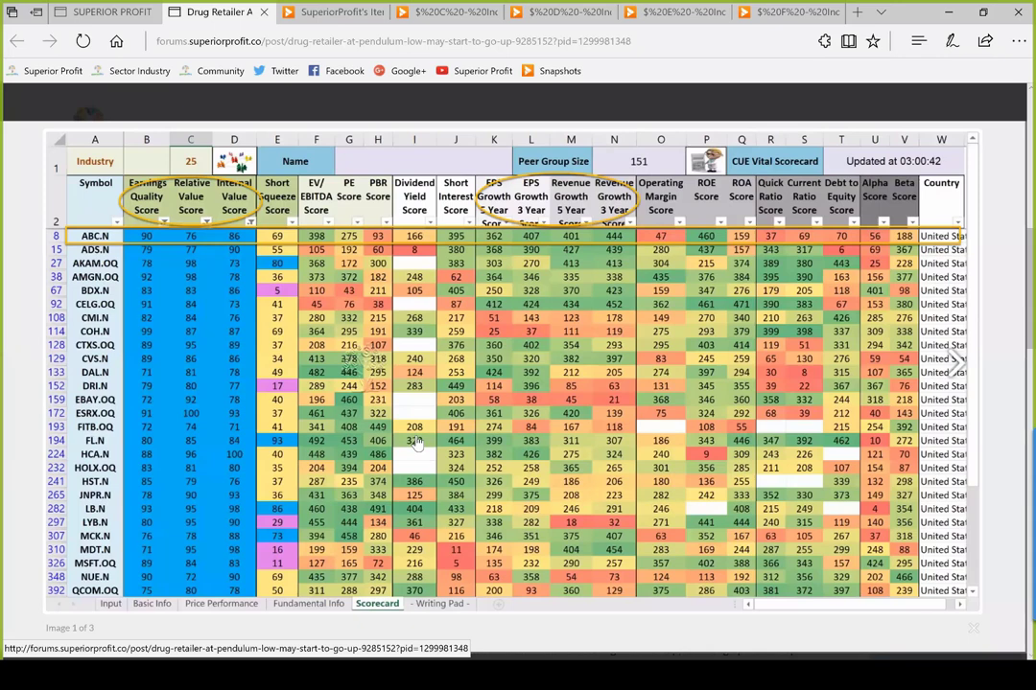
scroll(441, 515, up, 3)
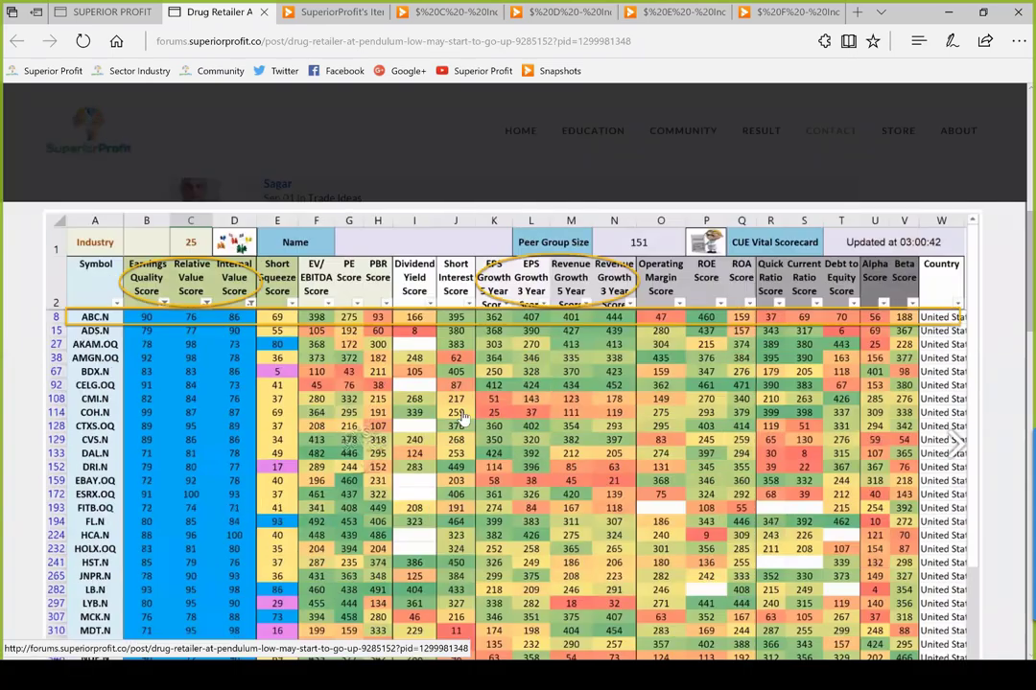
scroll(153, 222, down, 3)
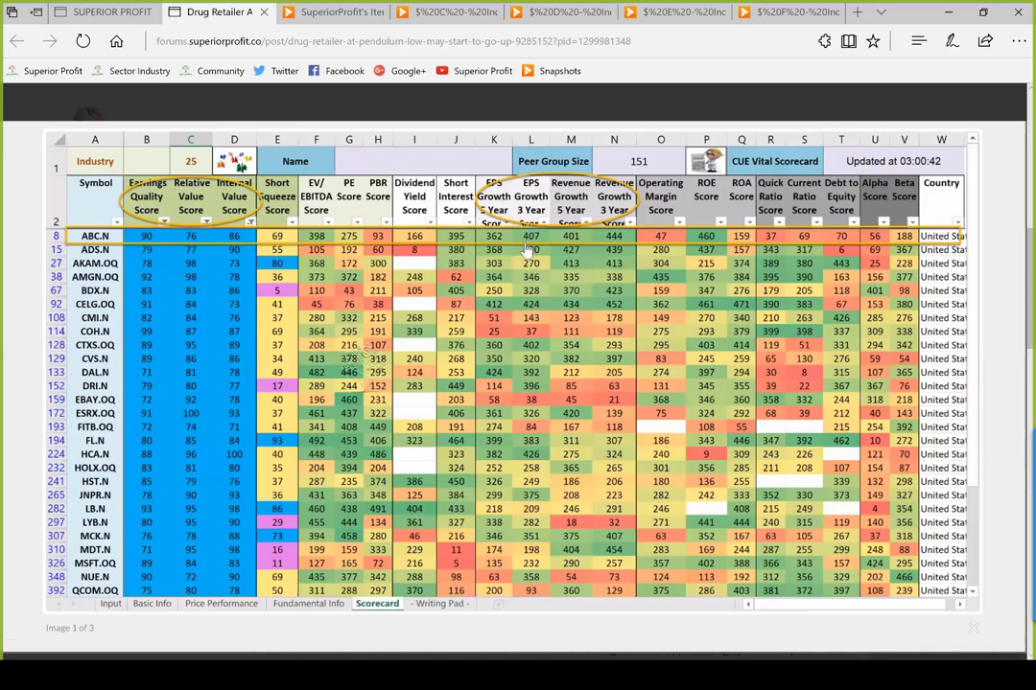
View the post's ABC weekly and daily chart image and the Drug Retailers industry ranking image, then close the image viewer.
click(958, 363)
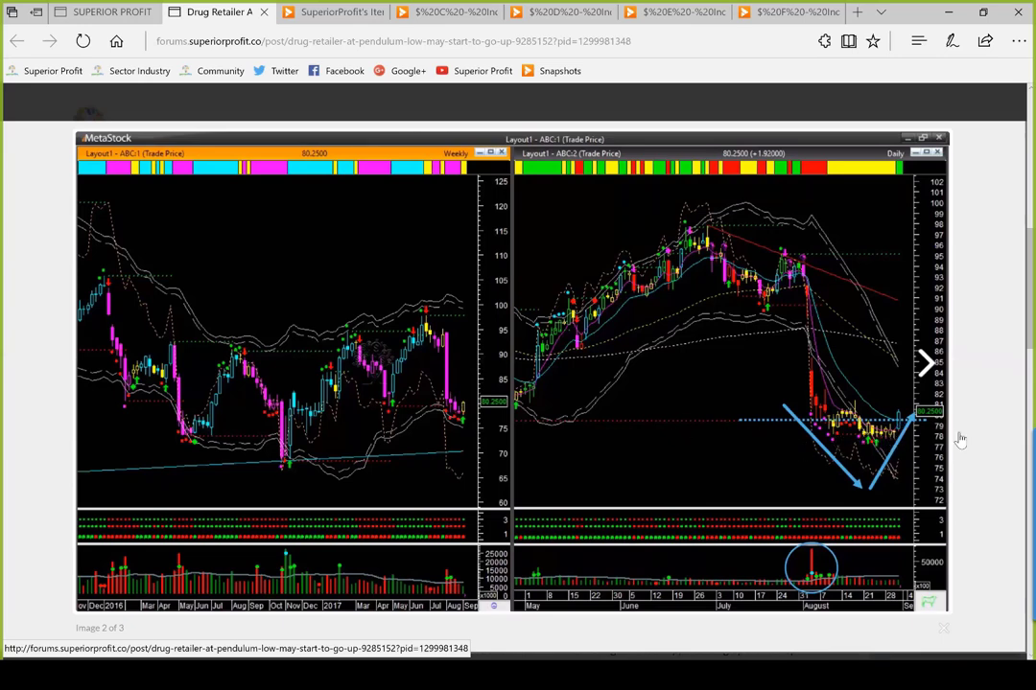
click(928, 438)
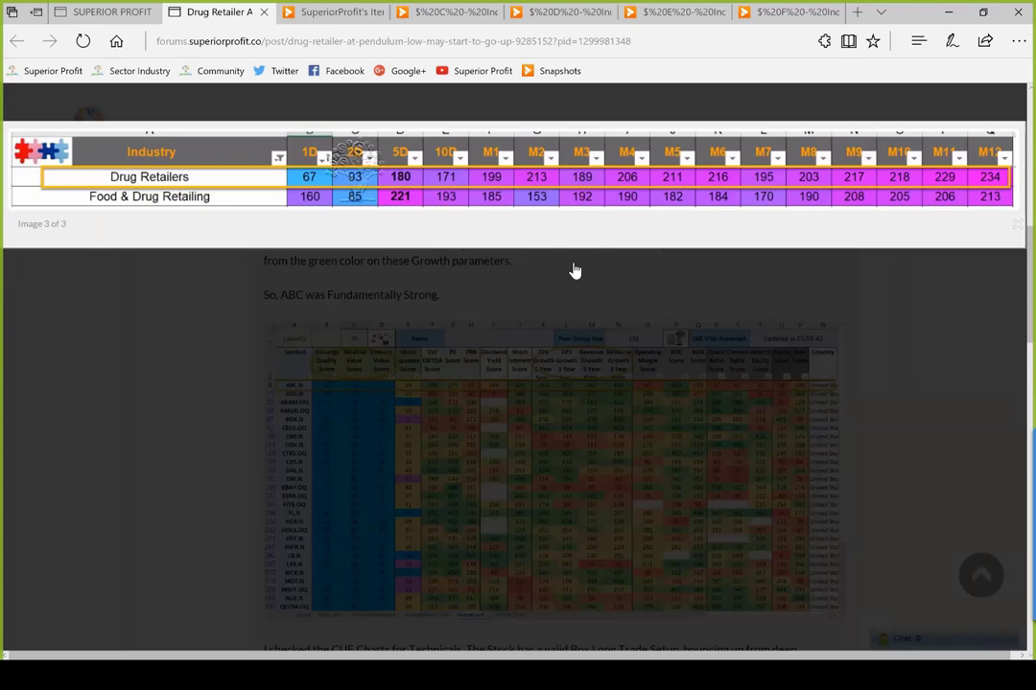
click(299, 246)
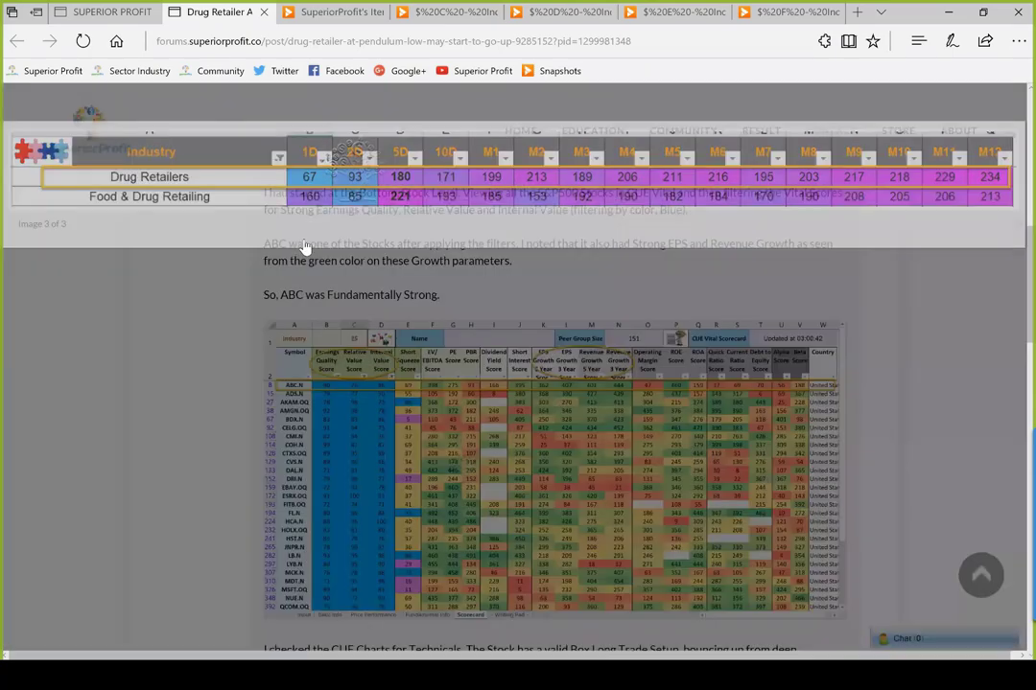